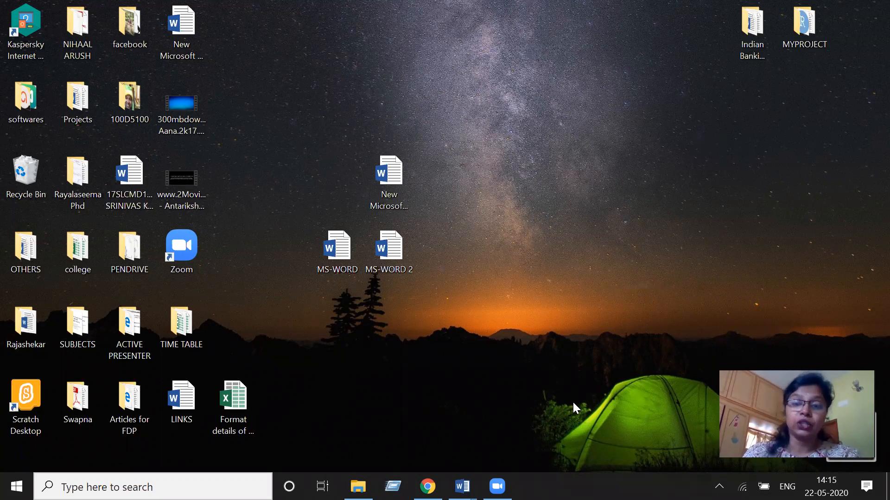
- Switch to the MS-WORD document window
mouse_move(497, 486)
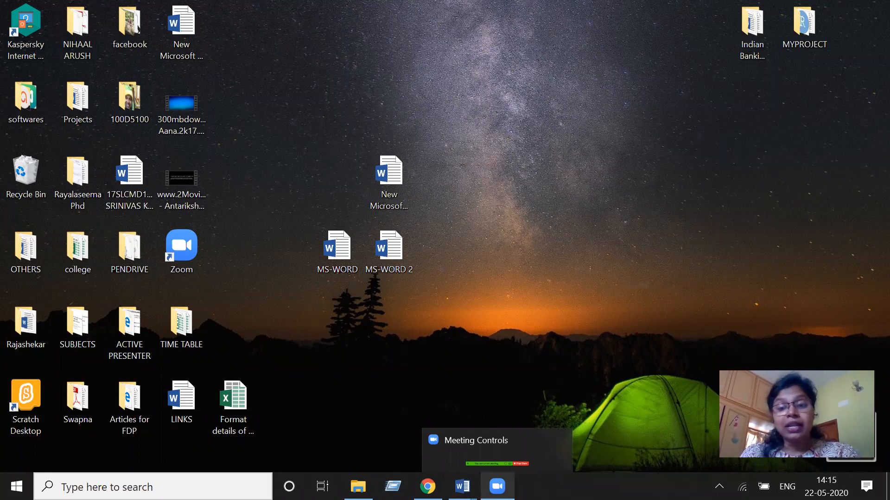
mouse_move(462, 487)
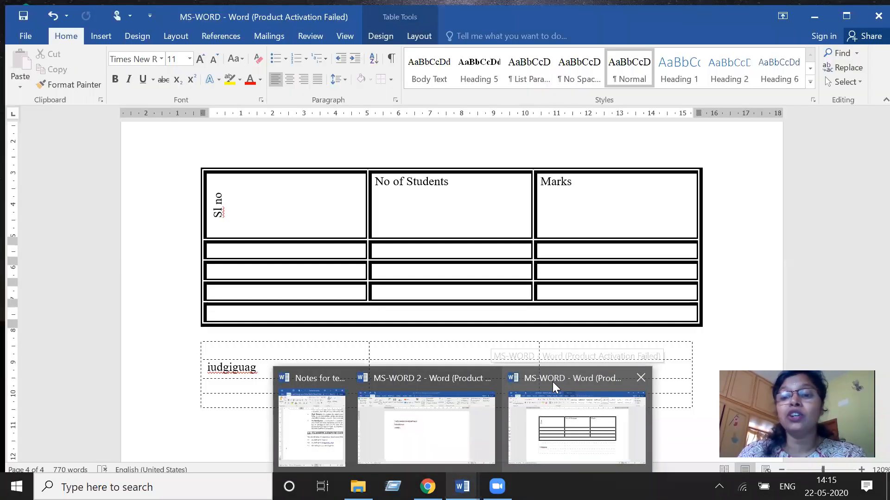
click(552, 382)
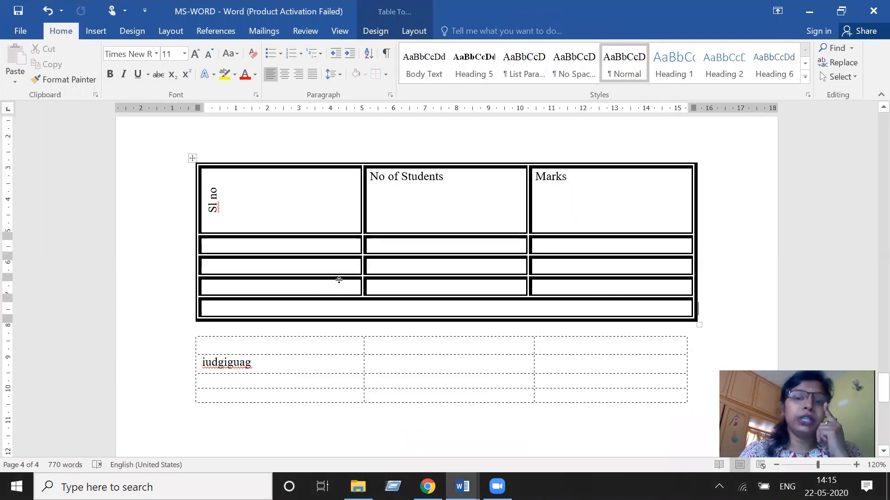
- Shade the table's header row with a light green theme colour
click(241, 190)
drag(267, 200, 592, 195)
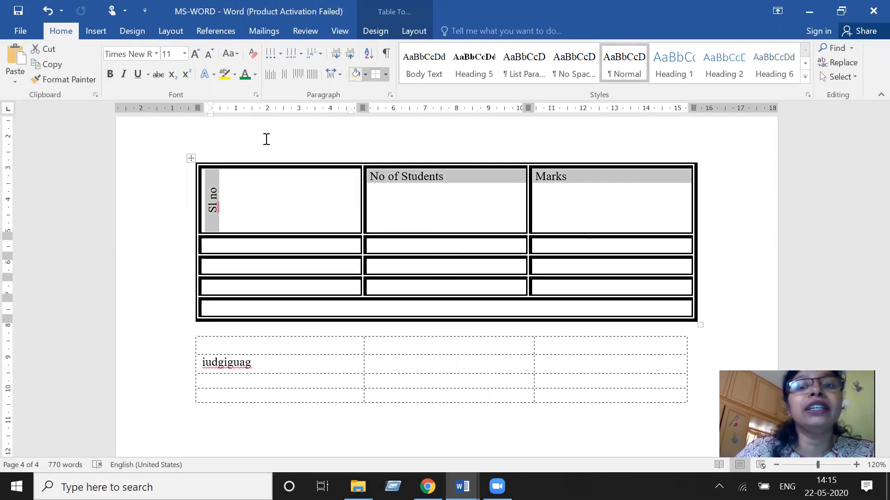
drag(298, 202, 576, 206)
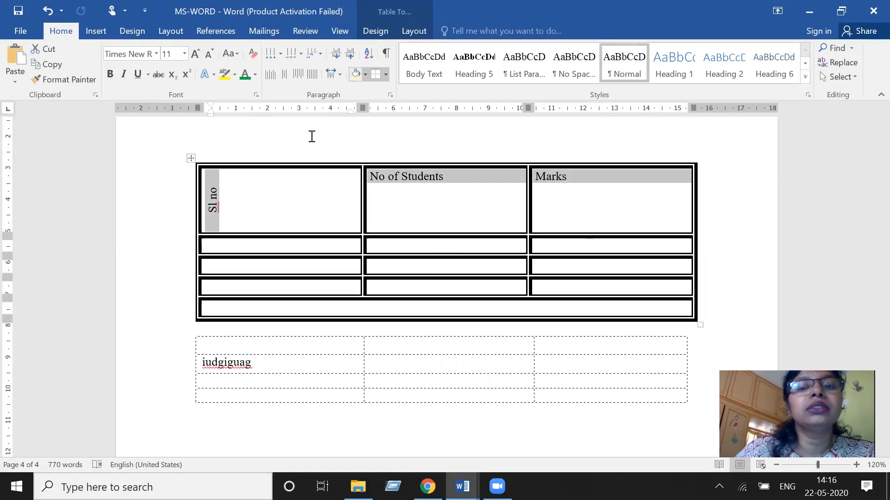
click(365, 74)
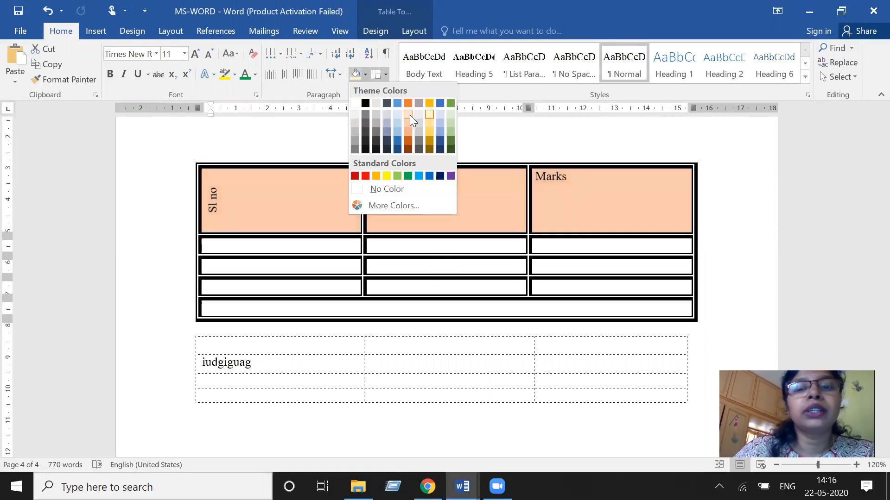
click(451, 112)
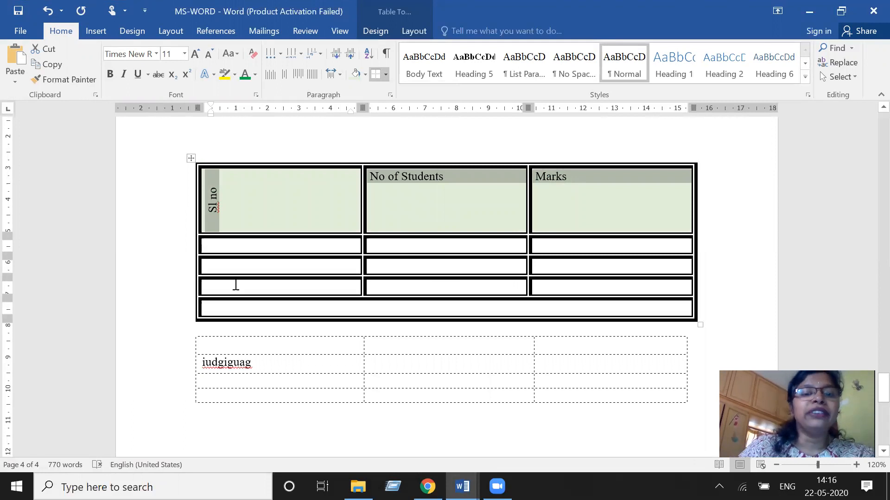
- Apply the same light green shading to the table's bottom merged row
drag(253, 248, 339, 308)
click(338, 309)
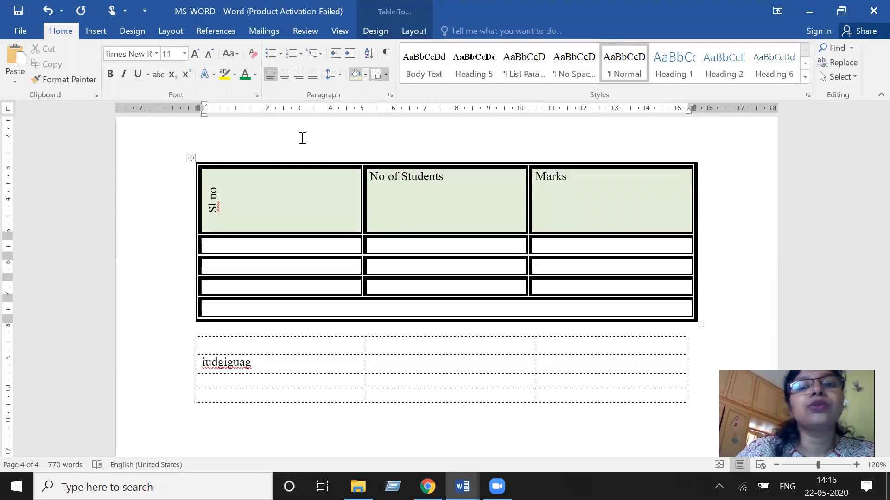
click(356, 75)
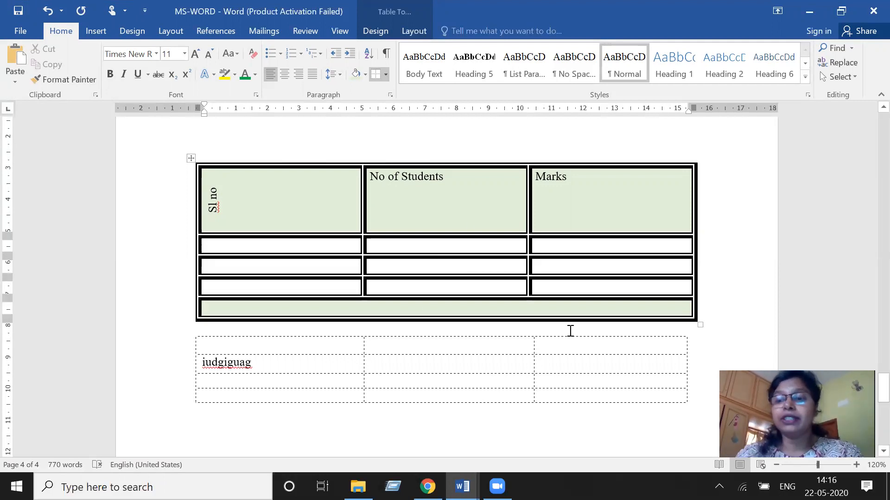
- Number the Sl no column 1, 2 and 3 in the three data rows
click(320, 243)
text(1)
click(208, 267)
text(2)
text(3)
click(196, 329)
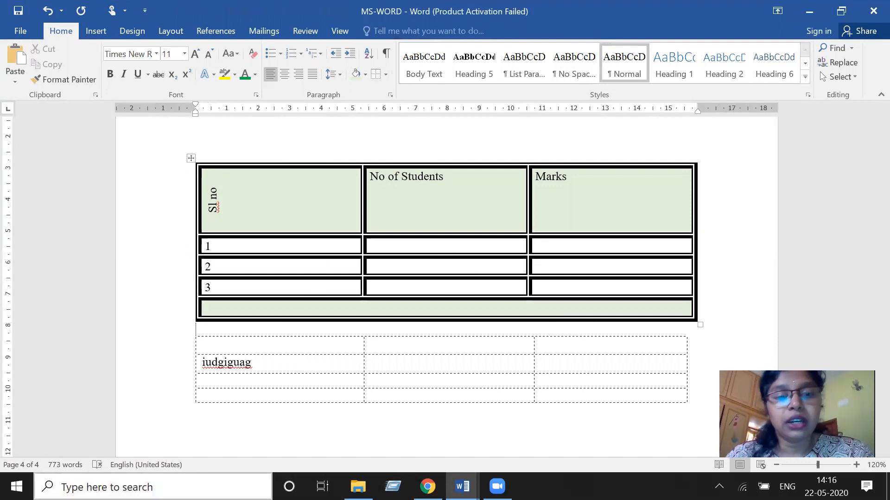
- Enter three student names down the No of Students column
click(454, 246)
text(Arush)
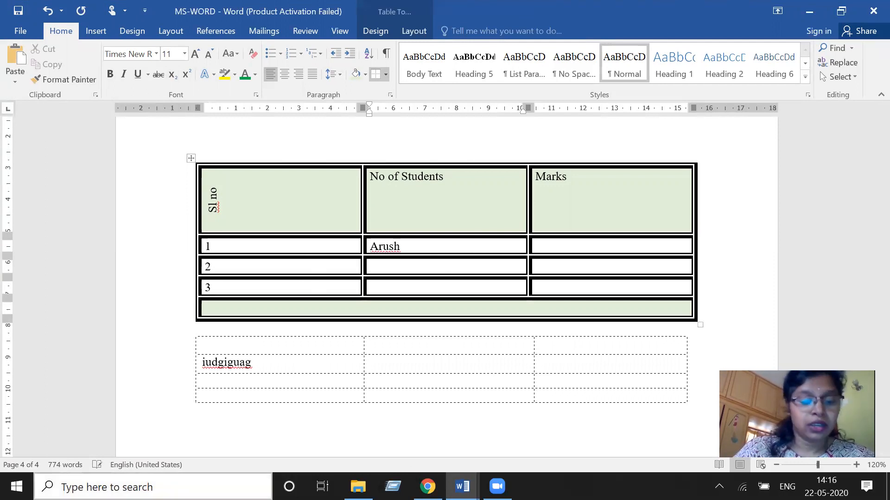
text(Nihaal)
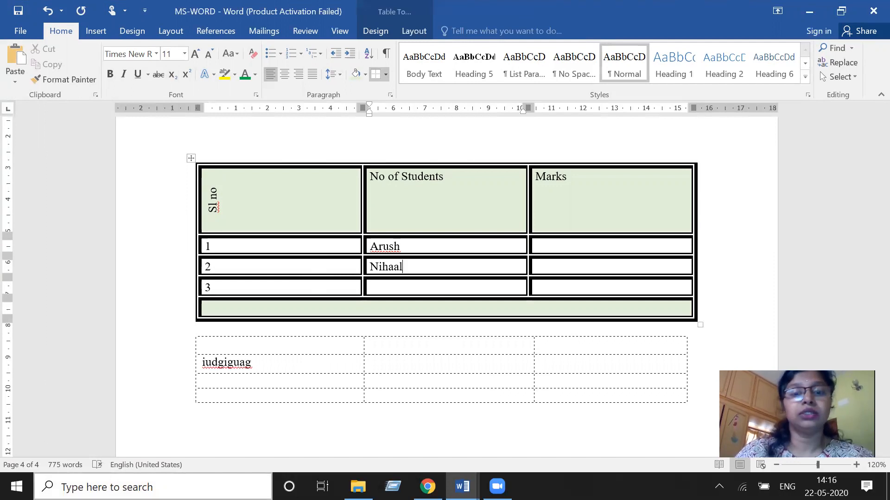
key(Down)
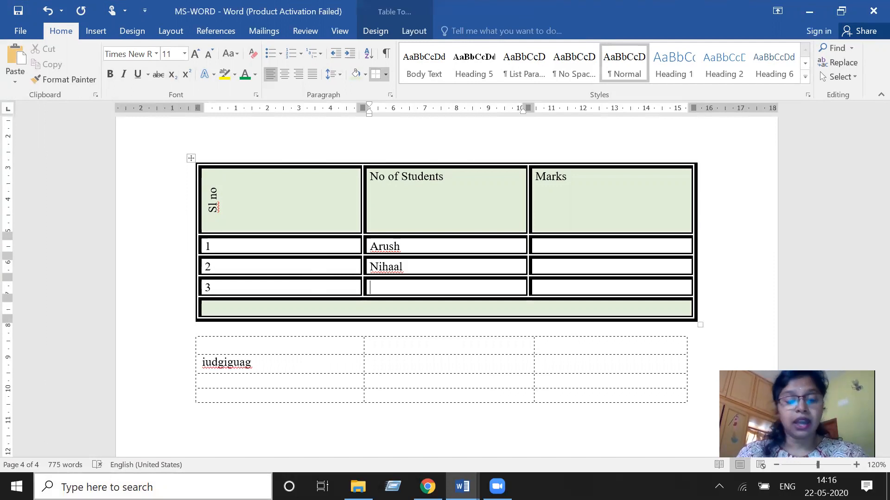
text(S)
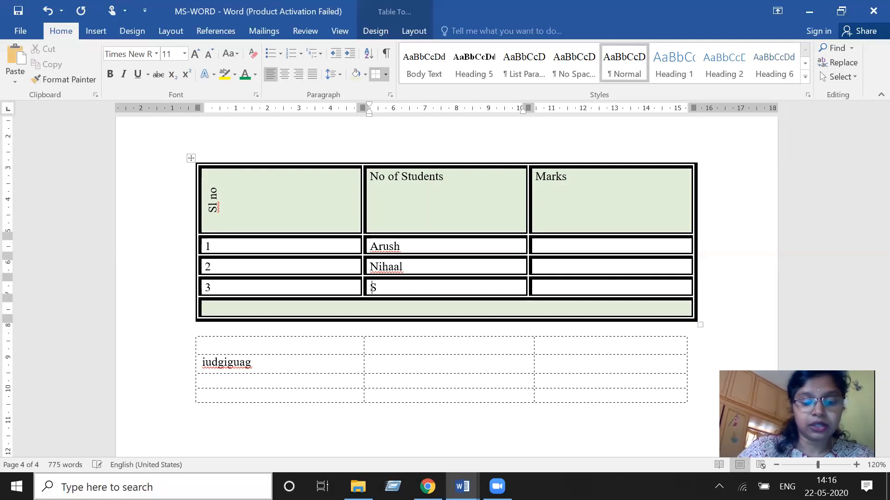
text(hwetha)
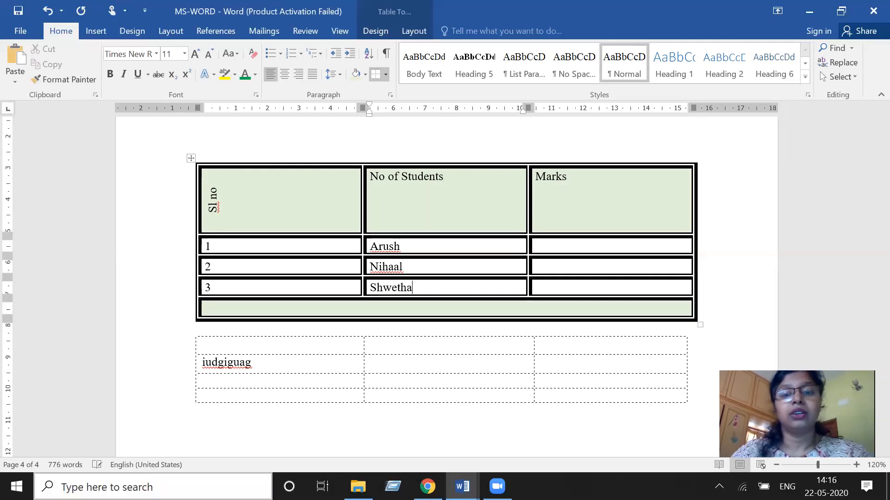
- Enter the marks 9, 8 and 7 down the Marks column
click(614, 249)
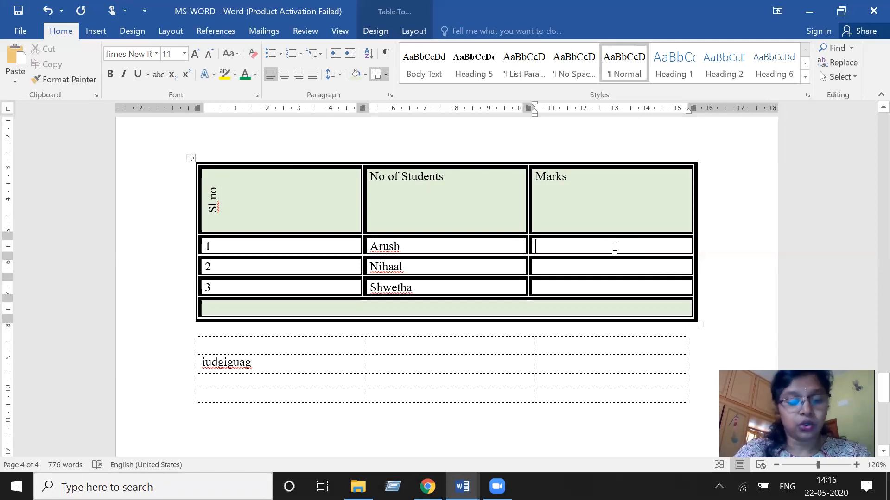
text(9)
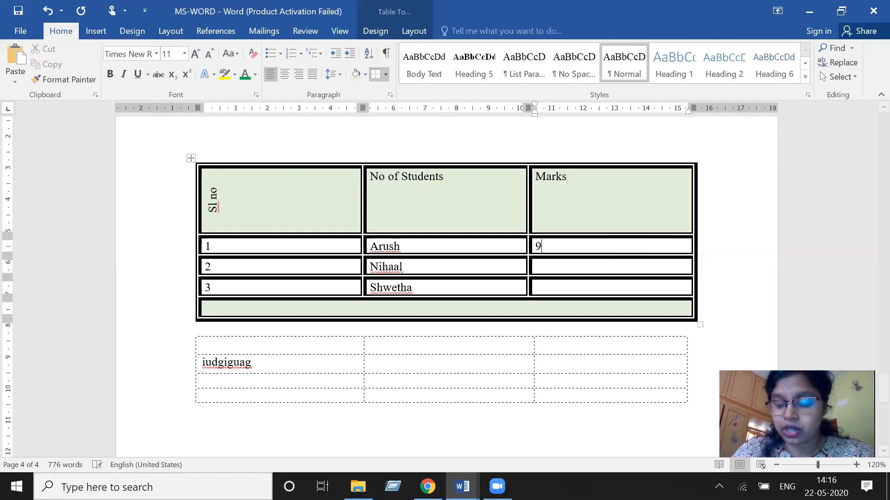
key(Down)
text(8)
key(Down)
text(7)
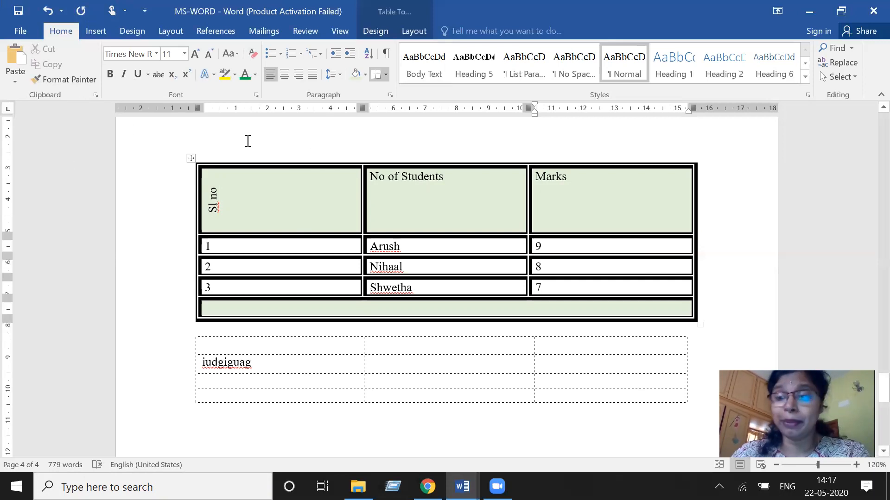
- Delete the second, dashed-border table below the main table
click(97, 31)
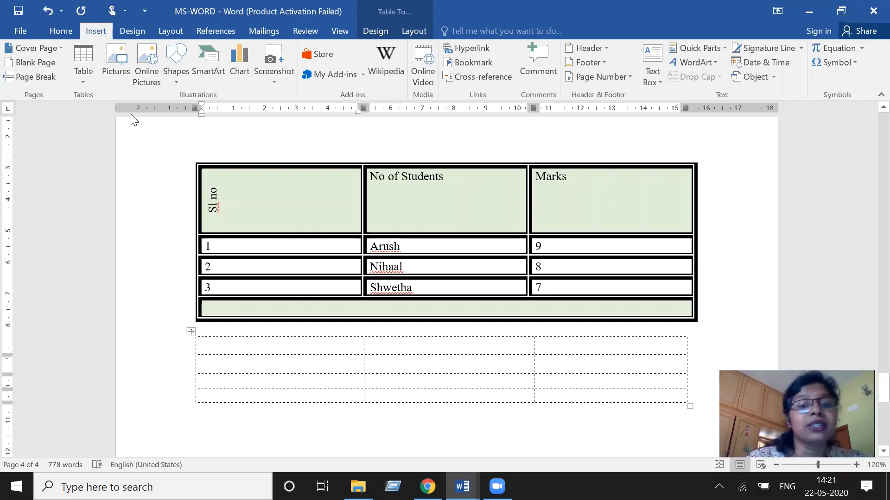
click(190, 333)
key(Delete)
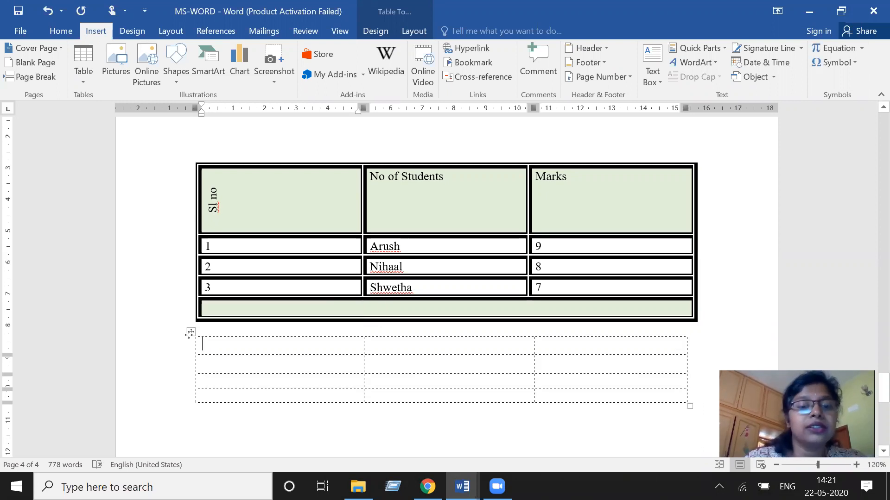
click(190, 332)
right_click(190, 333)
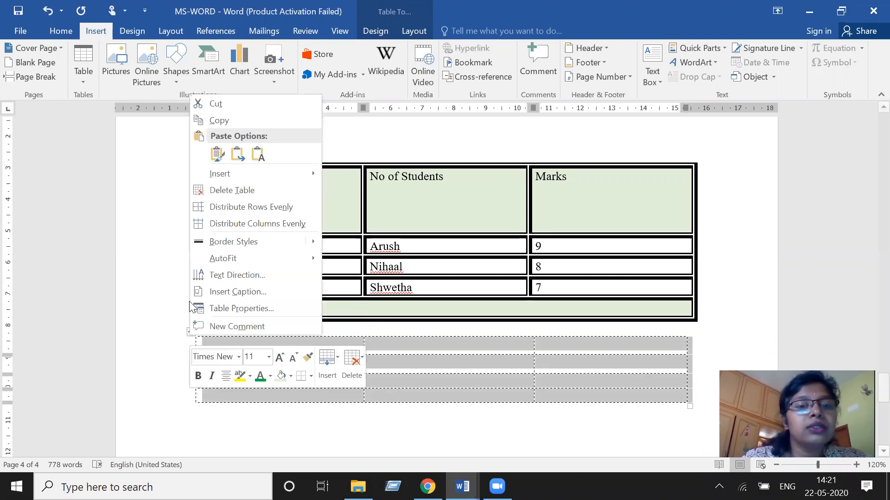
click(221, 109)
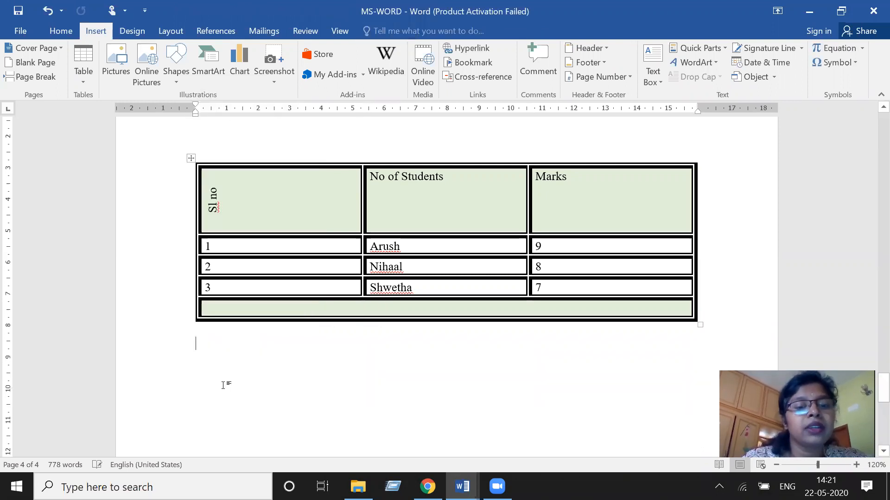
- Insert the paint3d picture from the Pictures folder below the table
click(116, 74)
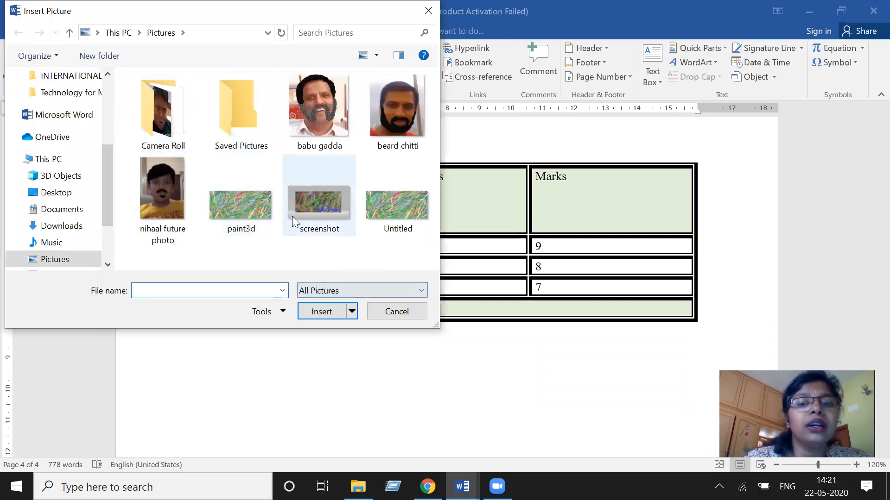
double_click(166, 130)
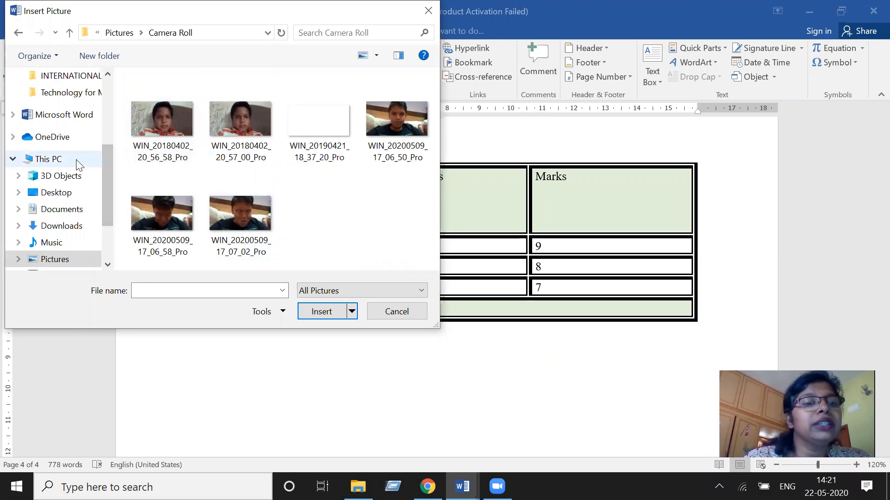
scroll(102, 172, up, 2)
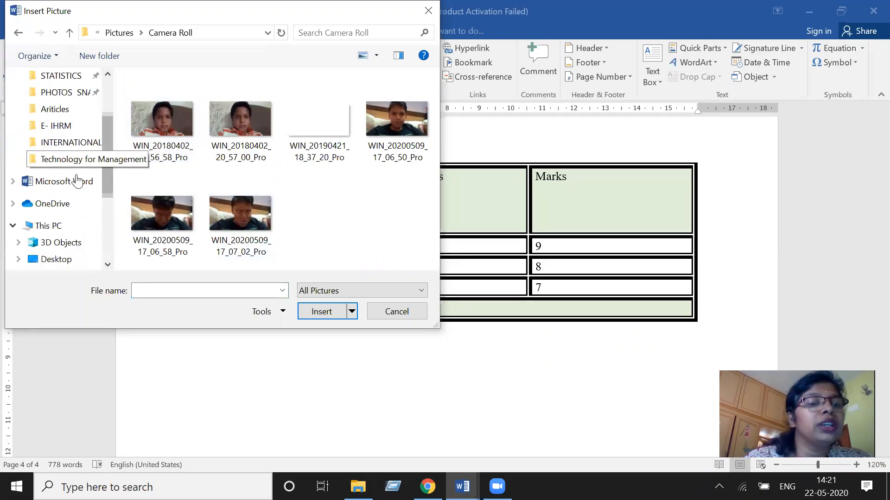
click(66, 242)
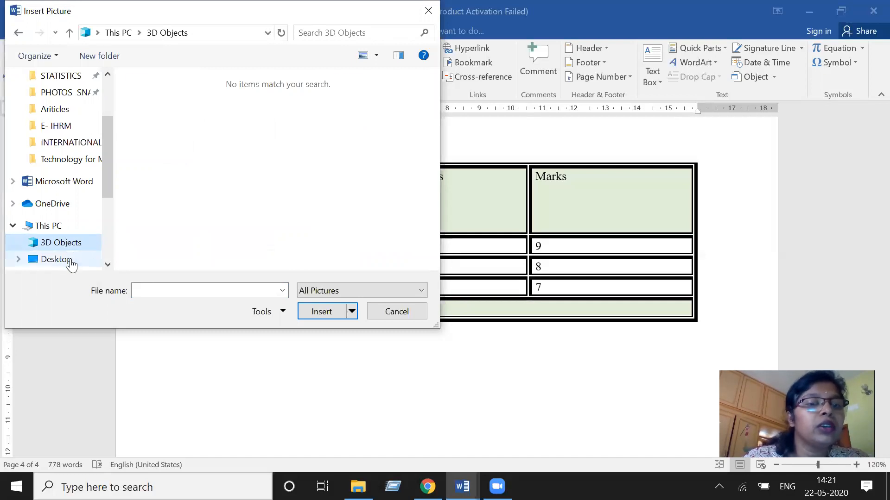
click(71, 258)
drag(104, 167, 105, 101)
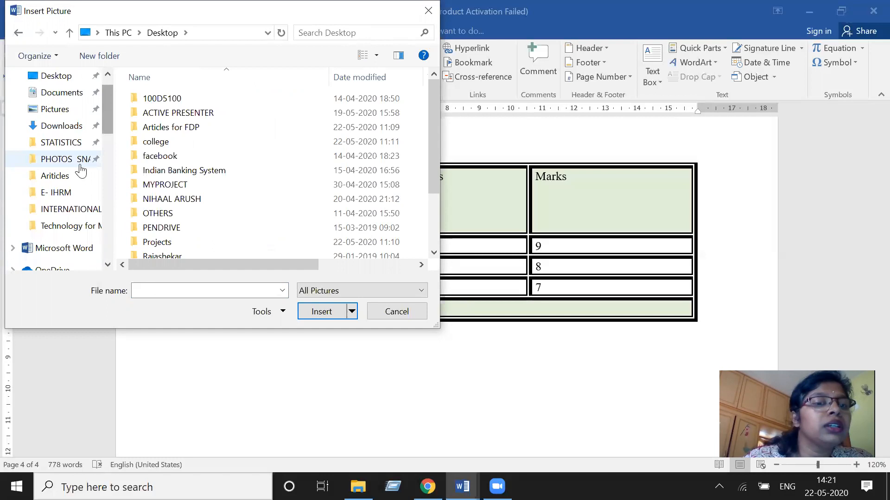
click(72, 110)
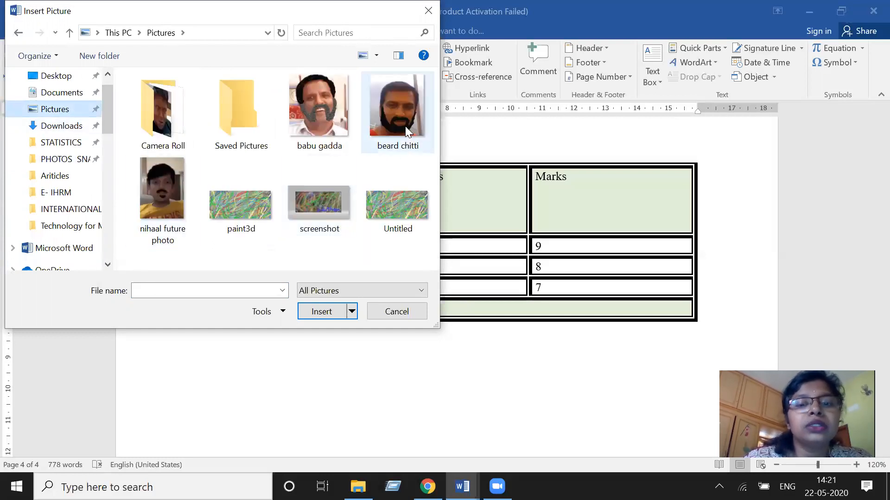
double_click(254, 218)
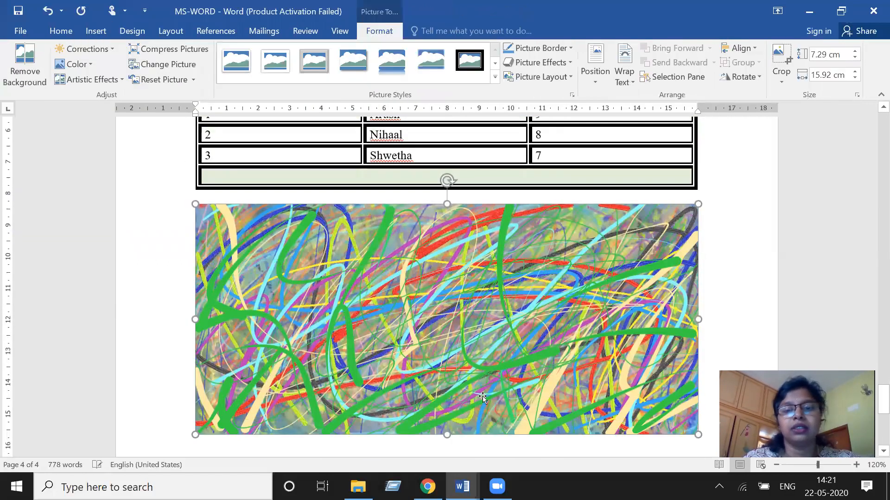
- Search online pictures on Bing for "thank you"
scroll(485, 362, down, 1)
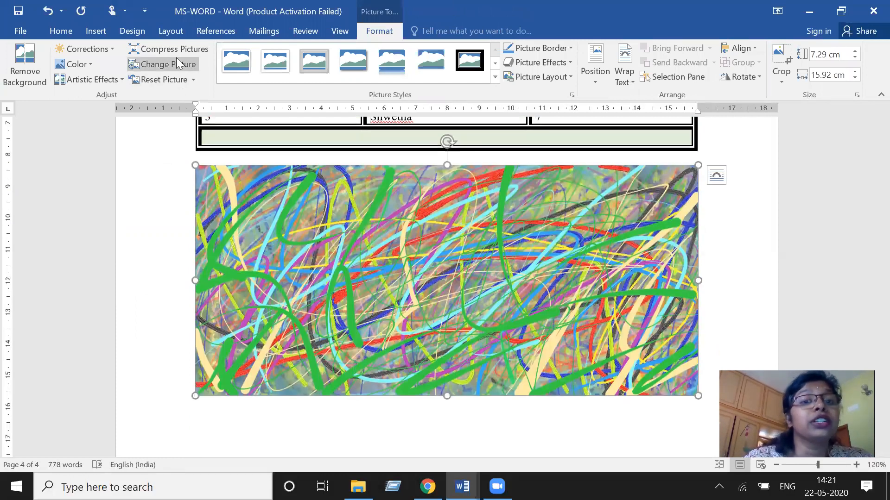
click(97, 33)
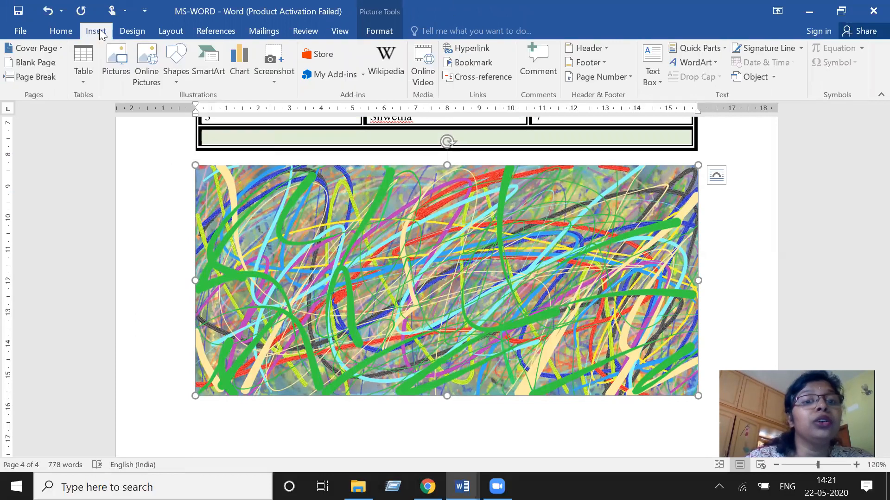
click(151, 70)
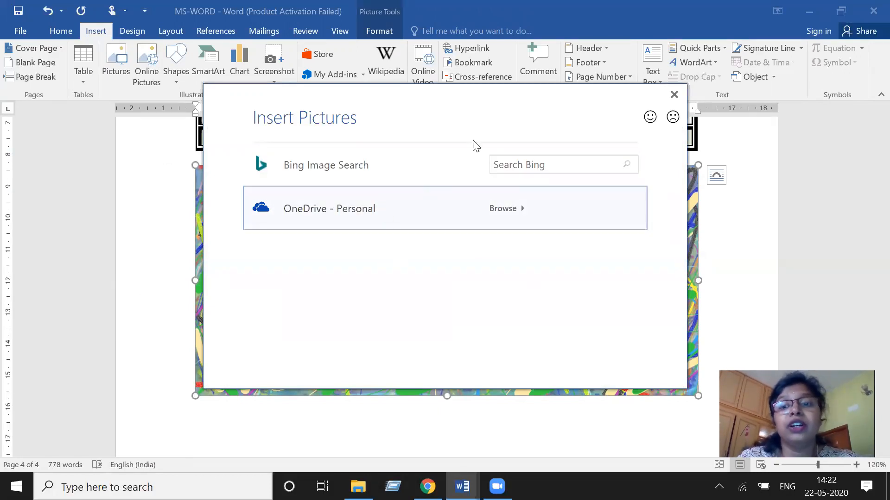
click(528, 165)
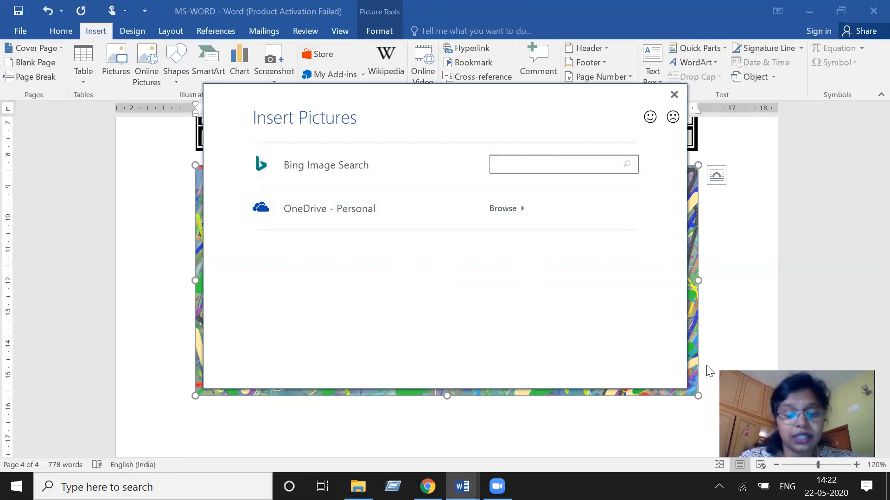
text(thank )
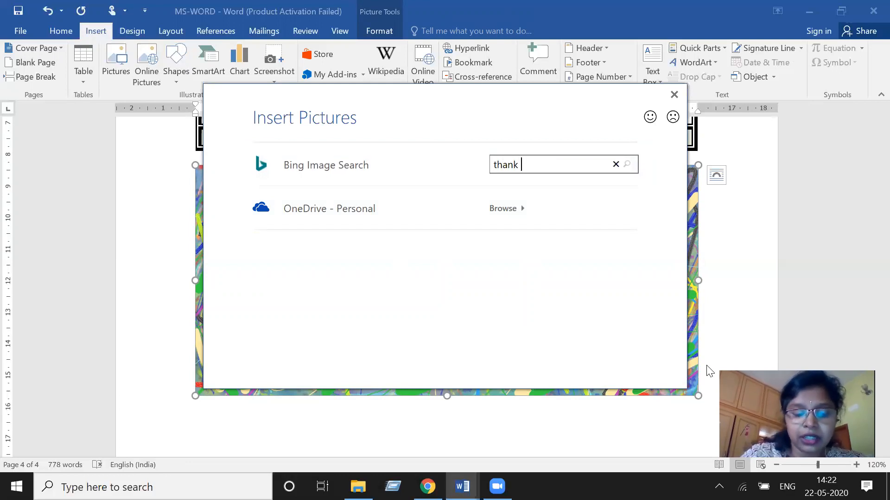
text(you)
key(Return)
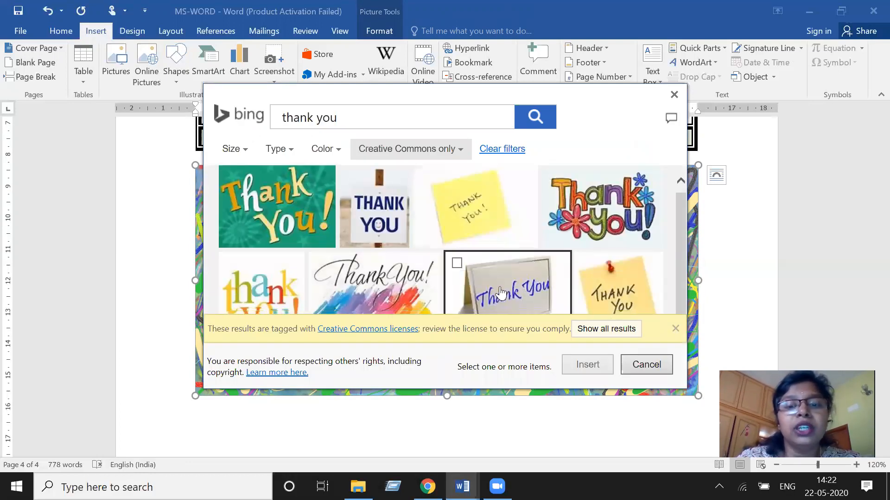
- Insert the watercolour calligraphy Thank You! image from the Bing results below the table
click(364, 280)
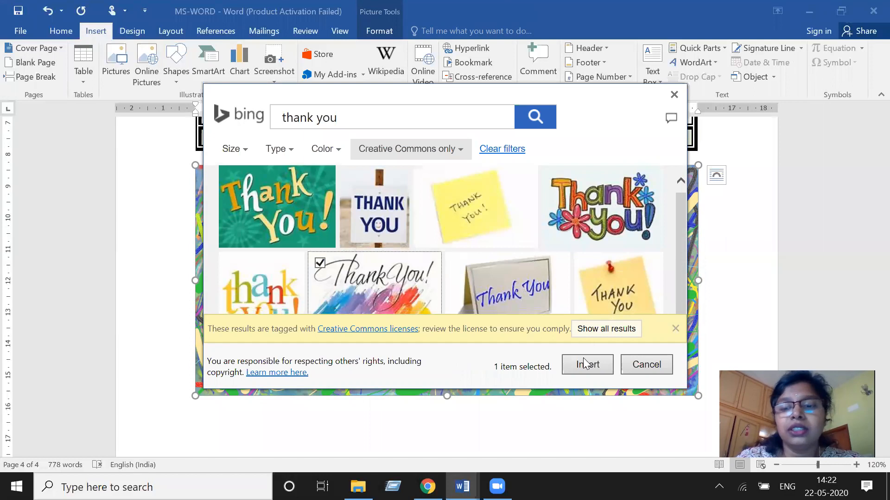
click(585, 369)
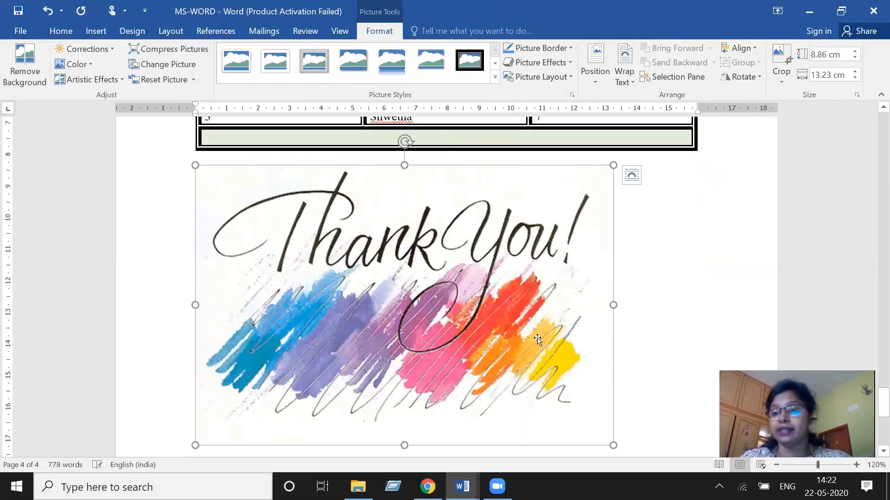
click(616, 308)
scroll(616, 310, down, 3)
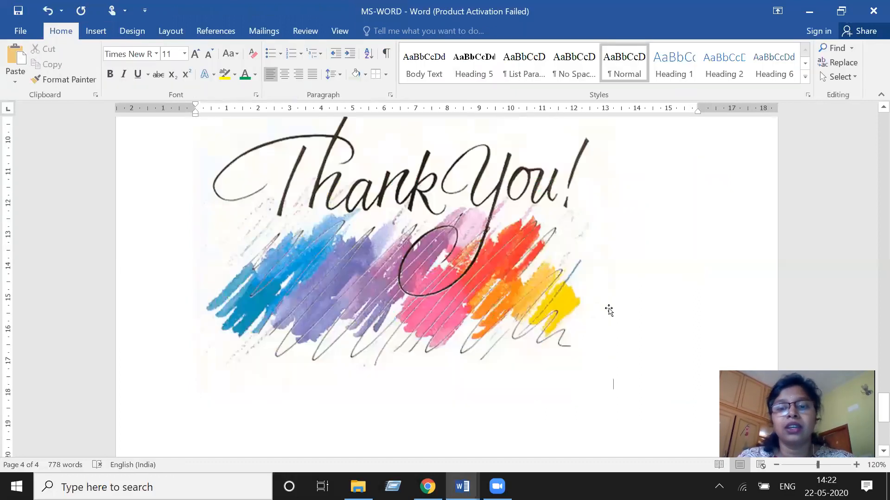
- Resize the Thank You picture, widening it from the corner and reducing its height
click(608, 314)
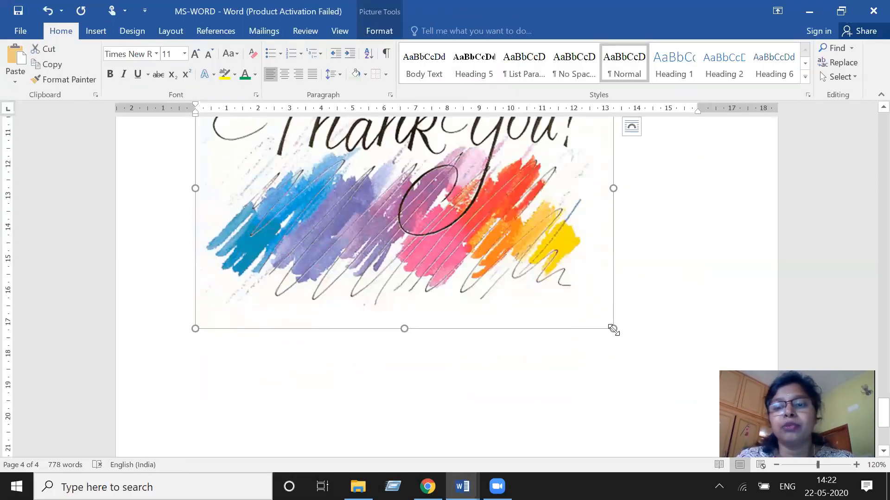
mouse_move(612, 328)
mouse_down()
mouse_move(363, 135)
mouse_move(454, 234)
mouse_move(528, 296)
mouse_move(605, 340)
mouse_up()
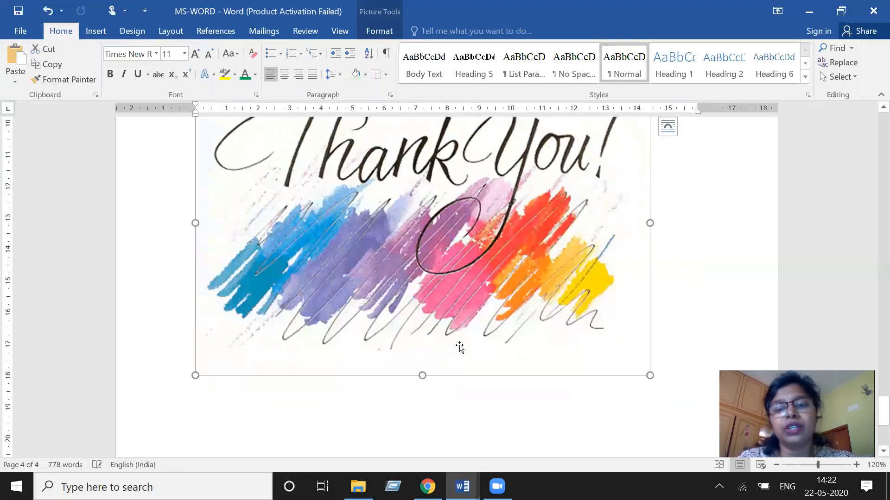
drag(422, 376, 460, 291)
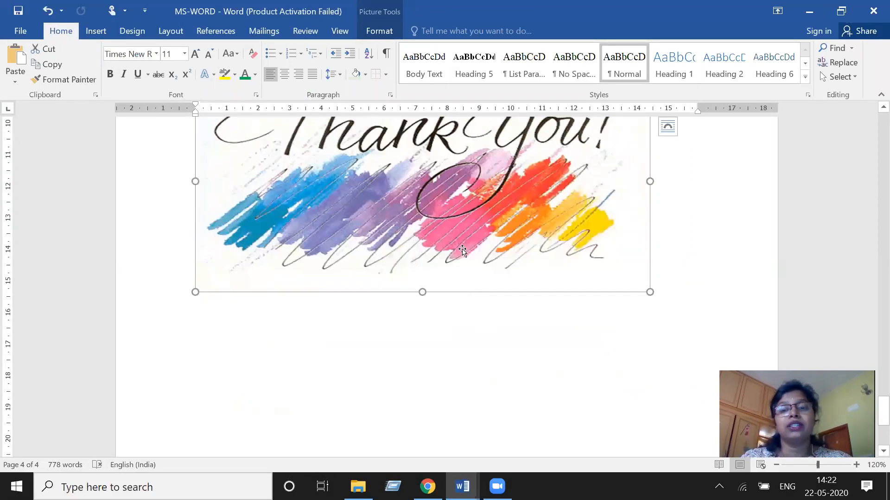
drag(463, 250, 501, 340)
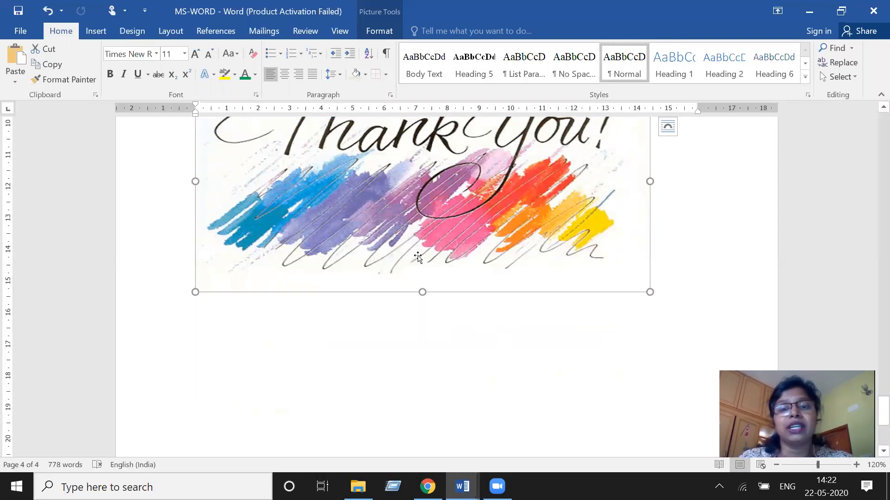
scroll(415, 307, up, 2)
scroll(414, 309, down, 1)
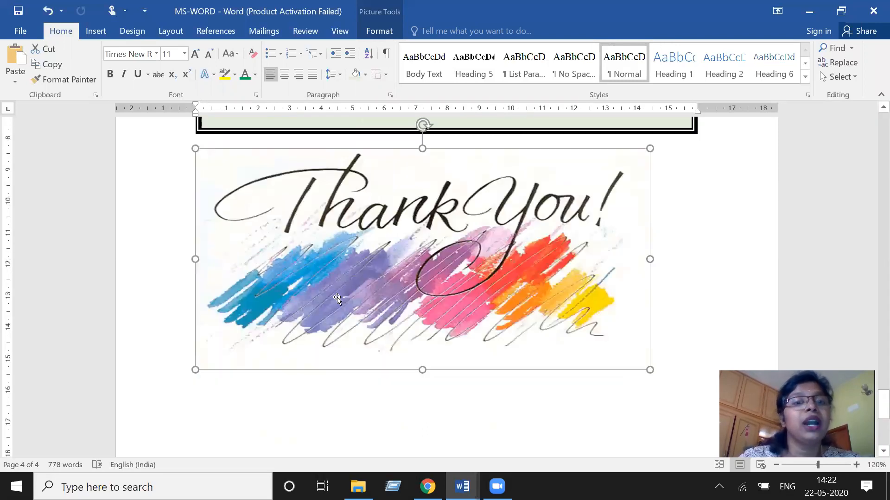
- Draw a rectangle shape below the Thank You picture
click(91, 32)
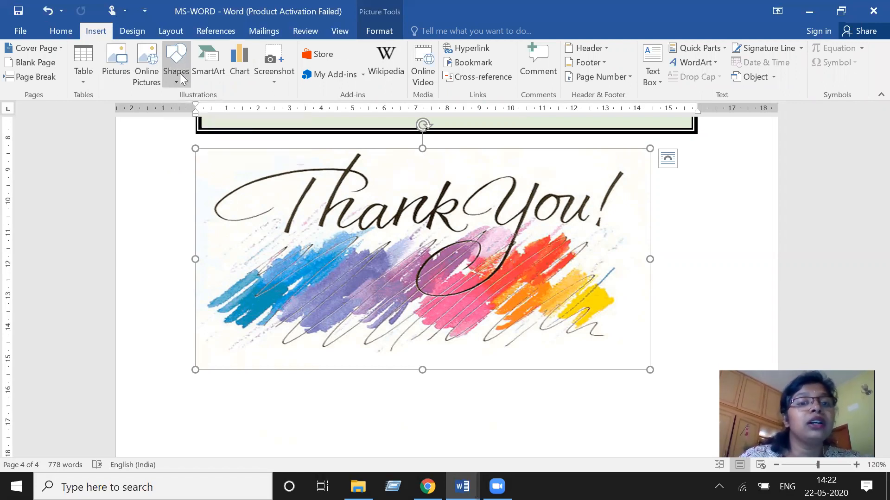
scroll(181, 78, down, 1)
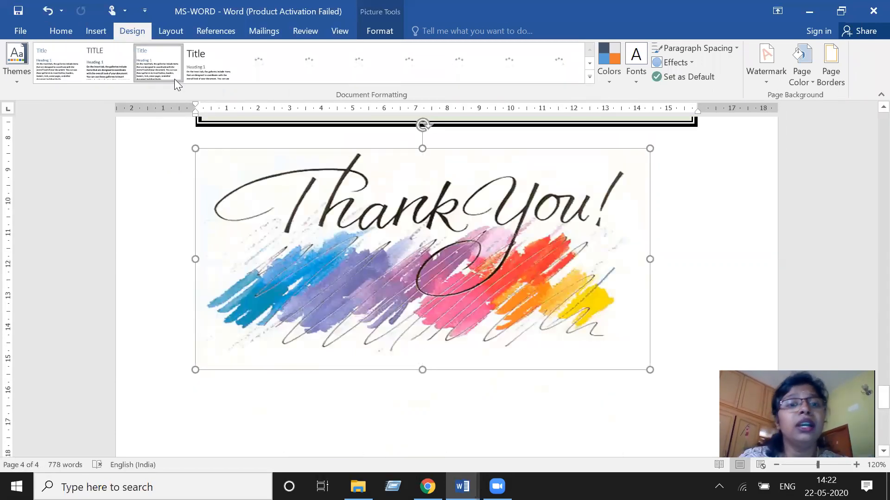
click(93, 33)
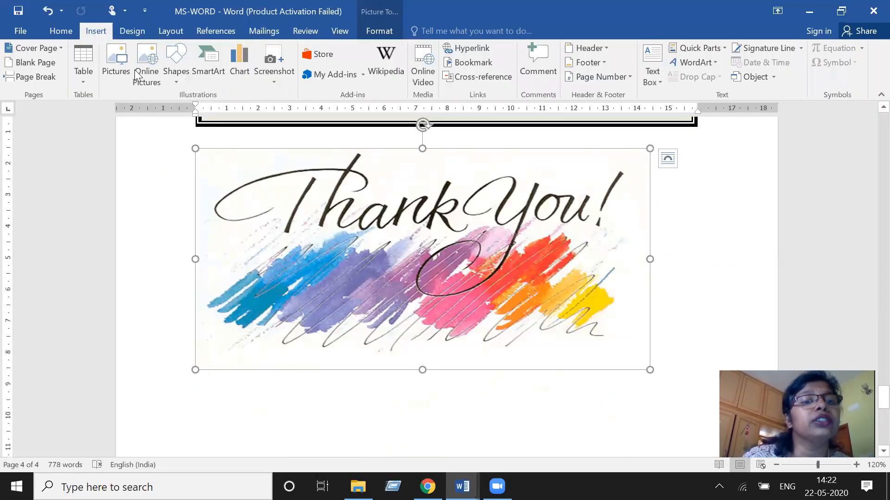
click(181, 81)
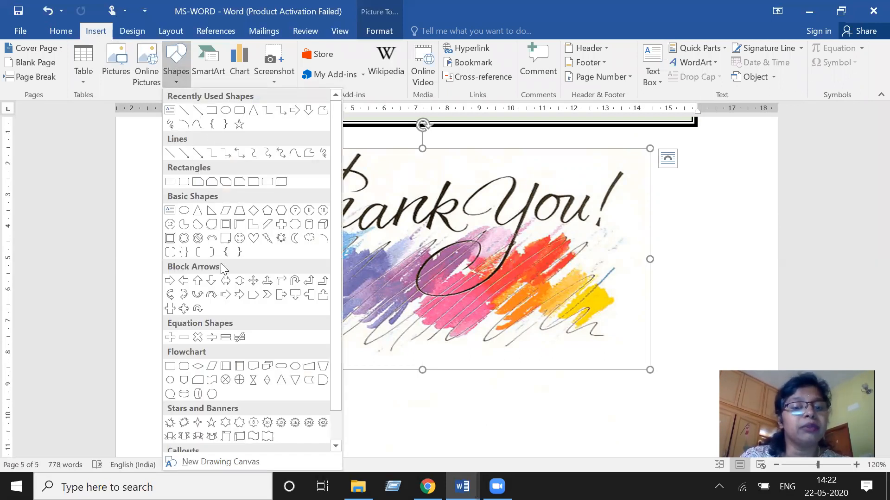
scroll(225, 269, down, 1)
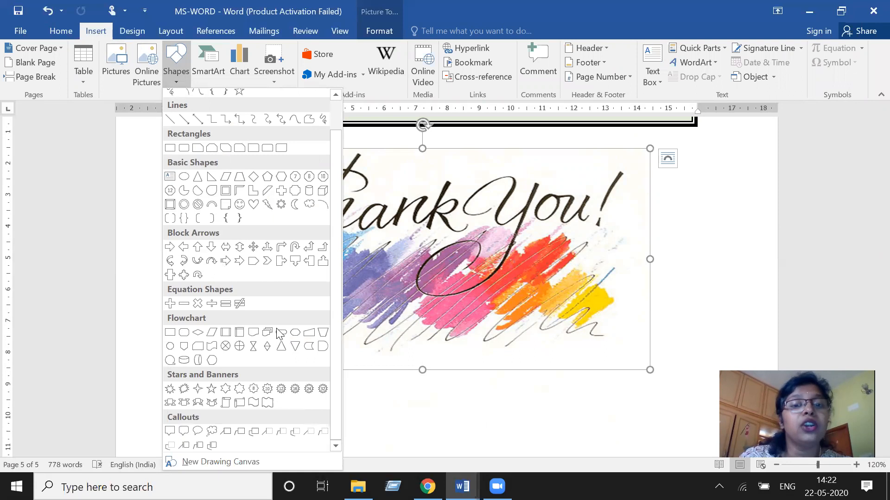
drag(336, 174, 337, 127)
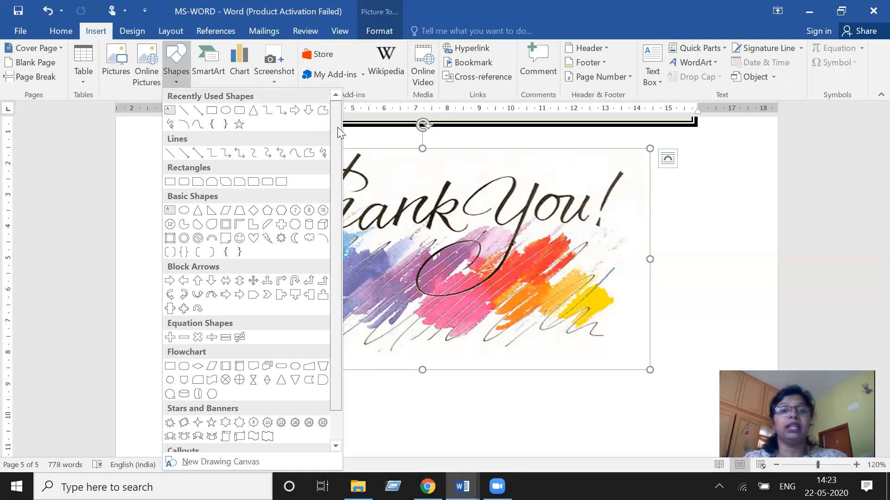
scroll(269, 250, down, 1)
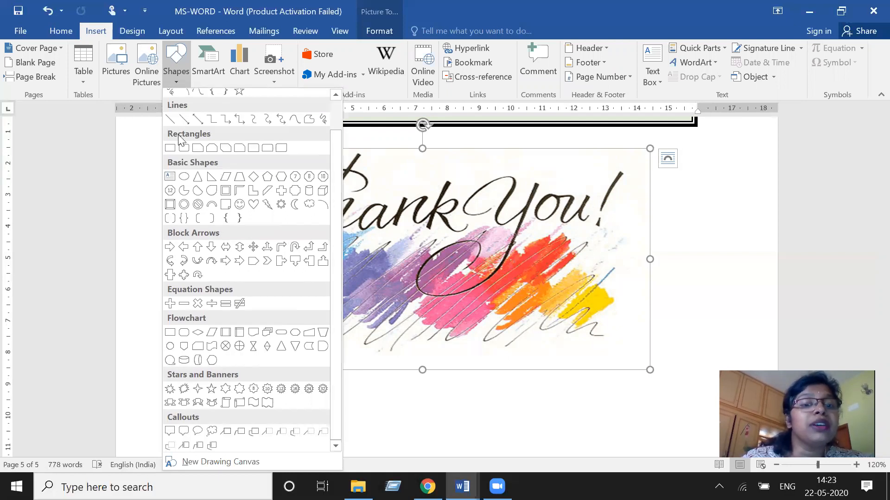
click(171, 148)
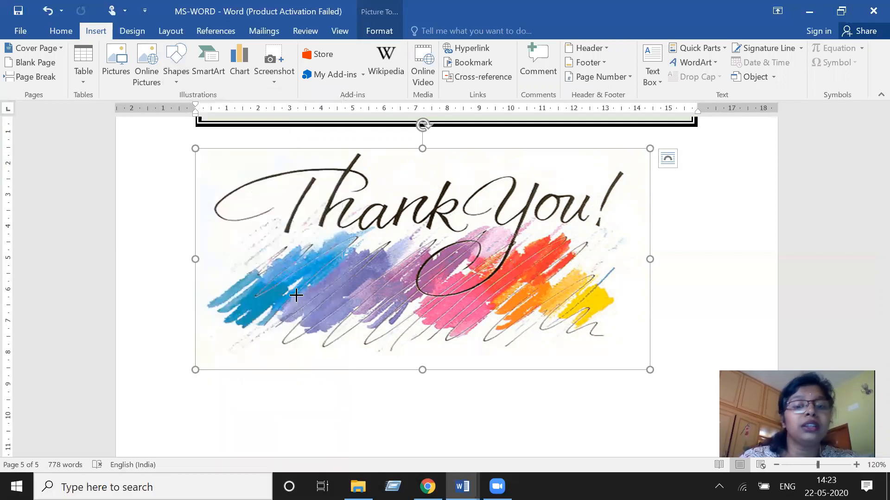
scroll(307, 302, down, 3)
drag(309, 302, 349, 351)
drag(415, 394, 536, 400)
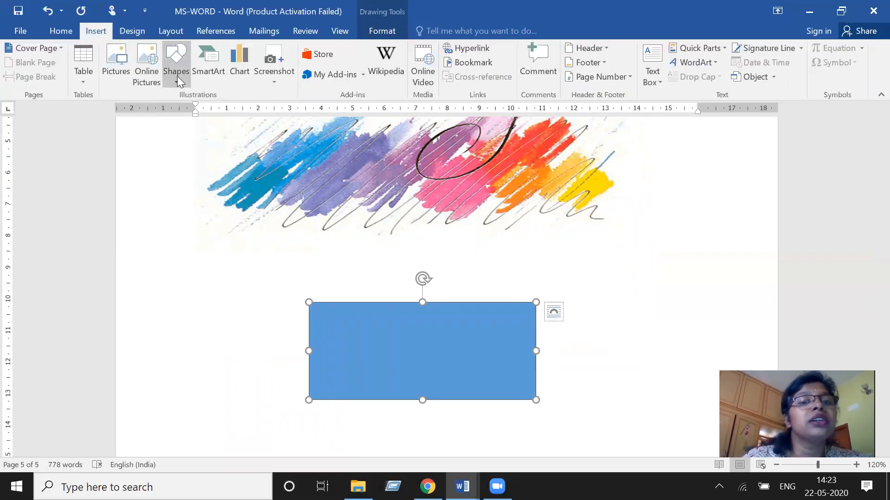
- Insert a chord shape just below the rectangle and enlarge it to about 2.76 by 3.33 cm
click(178, 76)
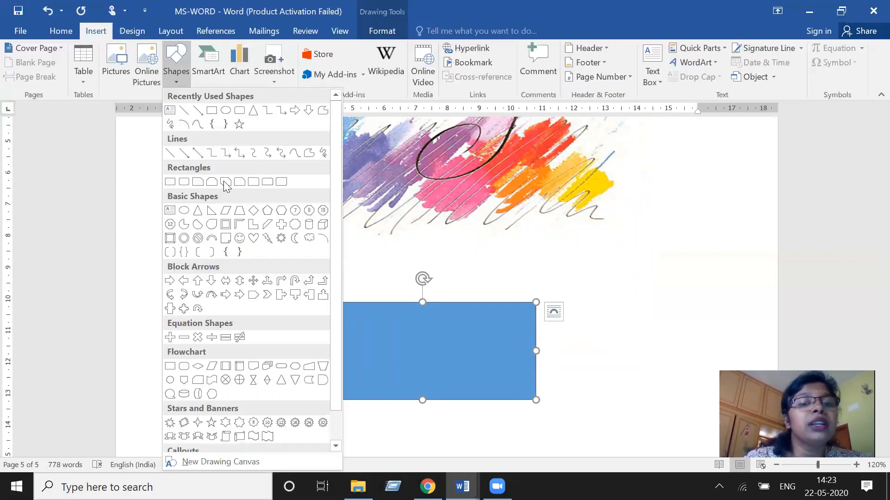
click(198, 224)
scroll(379, 350, down, 5)
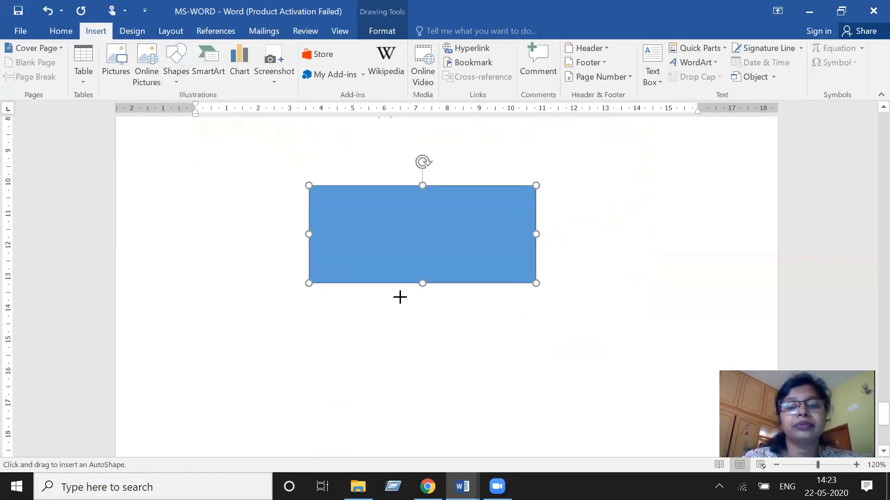
key(Escape)
click(403, 299)
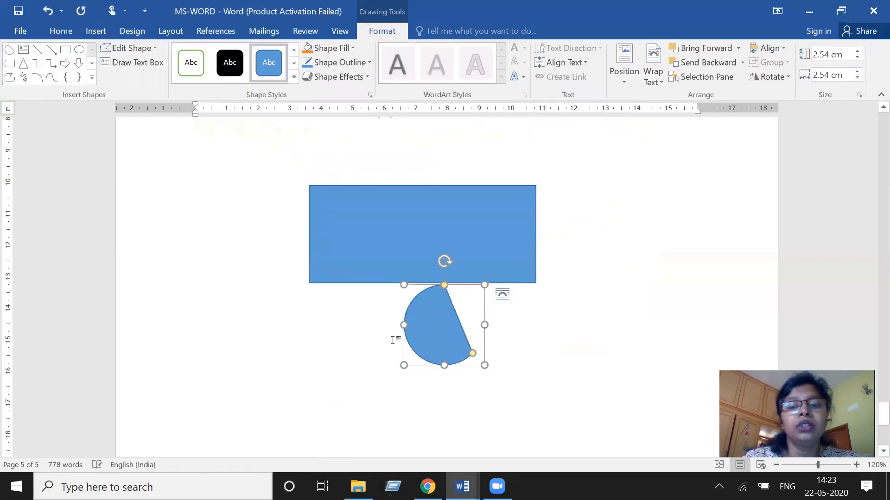
click(363, 342)
click(418, 338)
drag(484, 366, 509, 372)
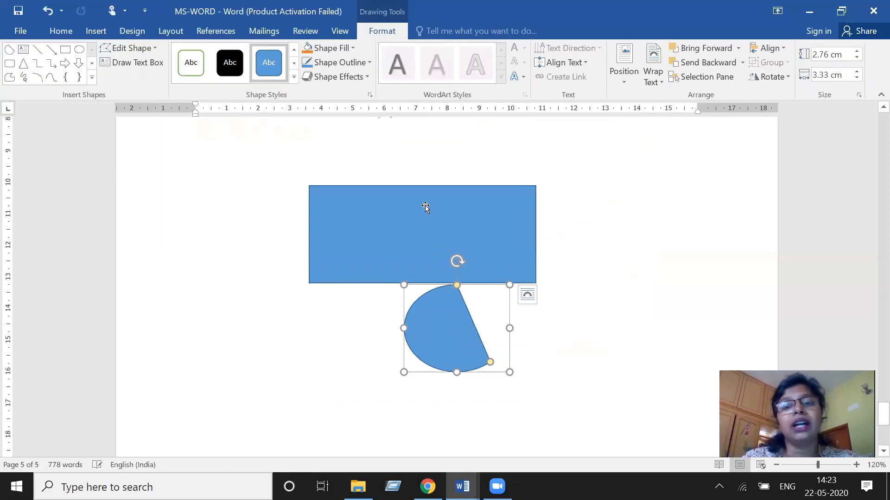
click(425, 207)
click(88, 34)
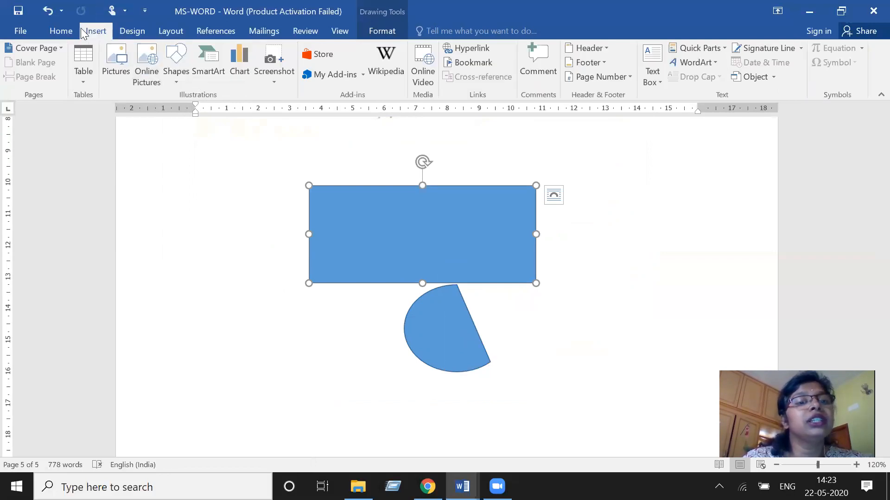
click(63, 32)
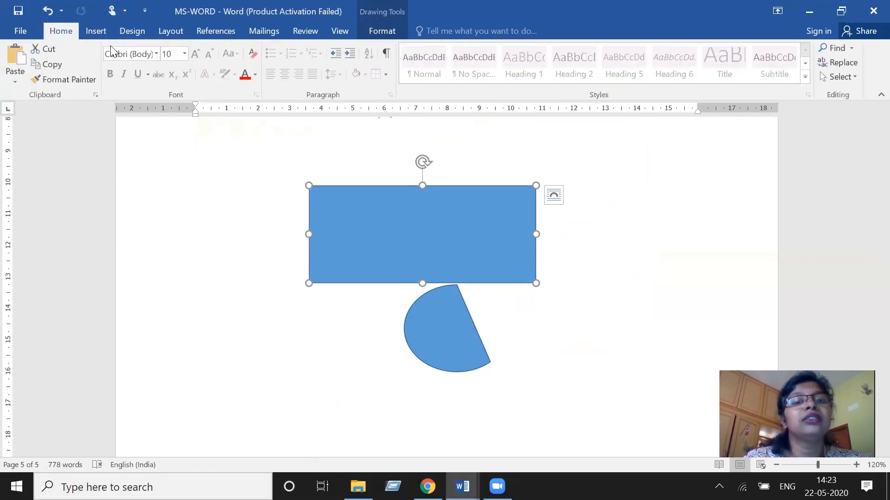
click(430, 326)
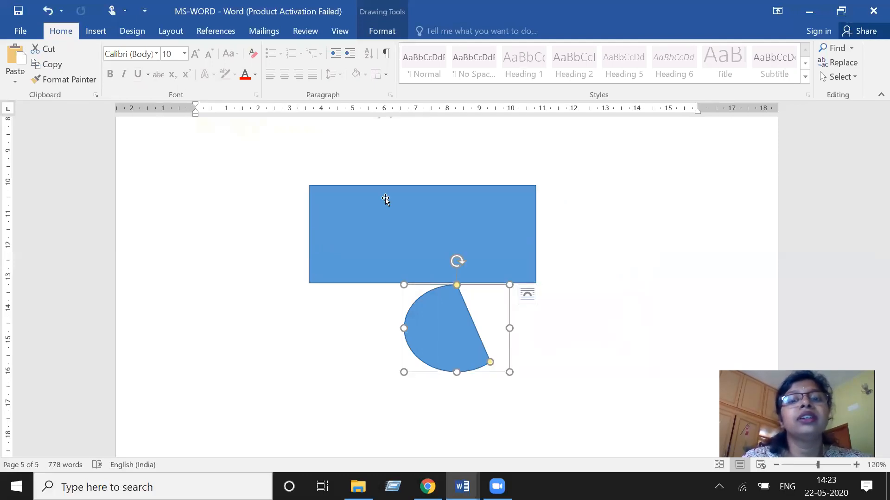
click(82, 33)
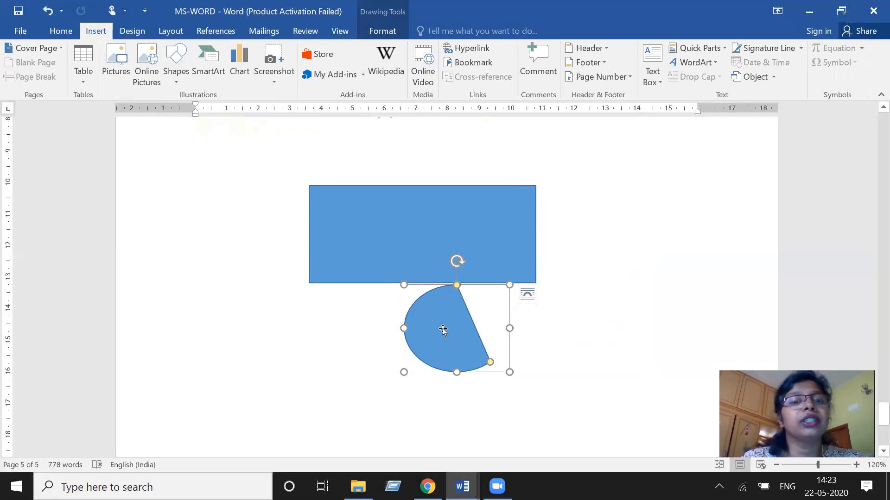
- Add the text dsfdvxfvdtn inside the rectangle
right_click(429, 224)
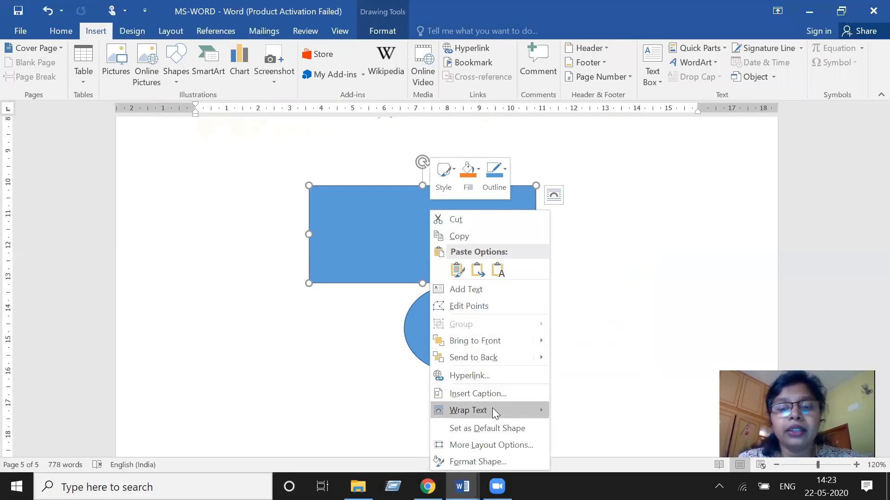
mouse_move(494, 412)
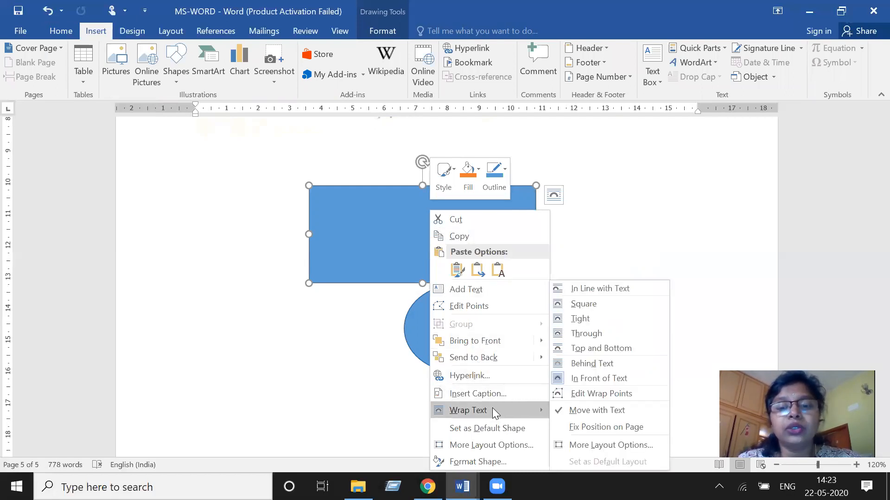
click(349, 235)
text(dsfdvxfvdtn)
- Add the text Fgfbfc cfvxvxvxf inside the chord shape
click(445, 351)
text(f)
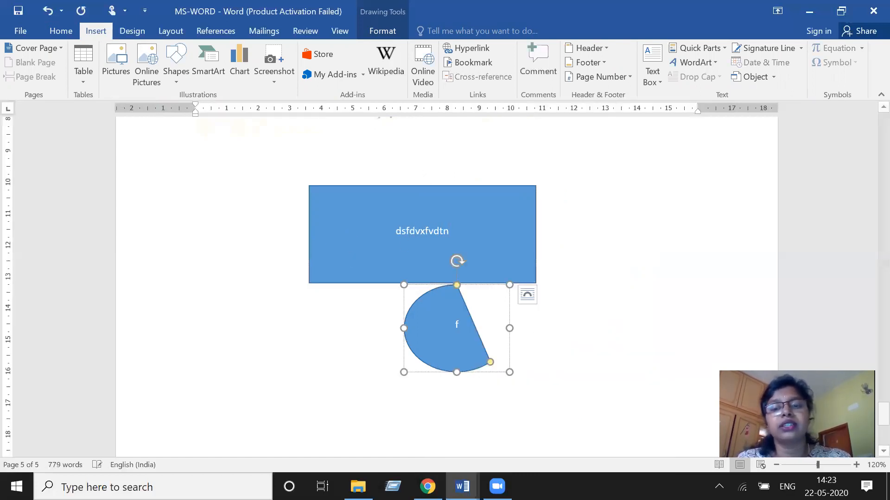
text(gfbfc cfvx)
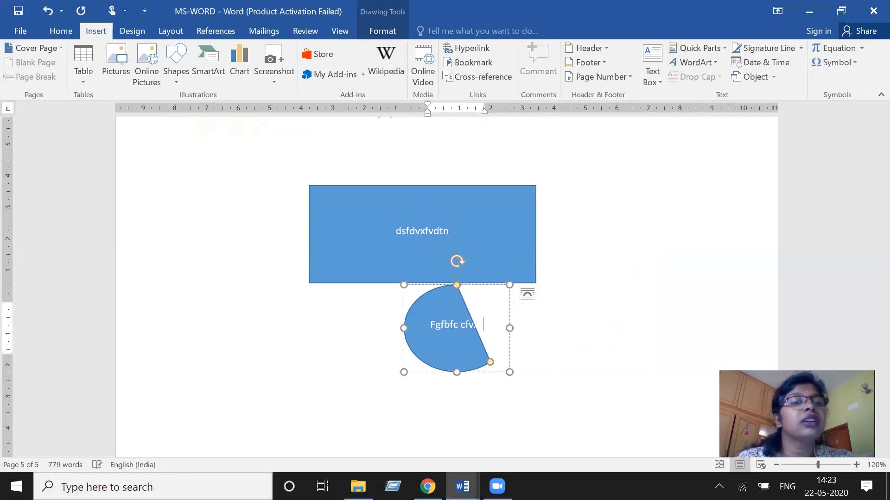
text(vxvxf)
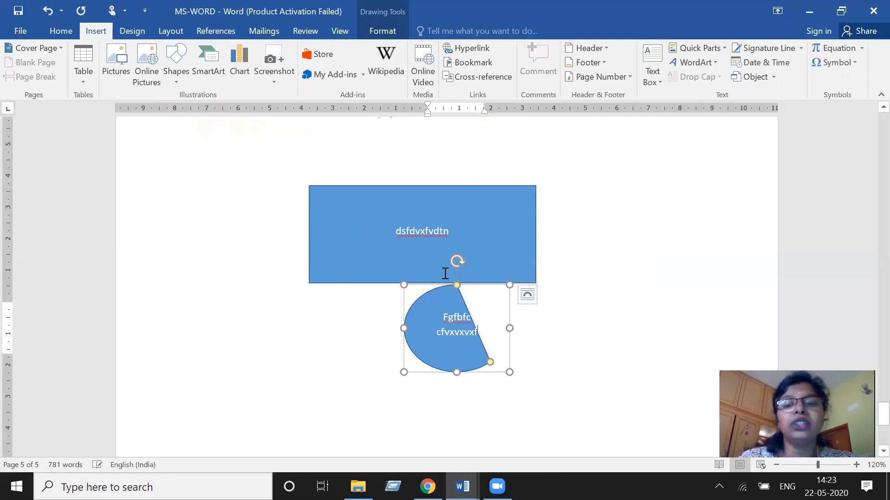
click(582, 294)
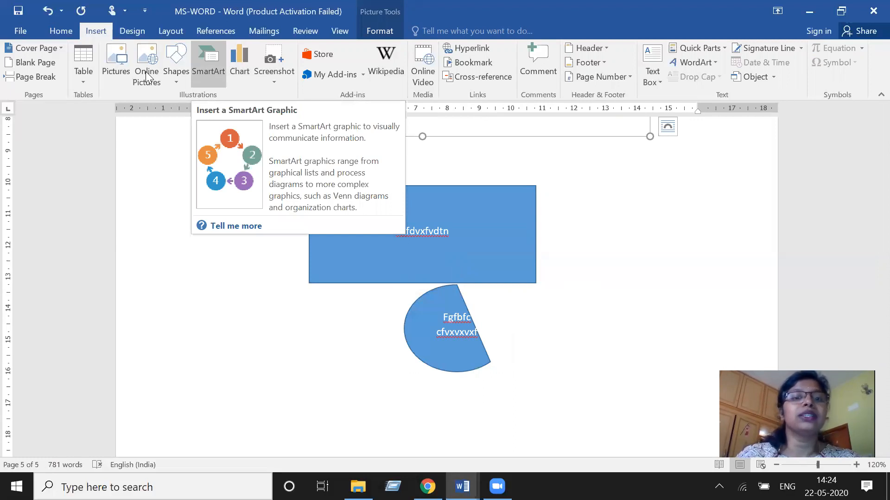
- Insert an Organization Chart SmartArt graphic from the Hierarchy category
click(208, 62)
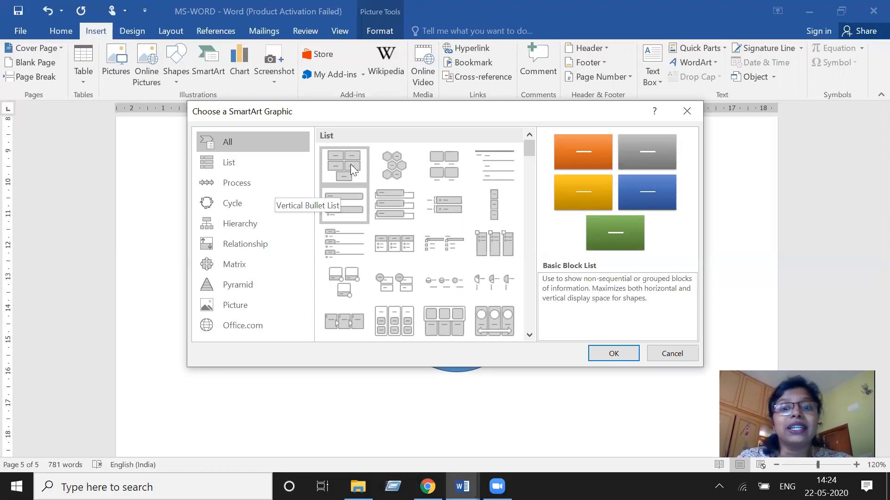
click(399, 171)
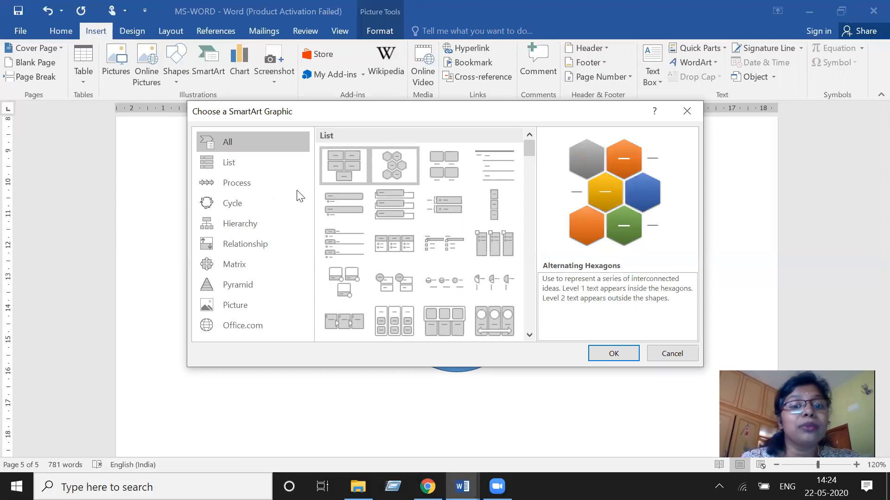
click(273, 228)
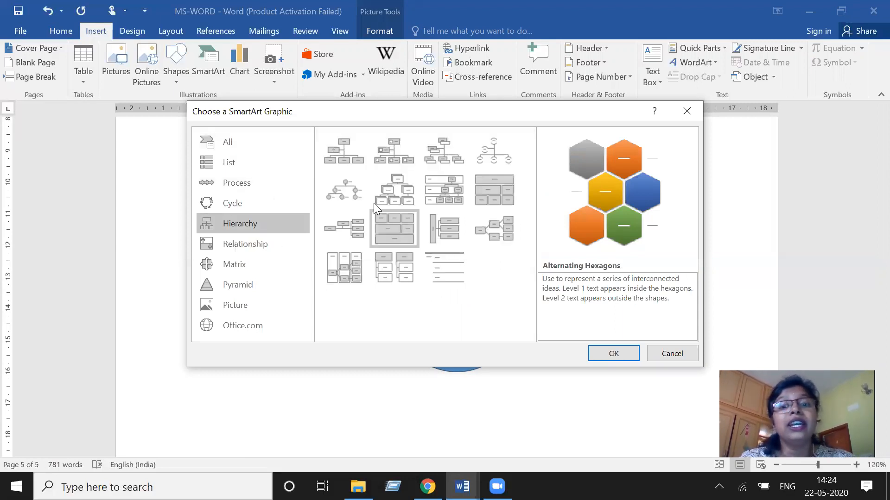
double_click(355, 160)
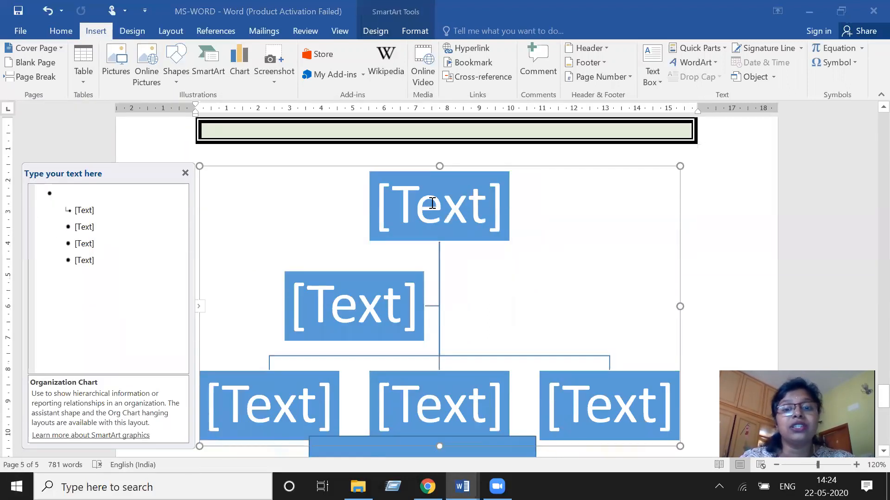
- Label the org chart's top box Vice Chairman and the assistant box beneath it Director
click(432, 203)
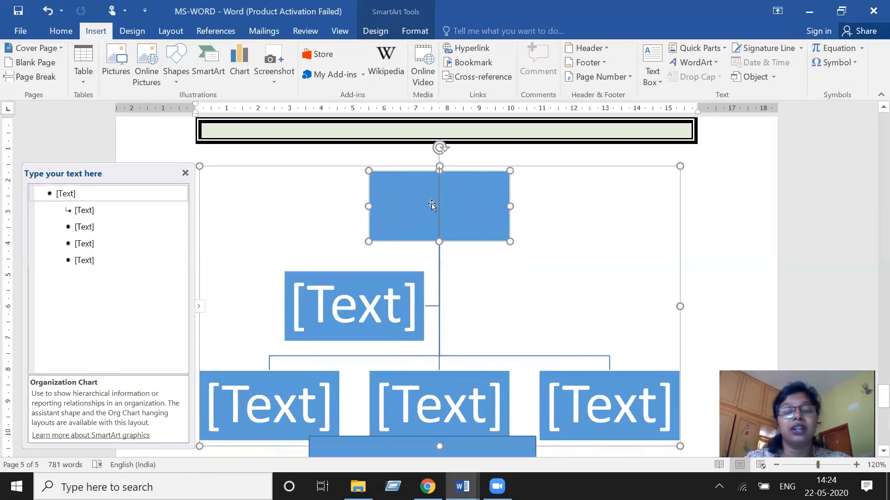
text(Vi)
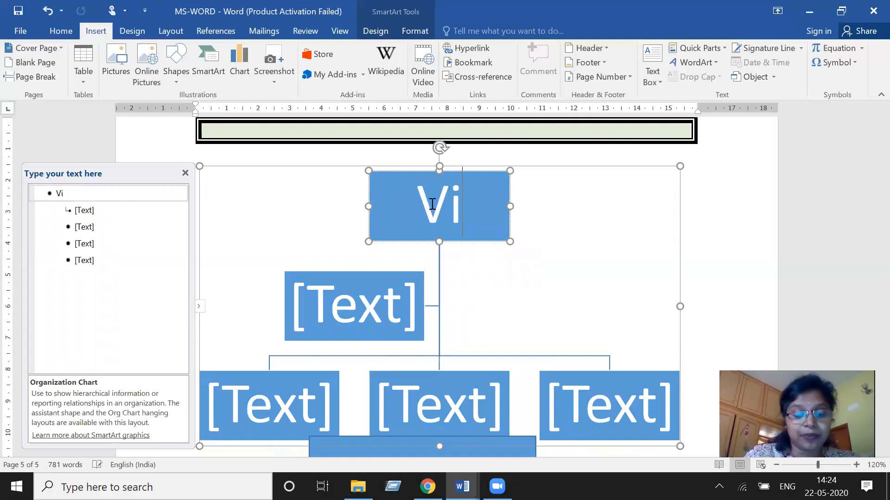
text(ce)
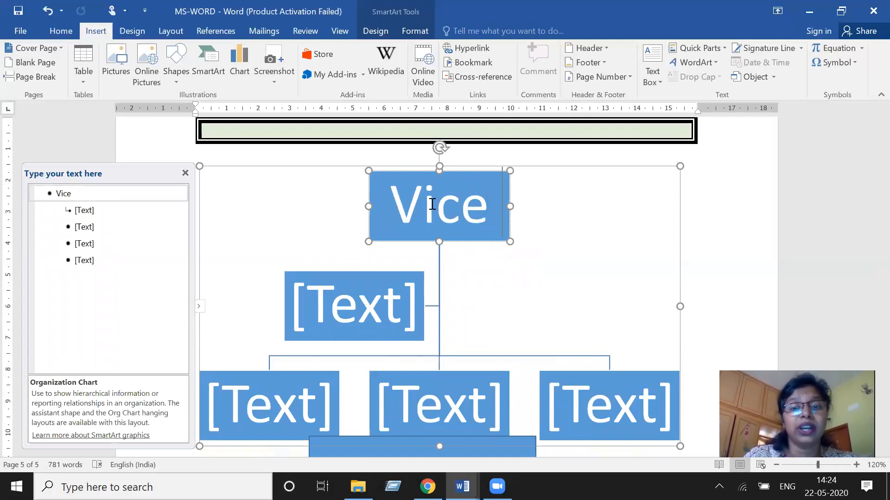
text( Chai)
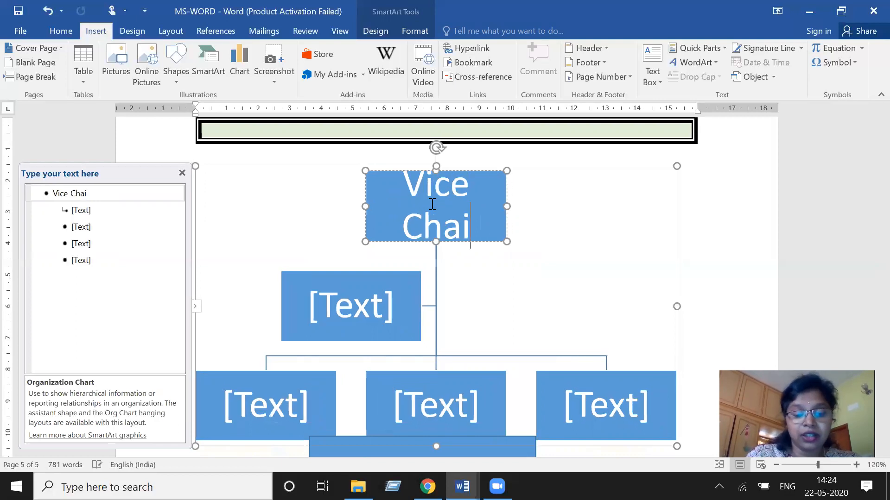
text(rm)
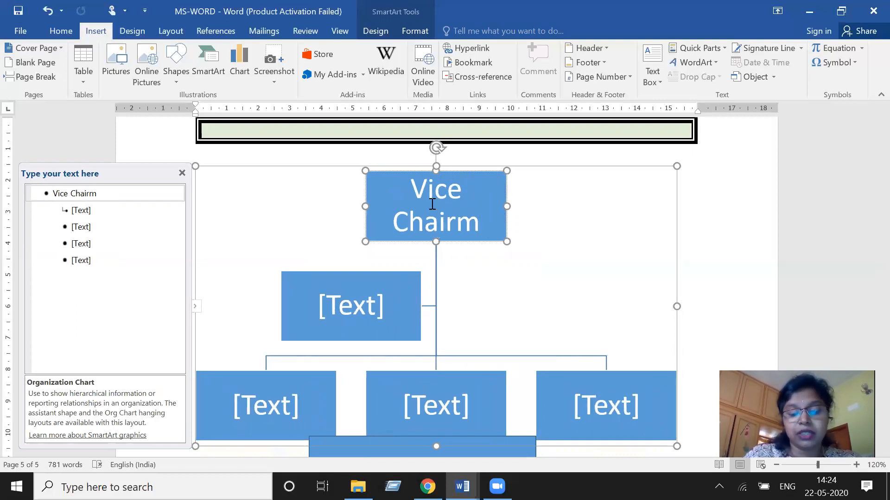
text(an)
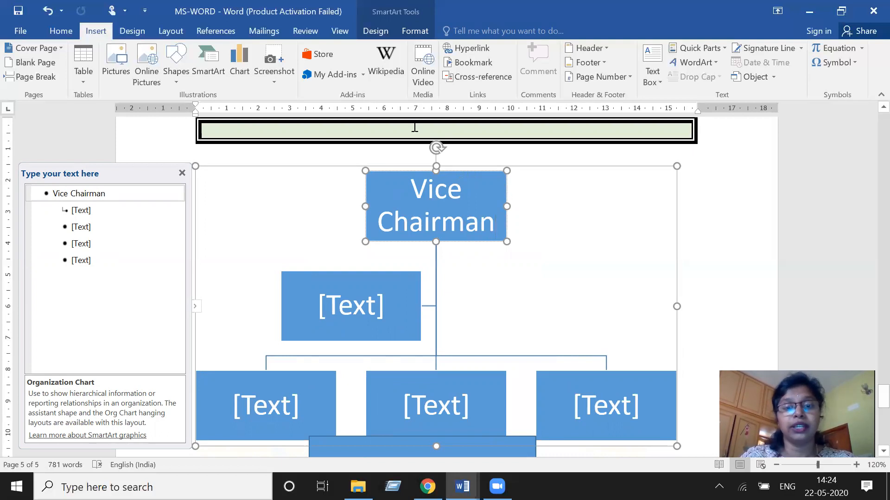
click(346, 330)
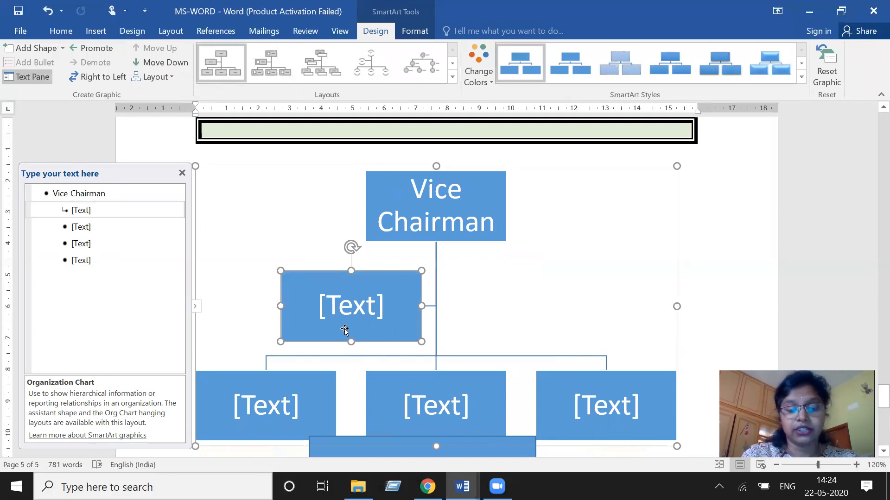
text(Directot)
key(BackSpace)
text(r)
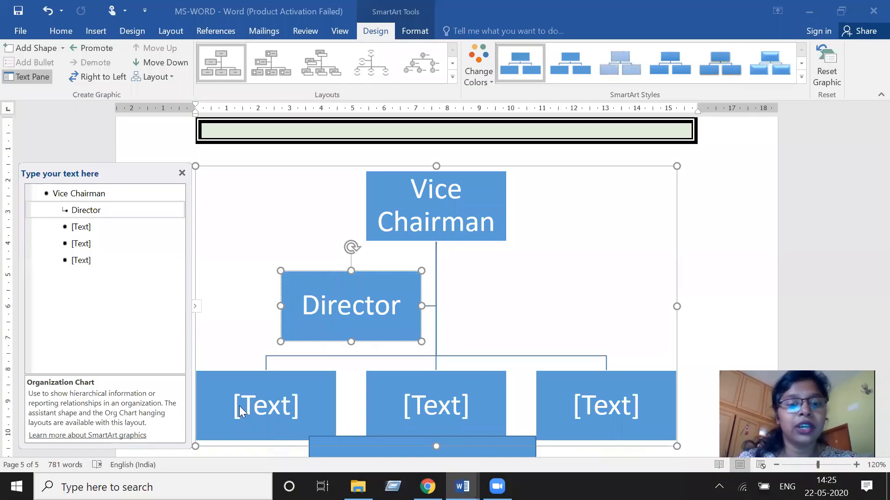
- Label the three lower boxes Finance Manager, Sales mgr and HR MGR
click(254, 408)
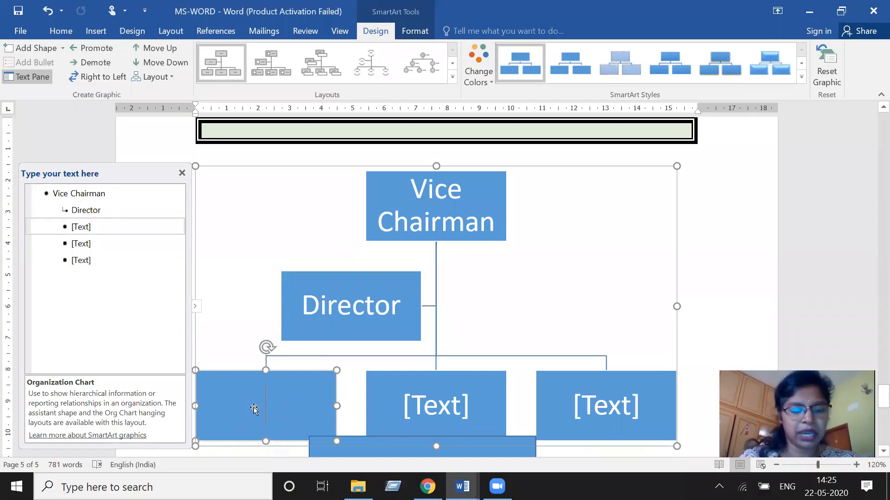
text(Fi)
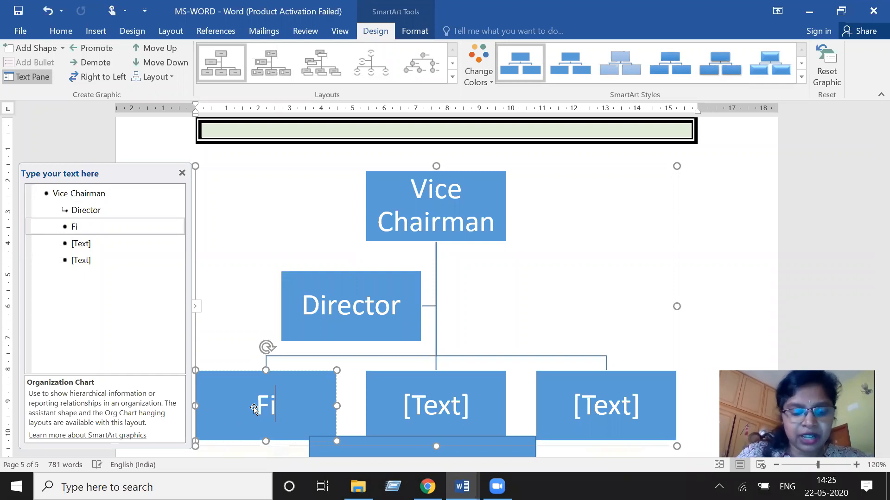
text(nance)
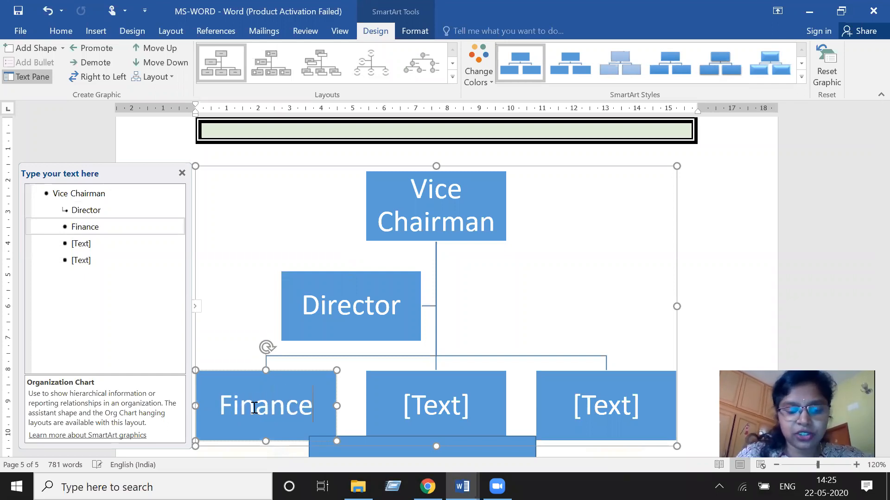
text( Manager)
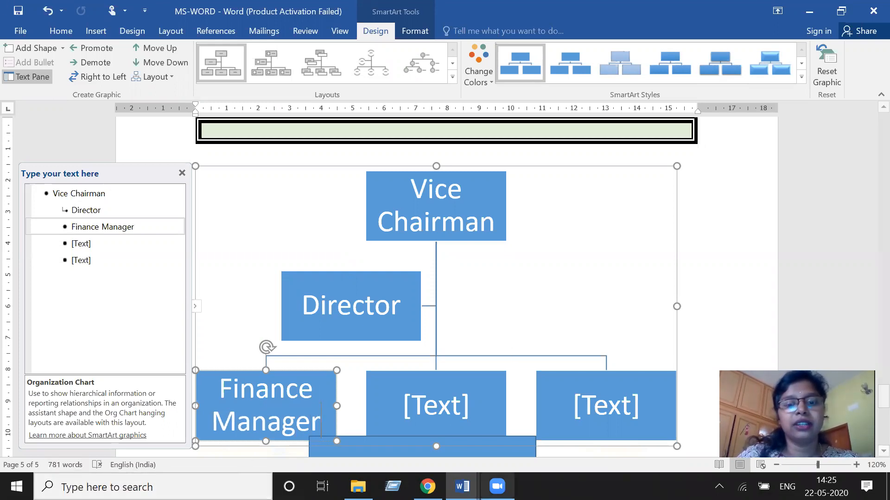
click(423, 401)
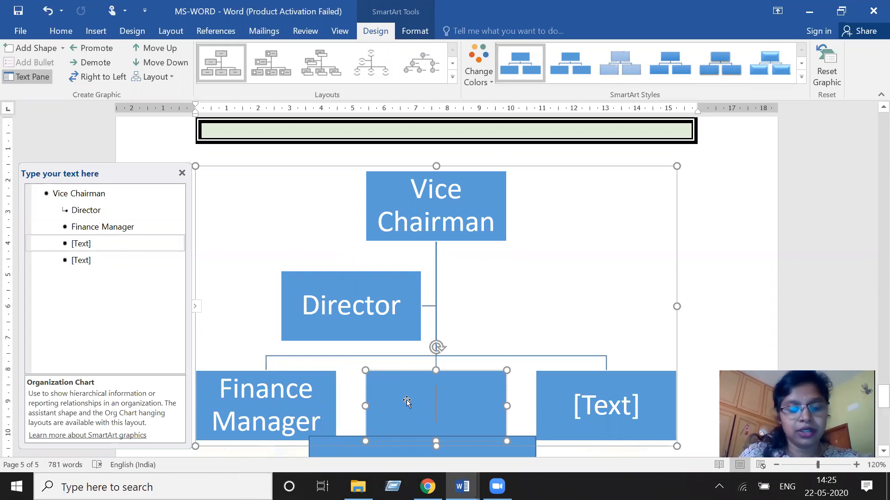
text(Sales)
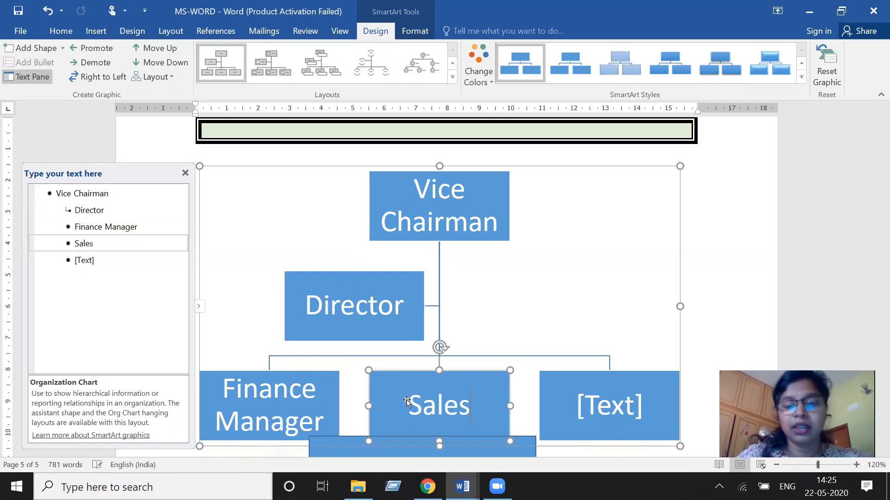
text( m)
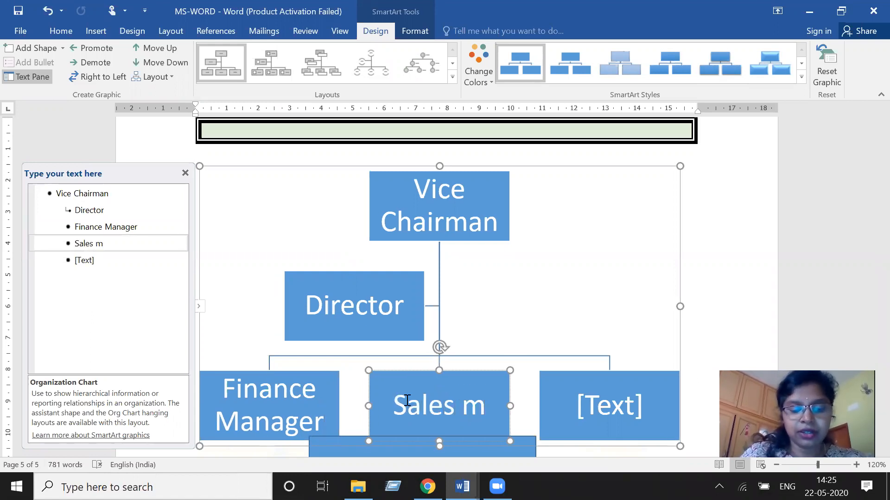
text(gr)
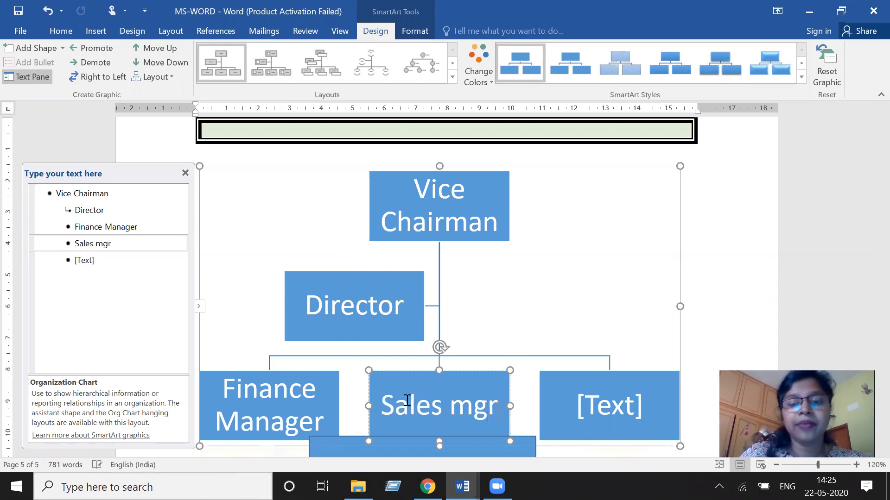
click(595, 397)
text(H)
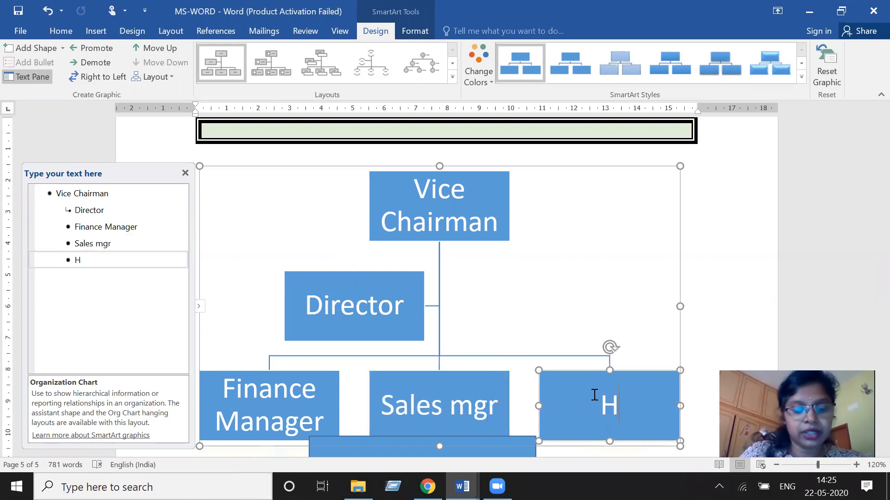
text(R MGR)
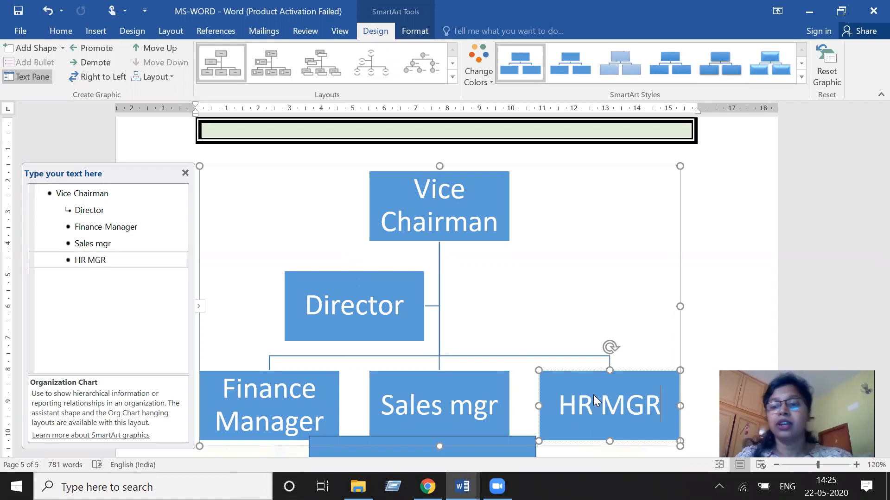
- Change the SmartArt chart's colors to the last Colorful scheme with green and yellow boxes
click(703, 372)
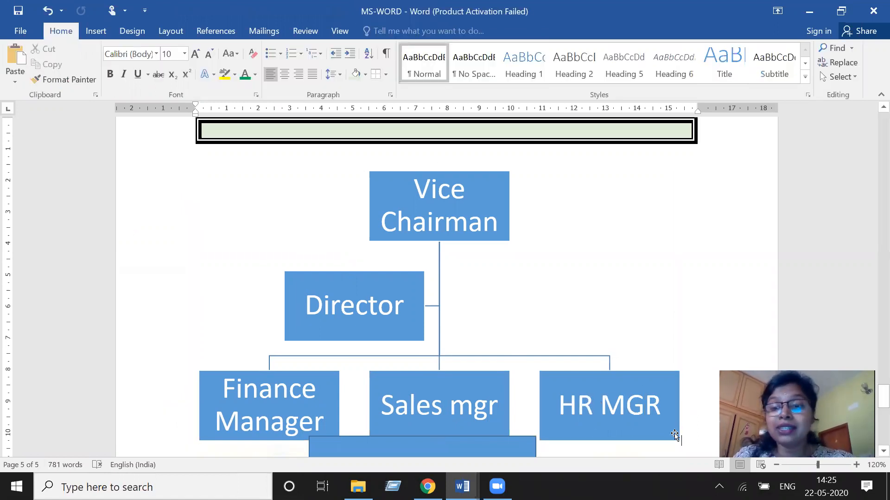
click(672, 432)
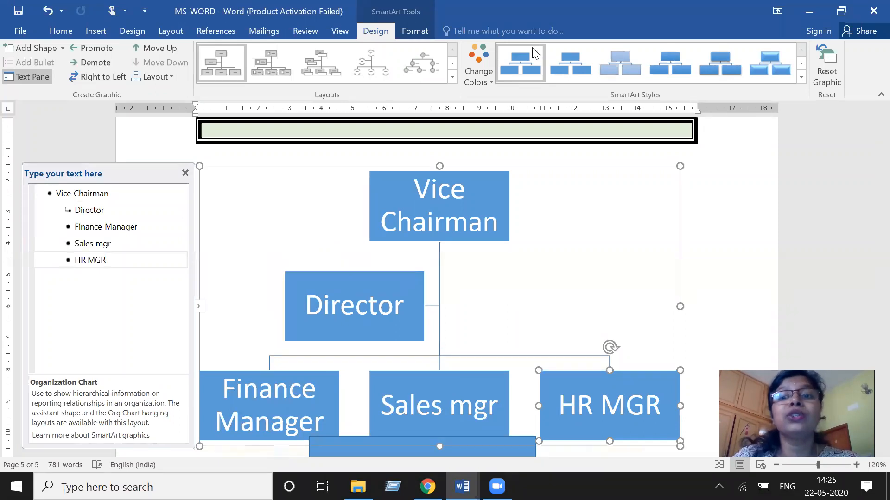
click(479, 67)
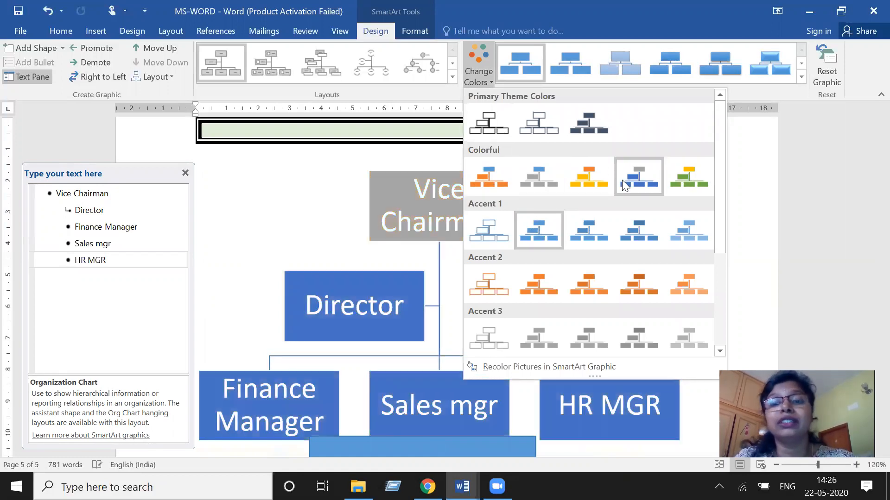
click(618, 180)
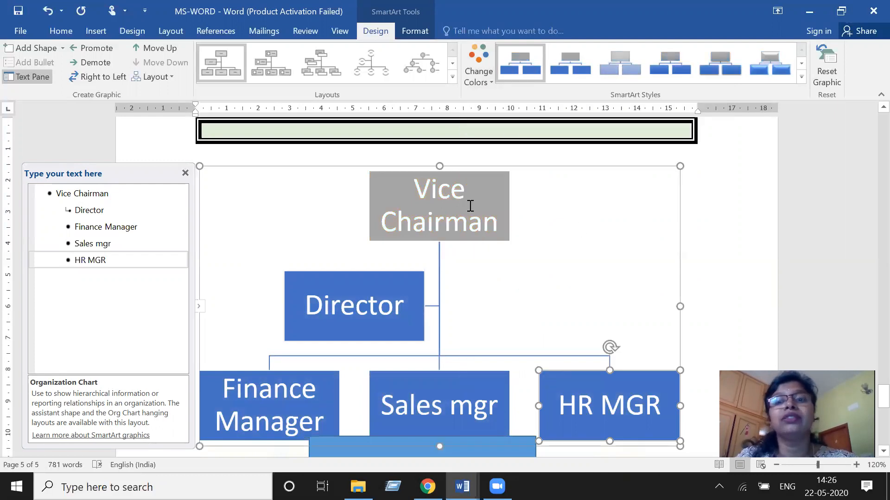
click(485, 47)
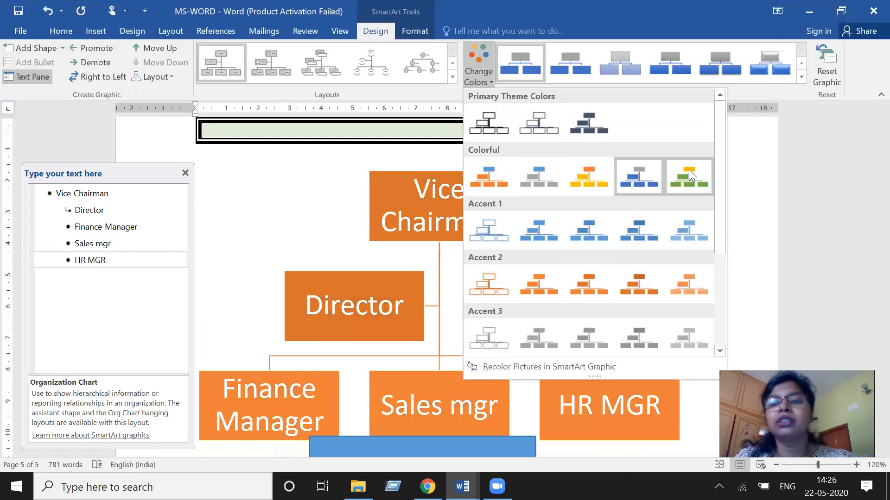
click(688, 170)
- Try to move the text rectangle below the thank-you picture, then undo the move
scroll(671, 204, down, 2)
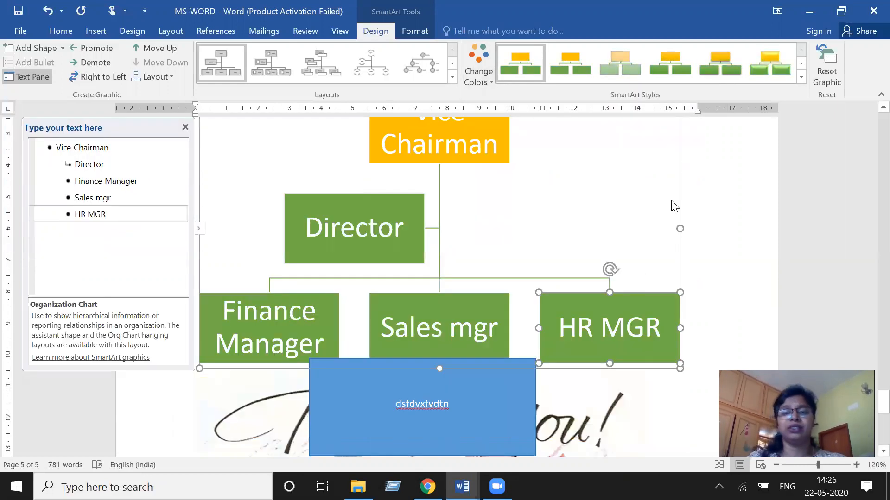
scroll(754, 264, down, 1)
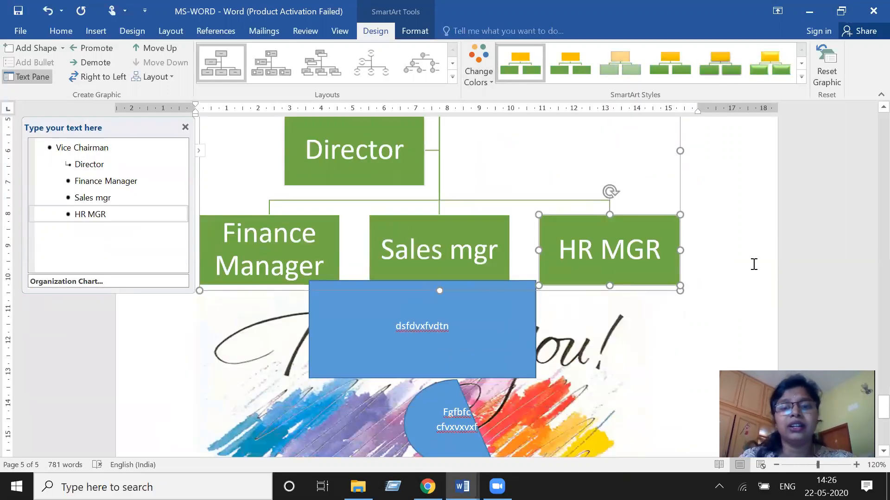
click(488, 340)
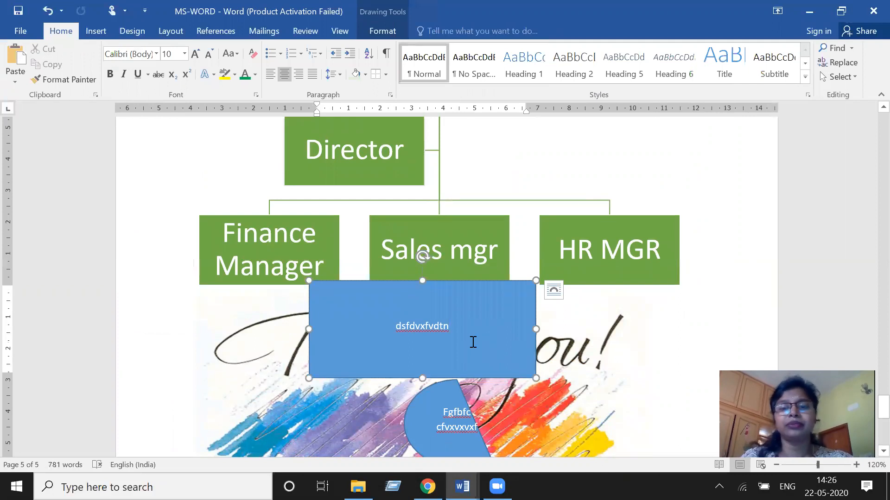
scroll(483, 315, down, 3)
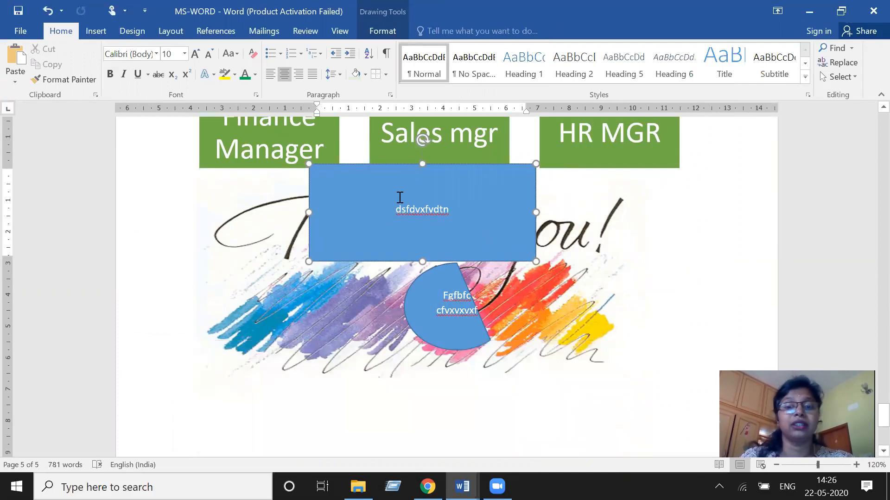
drag(373, 257, 362, 448)
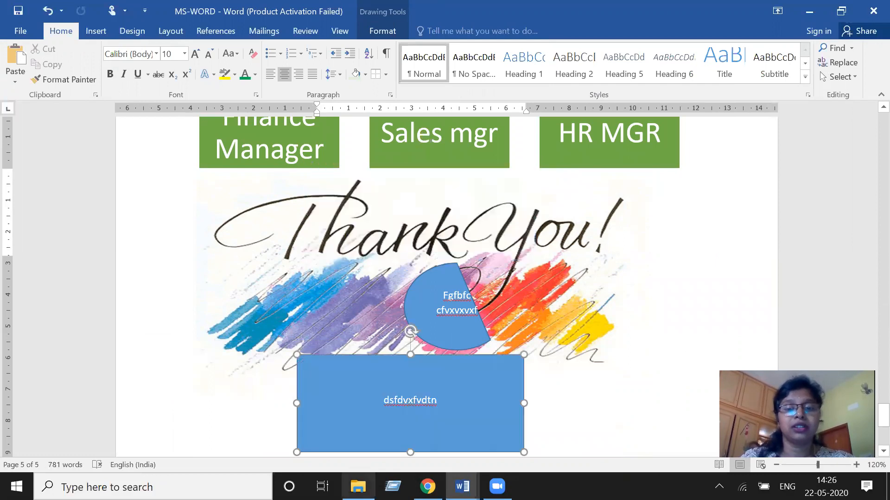
key(ctrl+z)
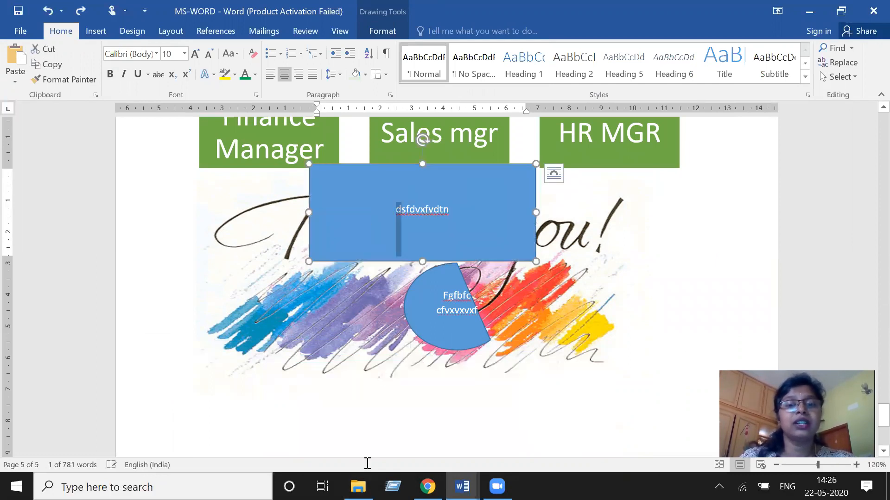
scroll(368, 463, down, 2)
click(306, 371)
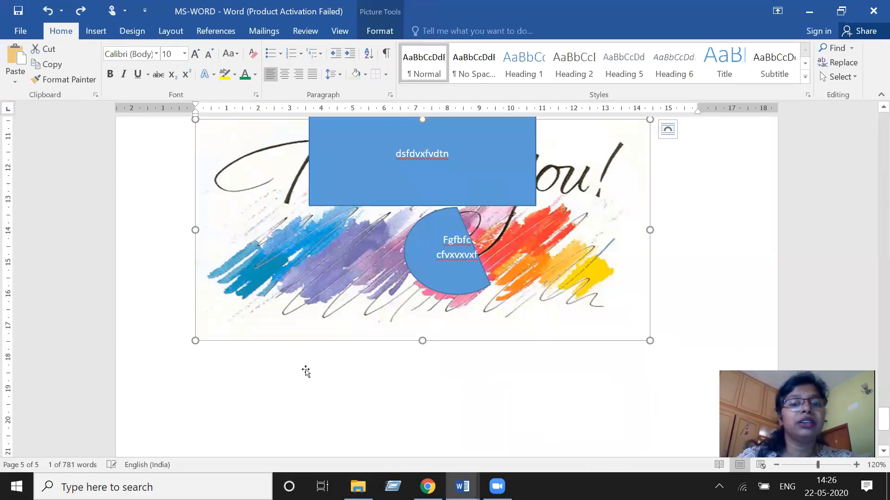
scroll(306, 371, up, 4)
click(155, 200)
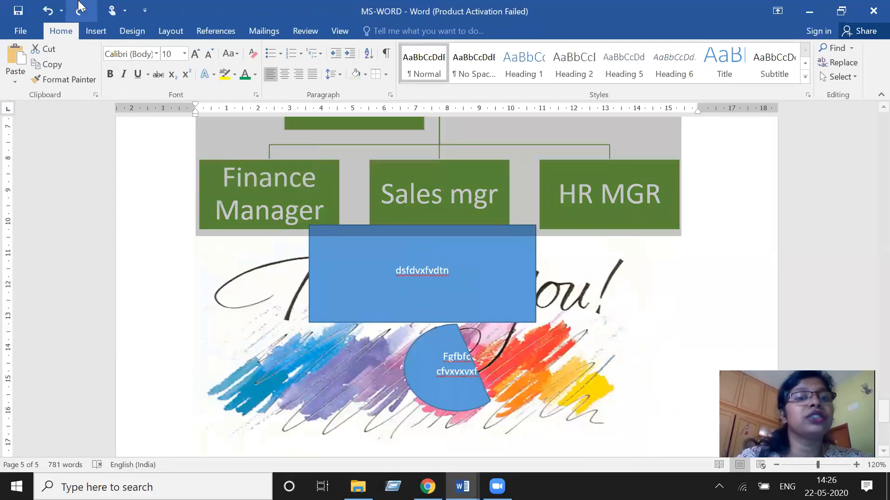
- Insert Accent Bar 2 page numbers at the bottom of the page
click(94, 30)
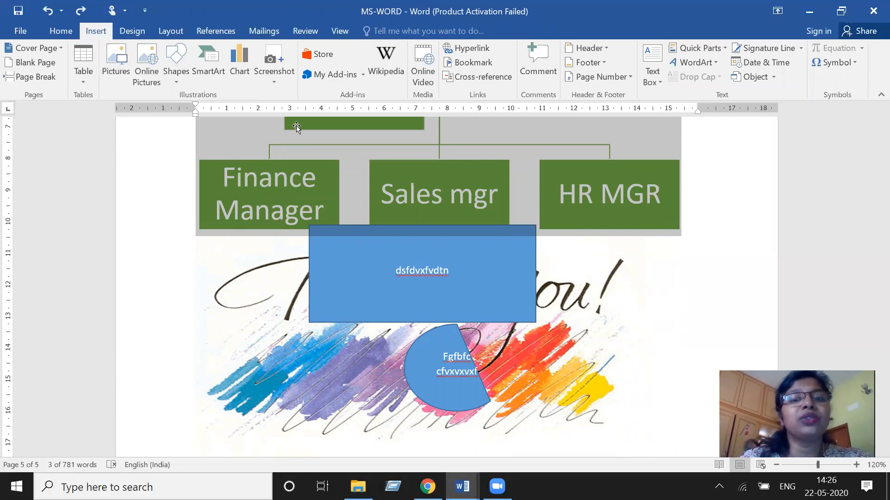
click(274, 70)
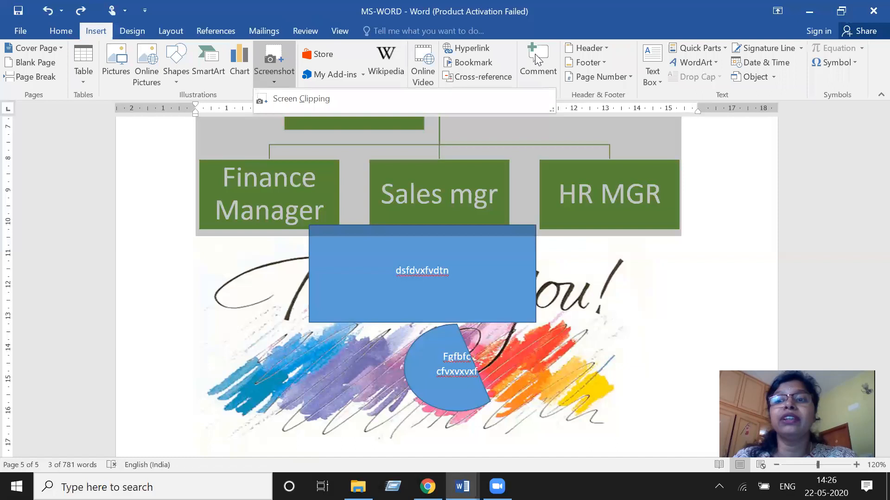
click(601, 76)
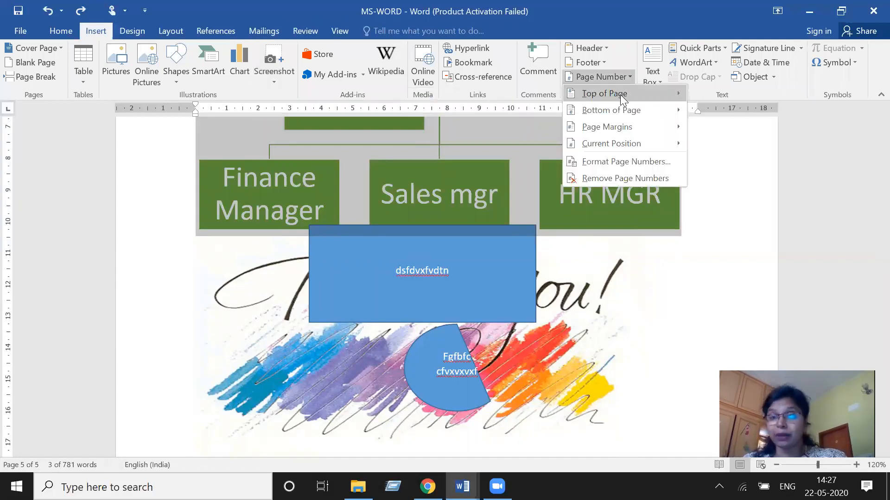
mouse_move(622, 98)
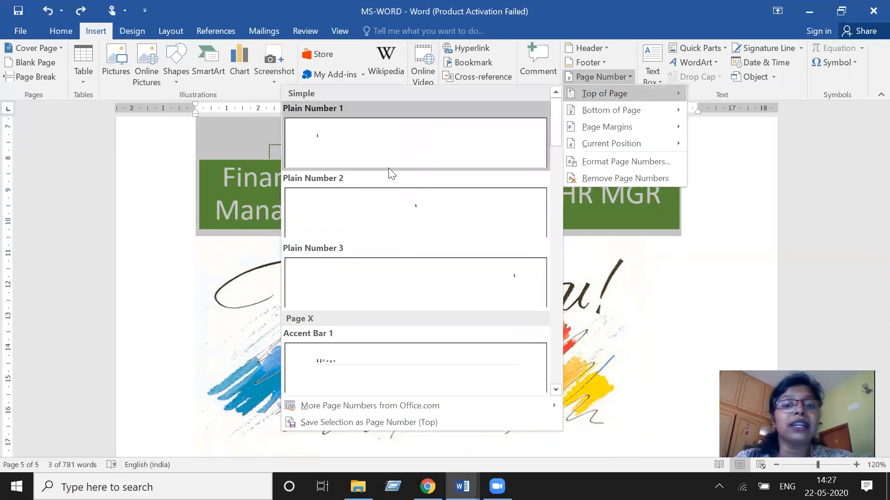
scroll(378, 204, down, 5)
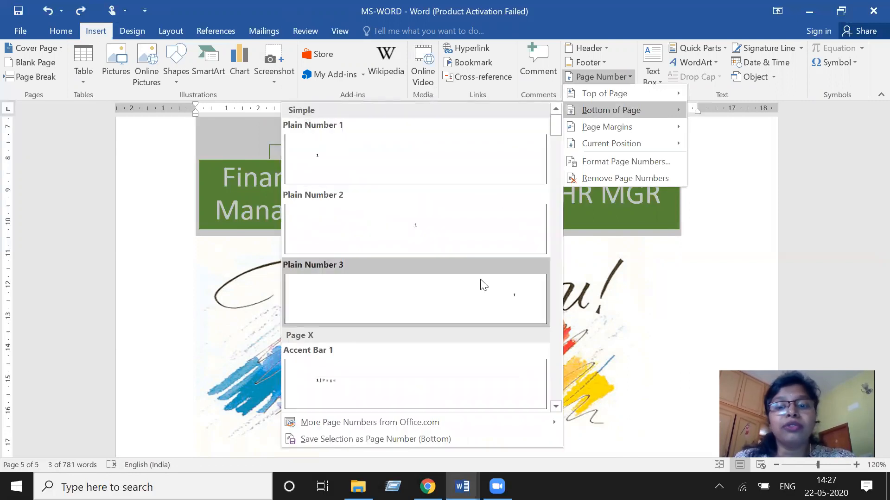
scroll(480, 307, down, 3)
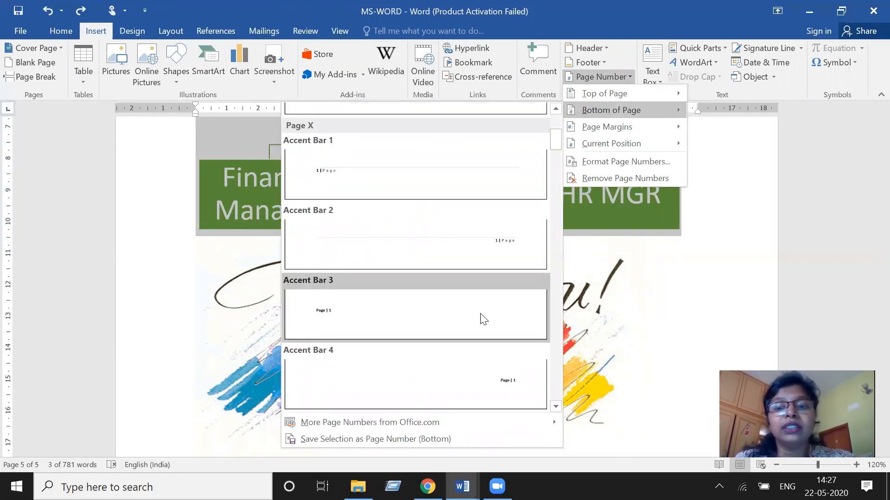
click(488, 254)
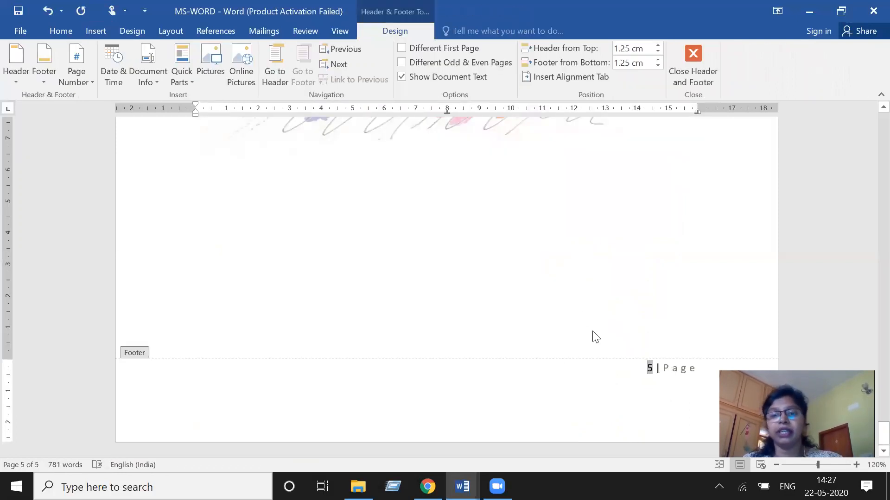
- Leave the footer and scroll through the document to check the page numbers on the pages
double_click(581, 314)
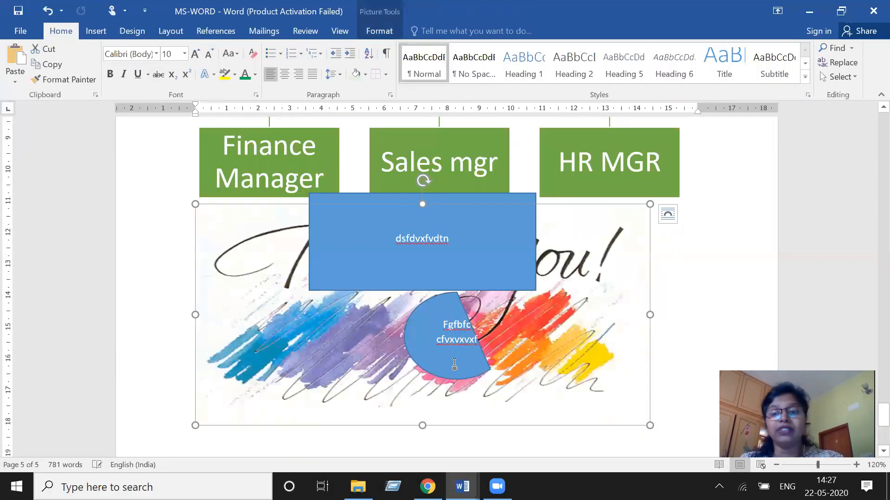
scroll(844, 357, down, 5)
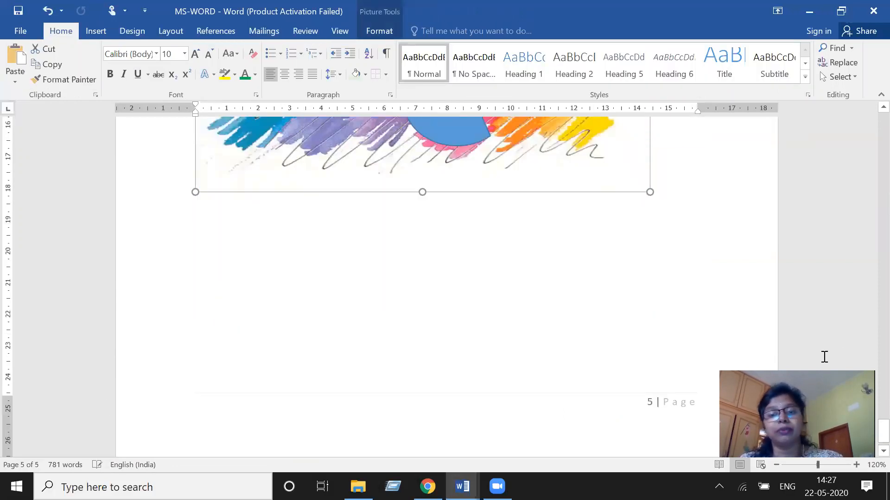
scroll(824, 357, down, 1)
scroll(532, 396, up, 10)
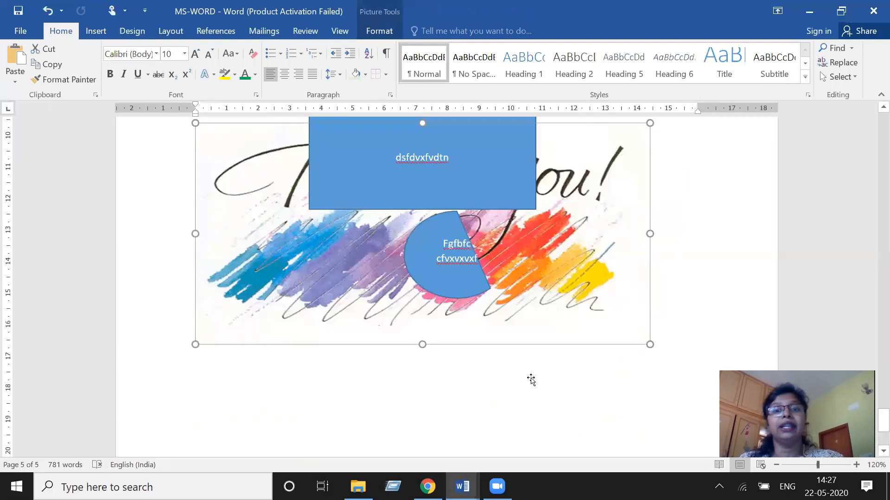
scroll(508, 340, up, 10)
scroll(330, 399, down, 4)
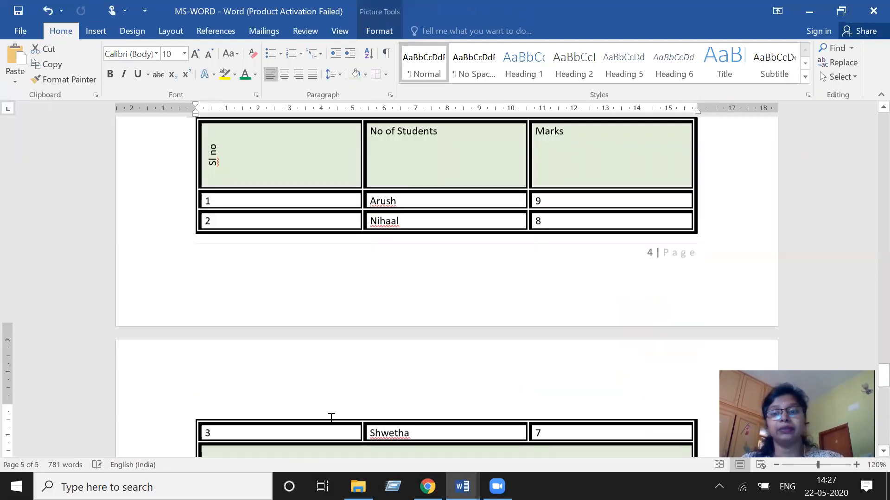
scroll(491, 384, up, 5)
scroll(491, 384, down, 10)
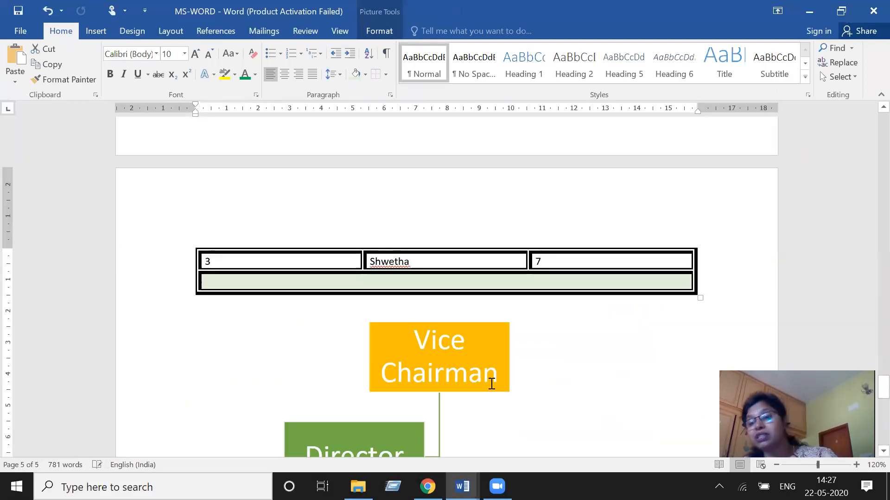
scroll(490, 384, down, 15)
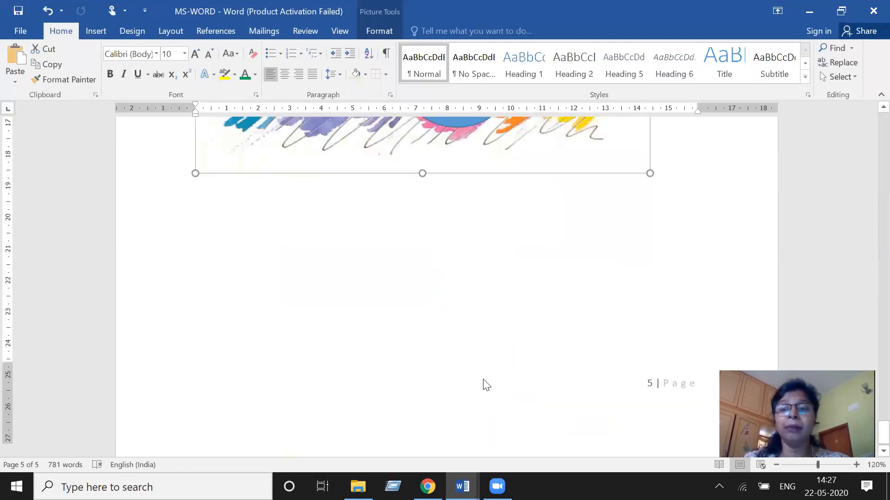
- Open the footer and type the author's name in front of the page number
double_click(397, 408)
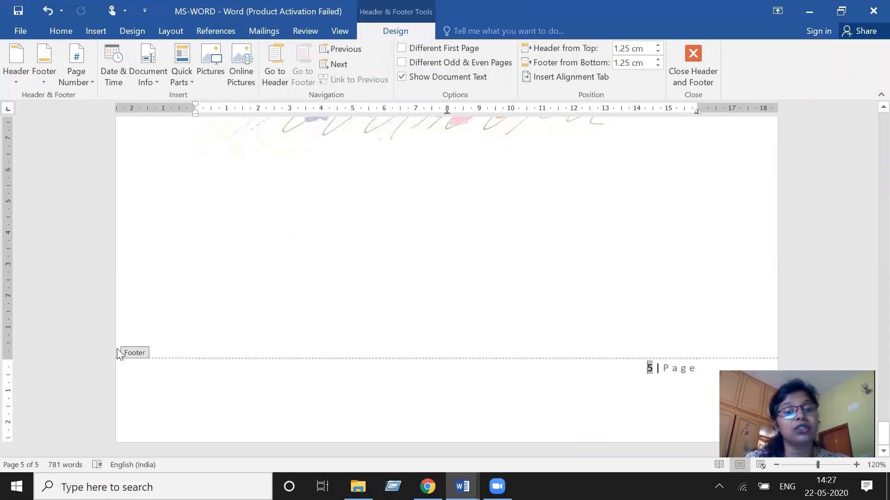
click(182, 382)
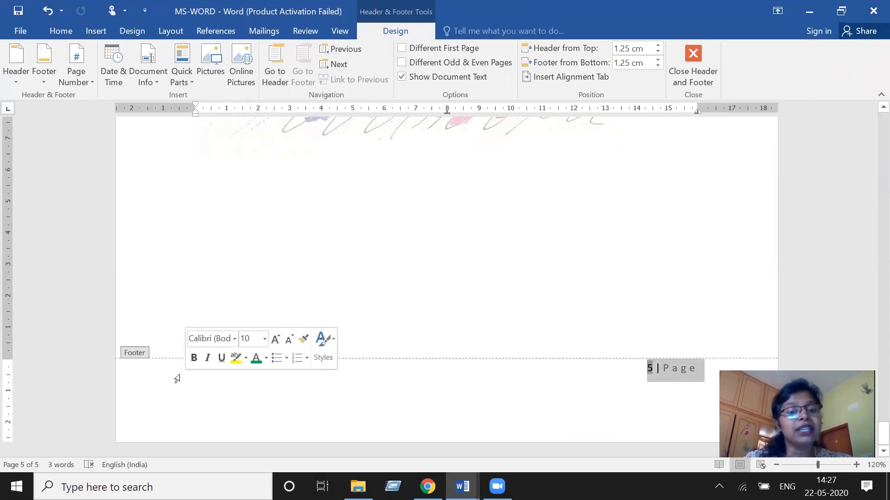
click(224, 376)
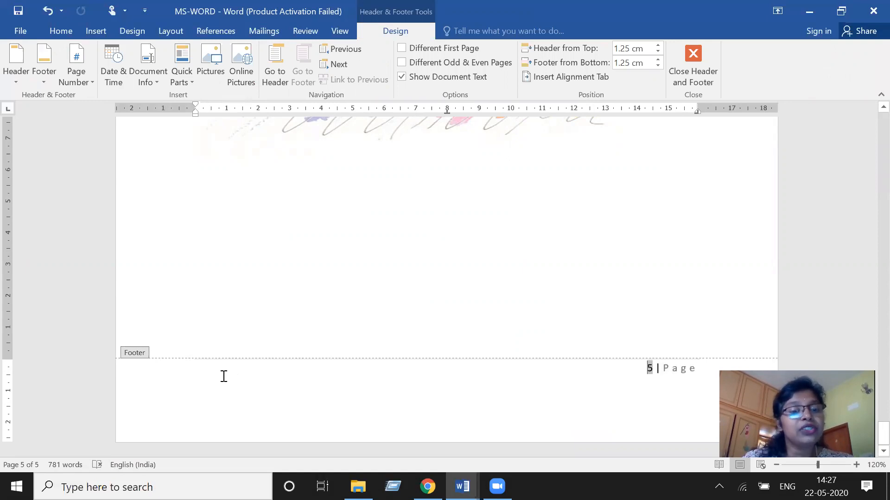
double_click(224, 376)
double_click(224, 376)
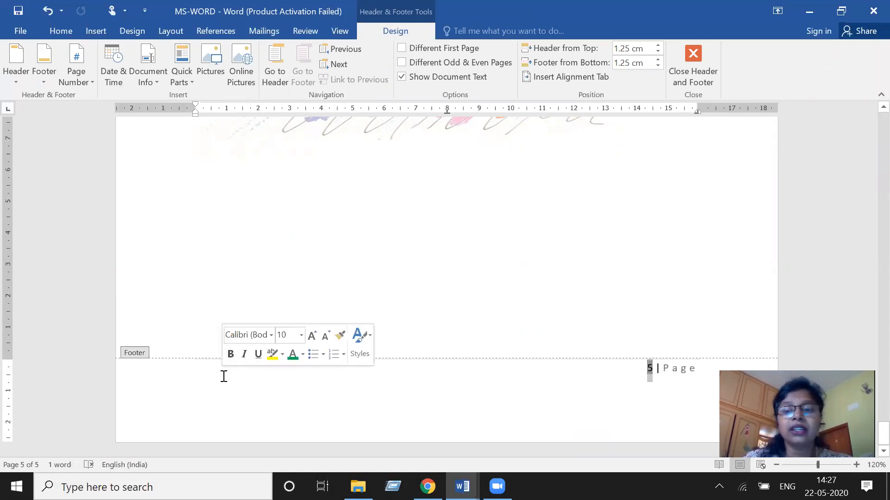
click(224, 376)
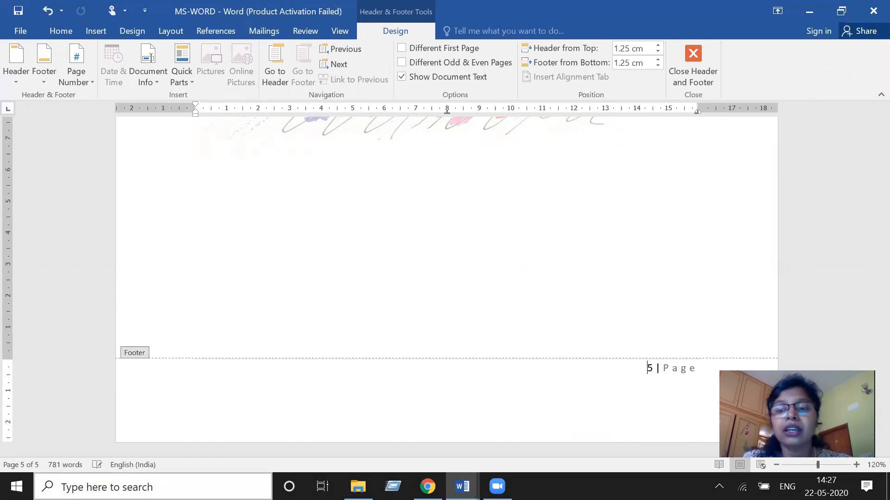
text(Dr)
text(. SW)
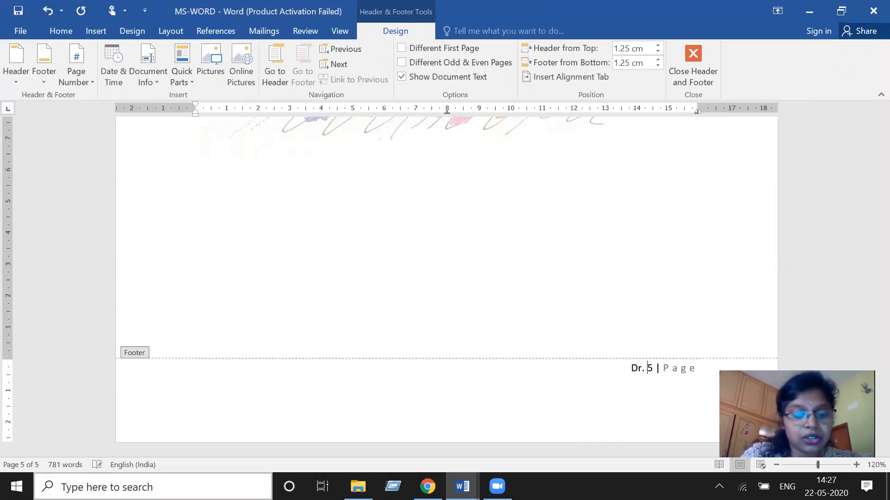
text(APNA)
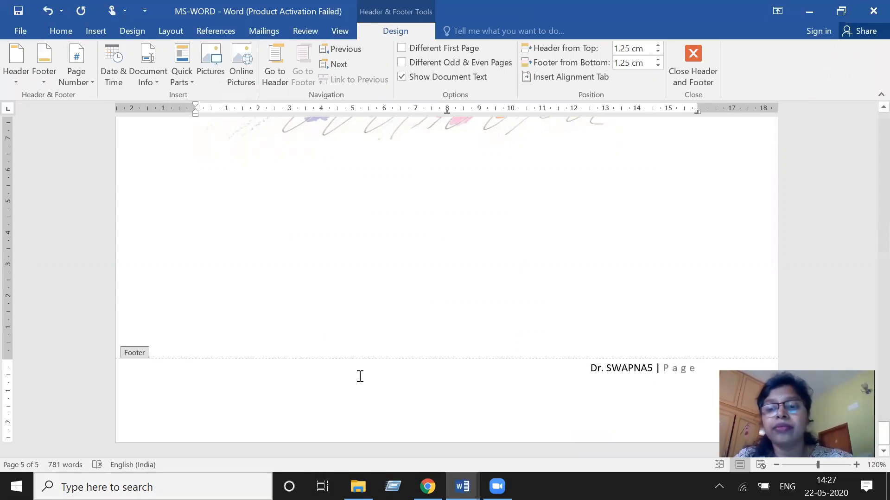
- Left-align the footer text with the author's name and page number
drag(592, 366, 648, 379)
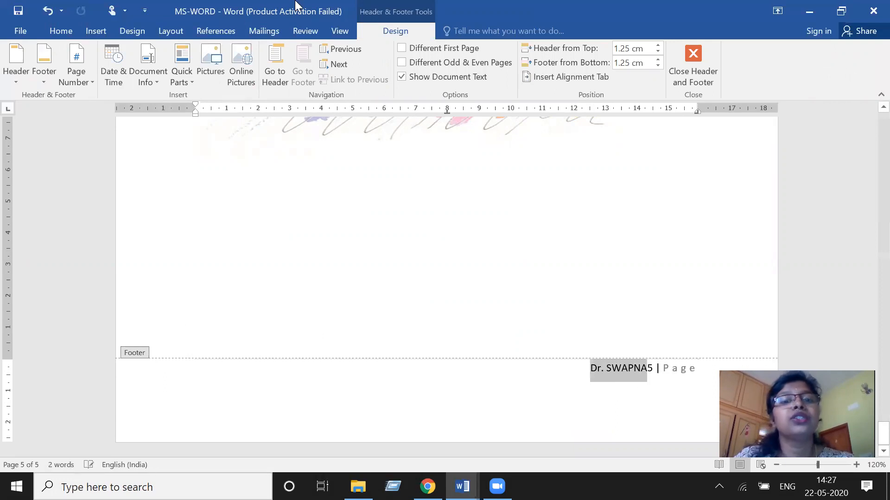
click(51, 31)
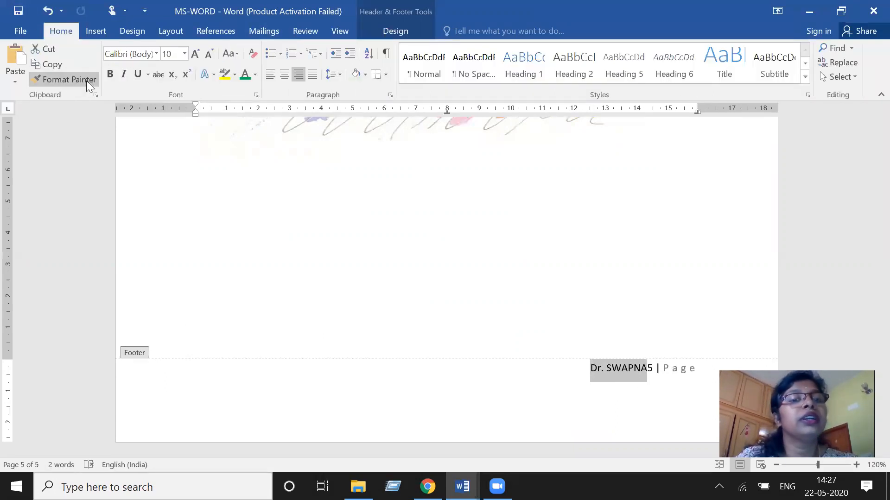
key(ctrl+l)
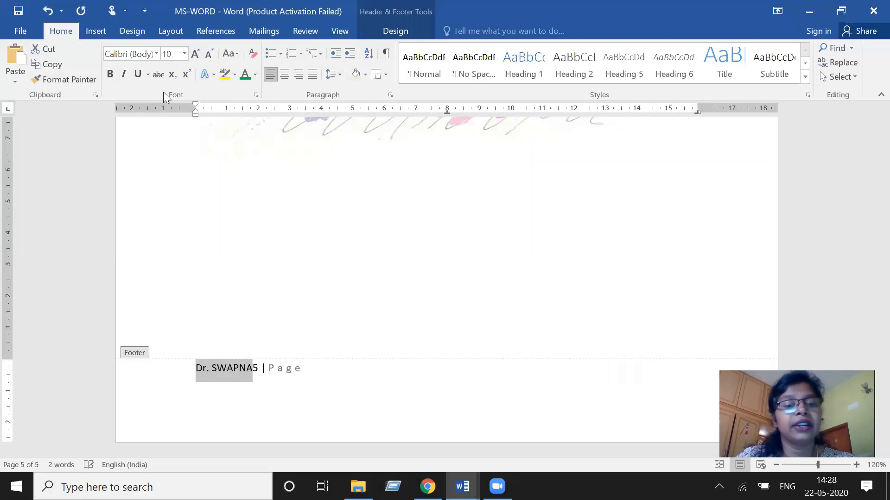
- Leave the footer and scroll up through the pages to check the footer on each page
click(312, 399)
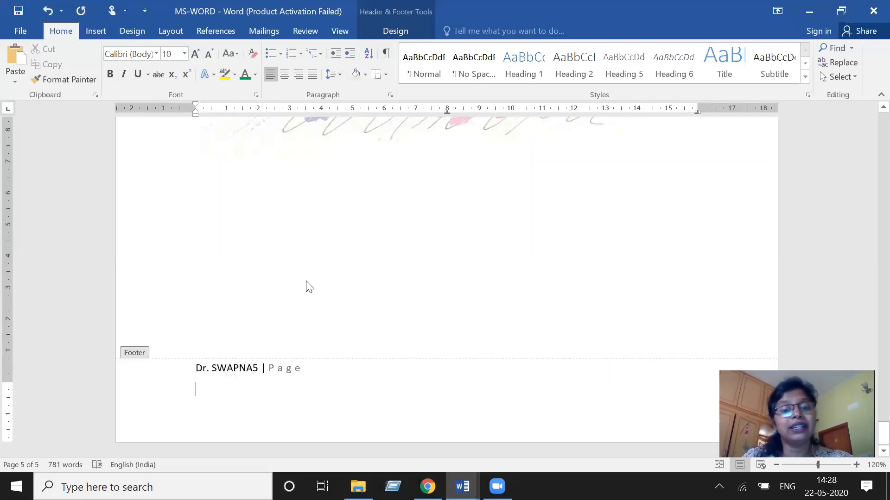
double_click(306, 286)
click(239, 243)
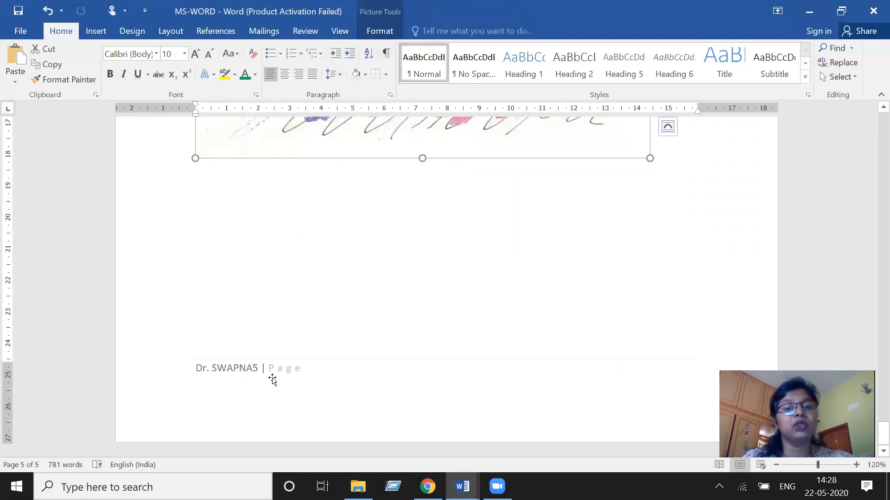
scroll(274, 370, up, 10)
scroll(275, 372, up, 5)
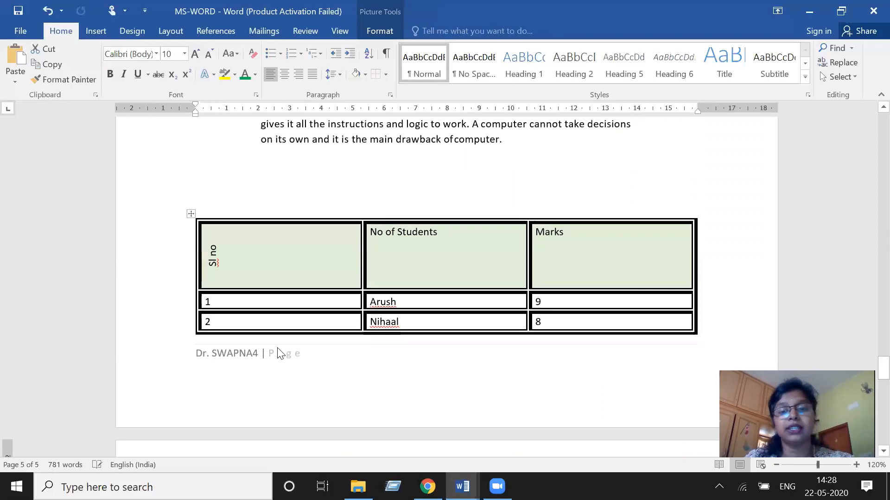
click(196, 355)
click(237, 362)
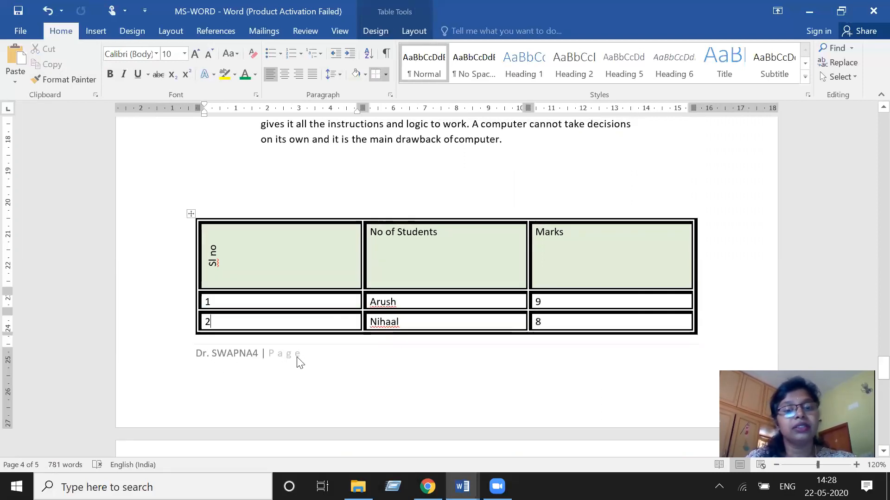
scroll(300, 380, up, 15)
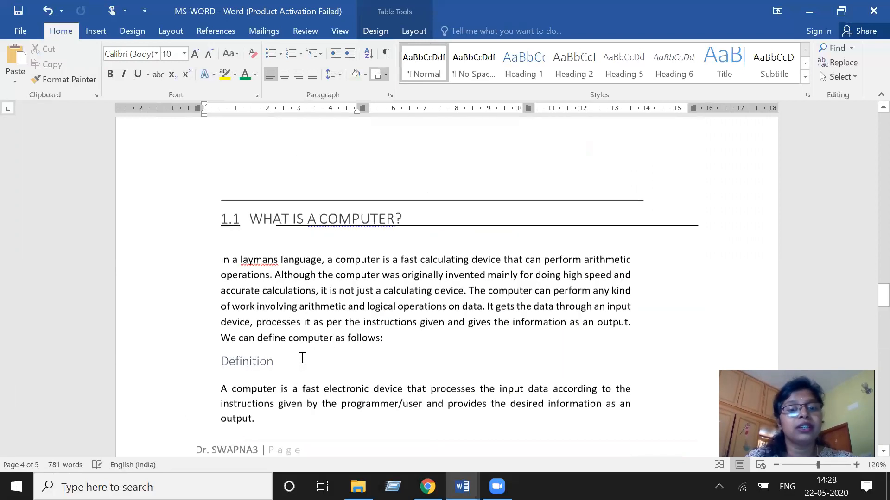
scroll(302, 357, down, 3)
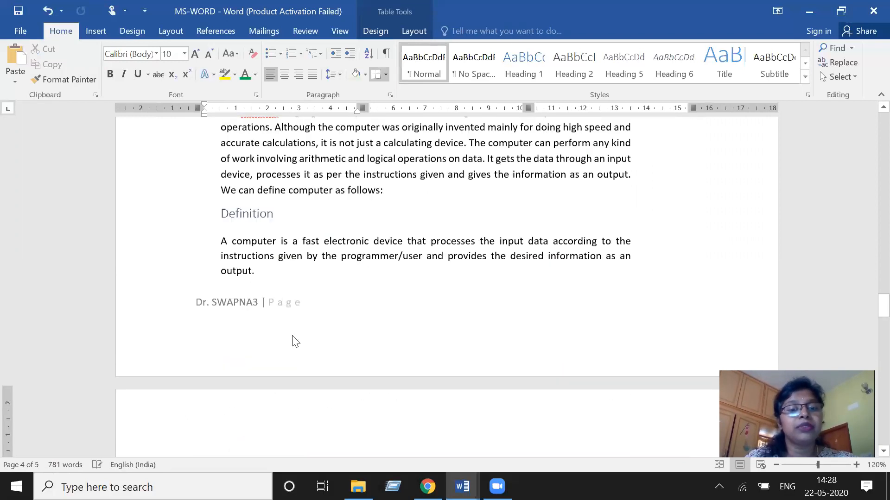
click(235, 305)
scroll(250, 313, up, 10)
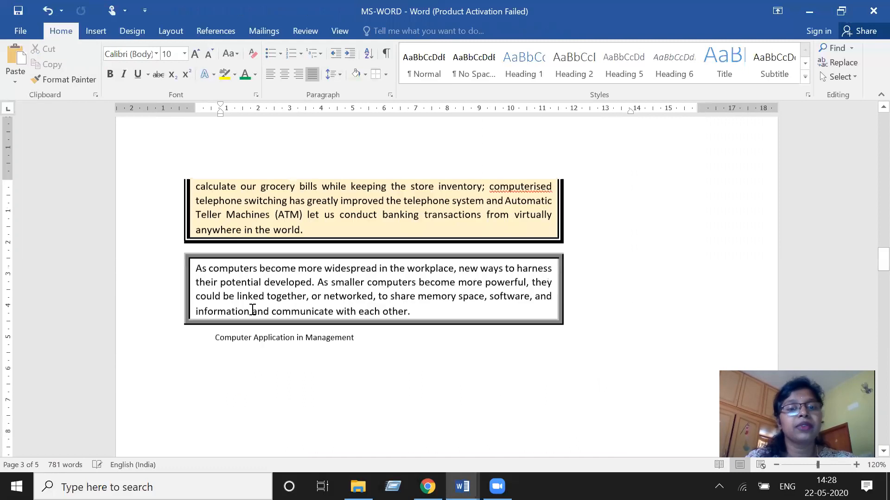
scroll(253, 310, up, 8)
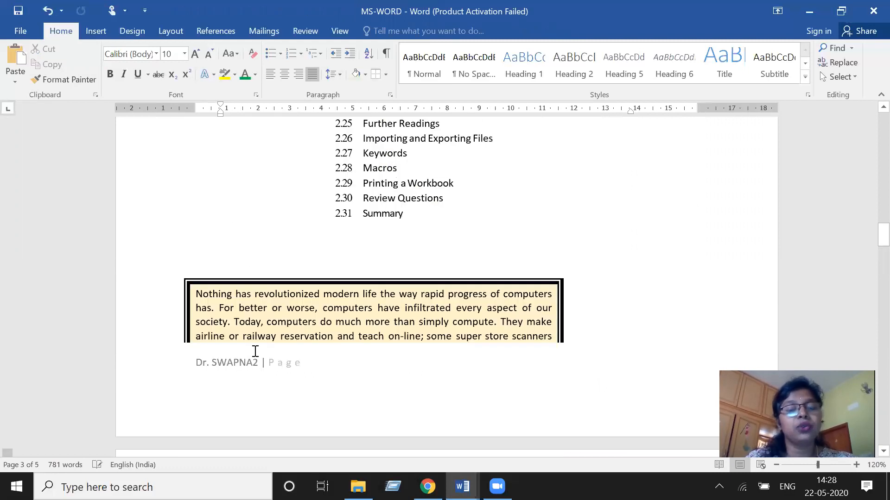
scroll(255, 349, up, 10)
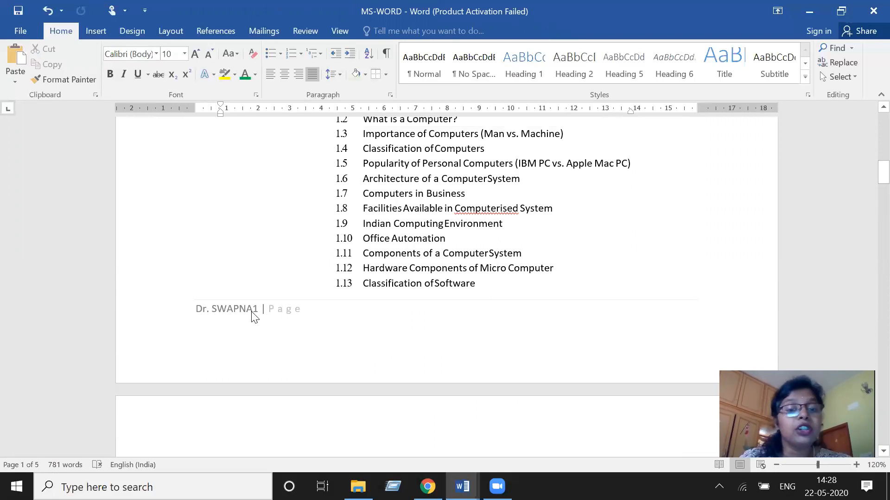
- Open the header on the first page and type "Introduction to MS word" as the header text
click(253, 318)
double_click(254, 316)
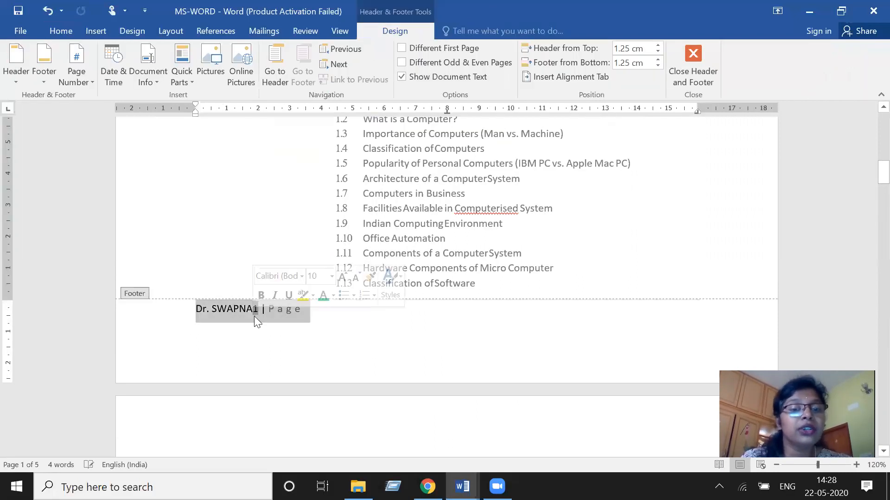
scroll(260, 343, down, 6)
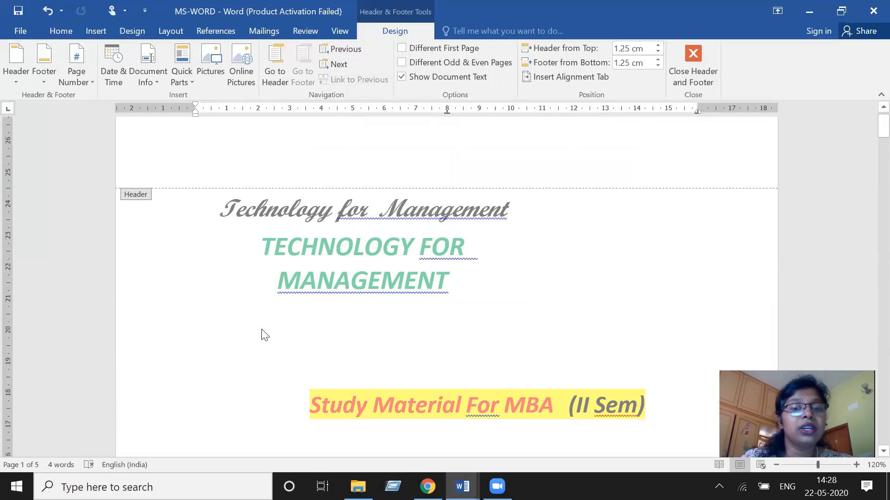
click(273, 147)
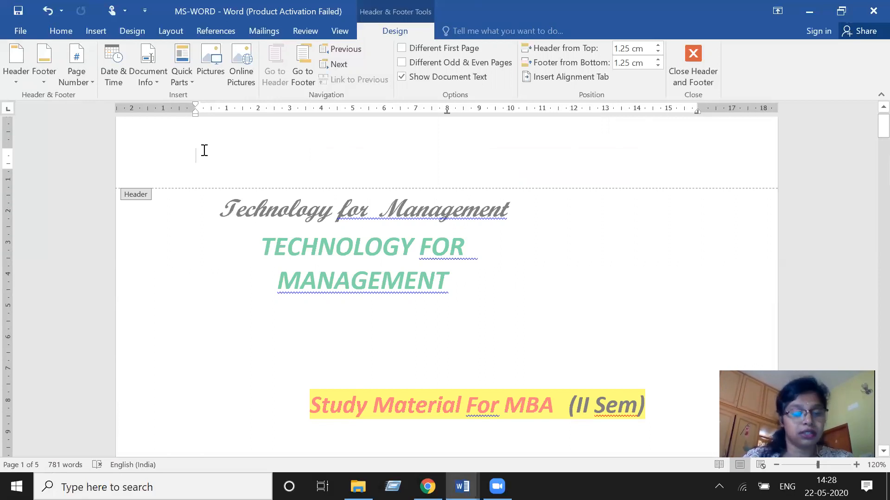
text(I)
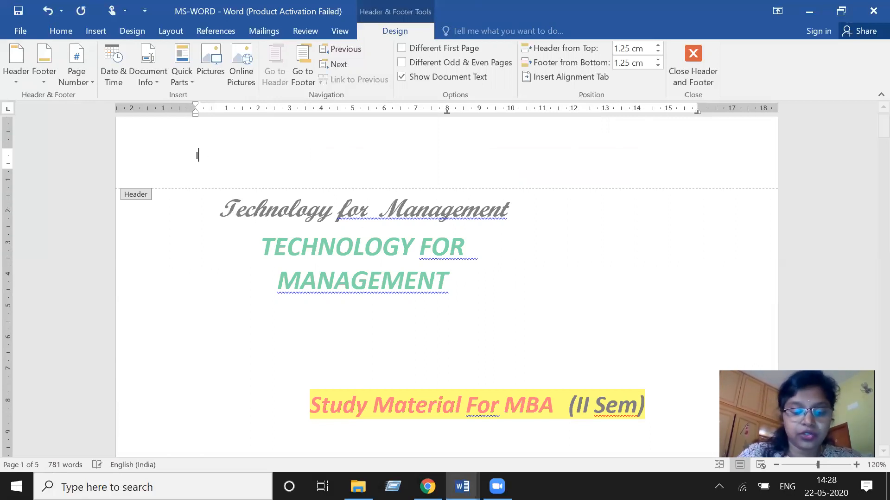
text(ntrod)
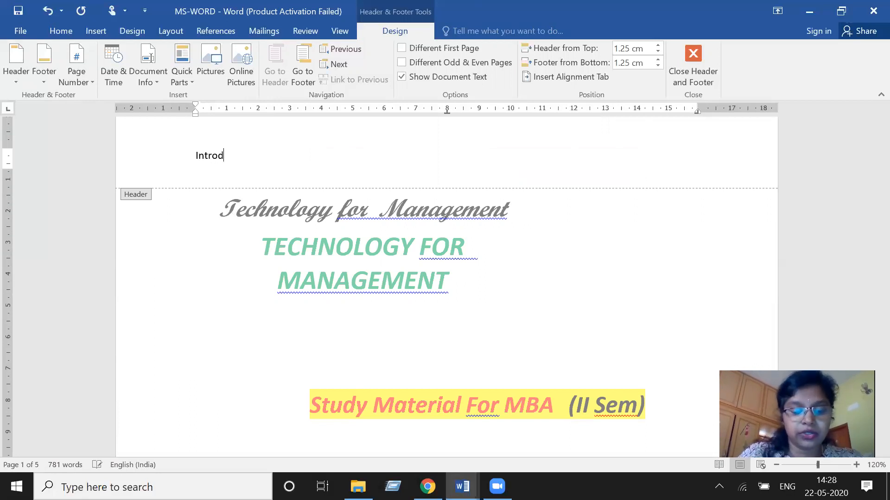
text(uction to MS word)
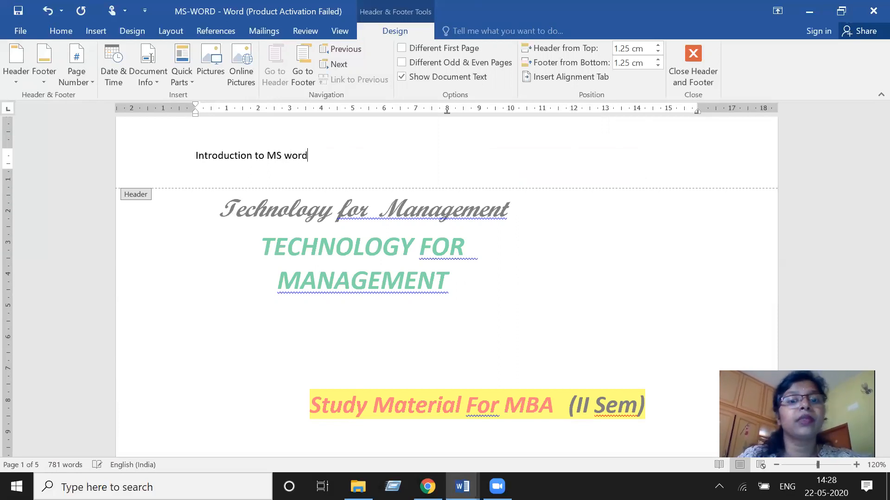
- Leave the header and scroll through the pages to check the header text on each page
double_click(180, 273)
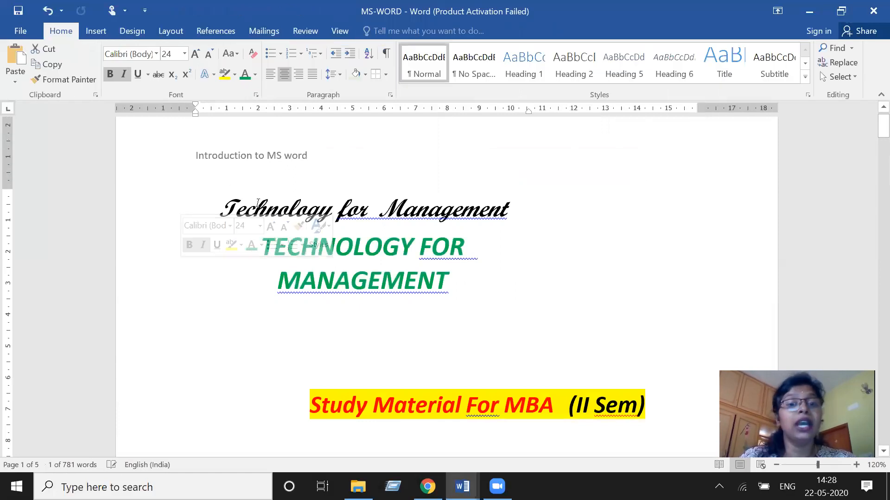
scroll(285, 269, down, 12)
scroll(287, 273, down, 5)
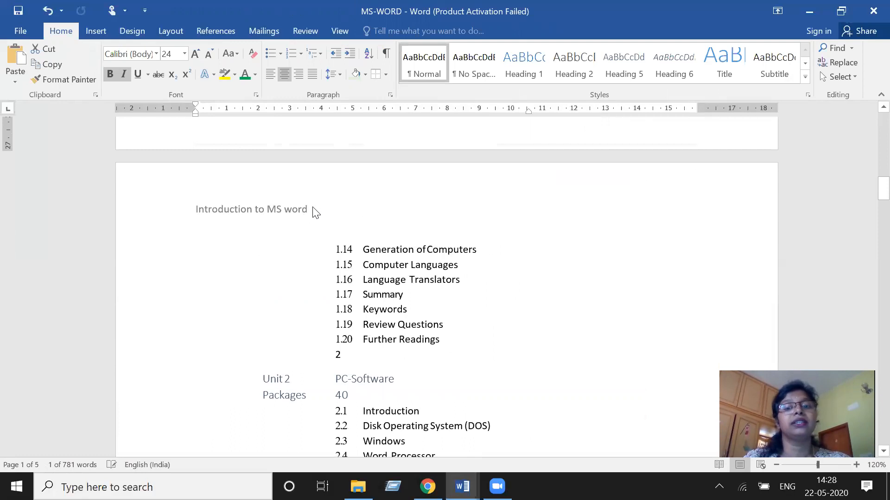
click(250, 214)
scroll(284, 234, down, 3)
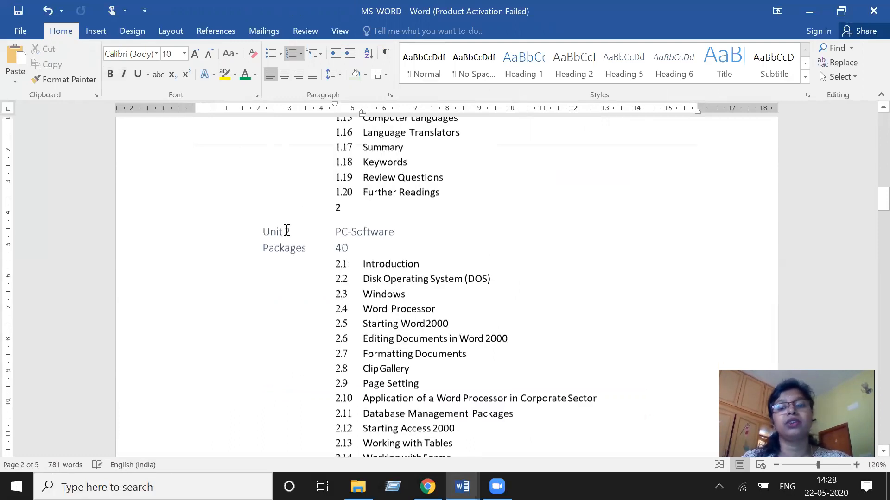
scroll(287, 230, down, 9)
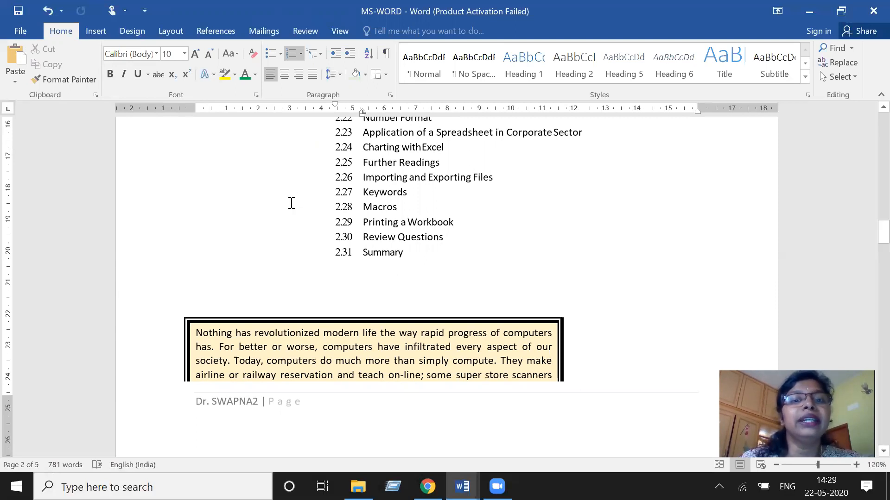
- Insert a comment on the word "Generation" in item 1.14 with the text "yegywgadiygKWYasz"
click(89, 30)
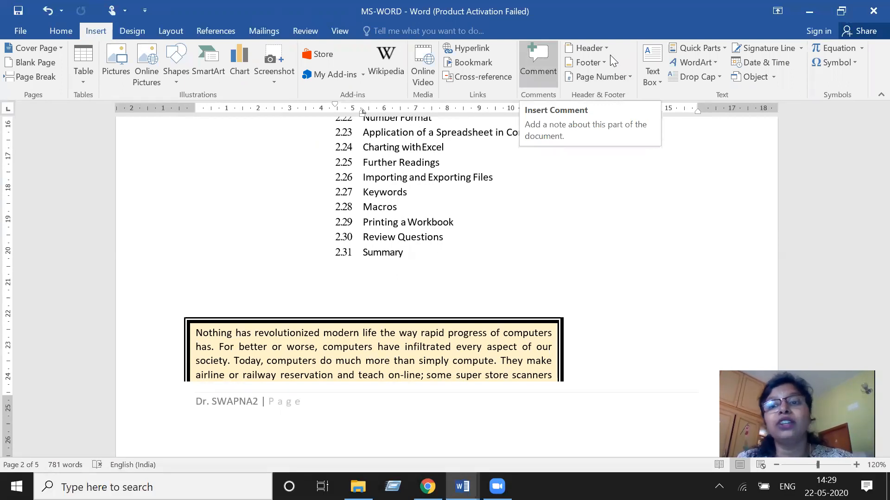
click(538, 65)
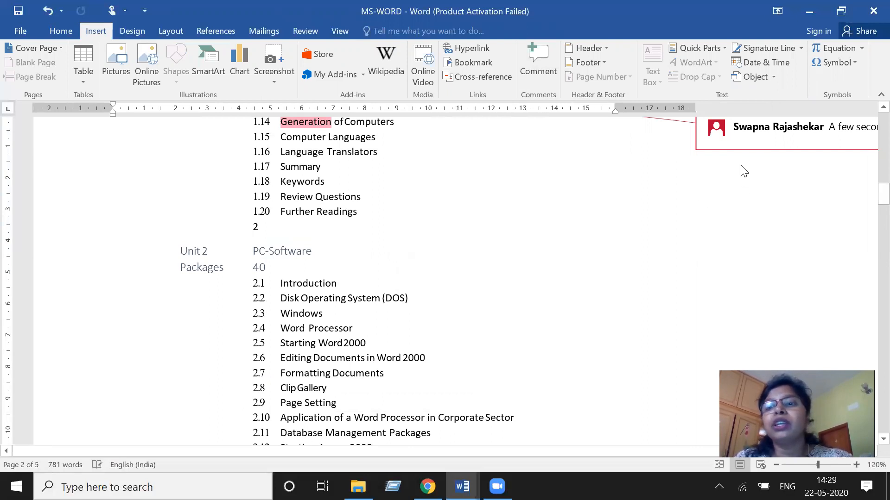
text(yegywgadiygKWYasz)
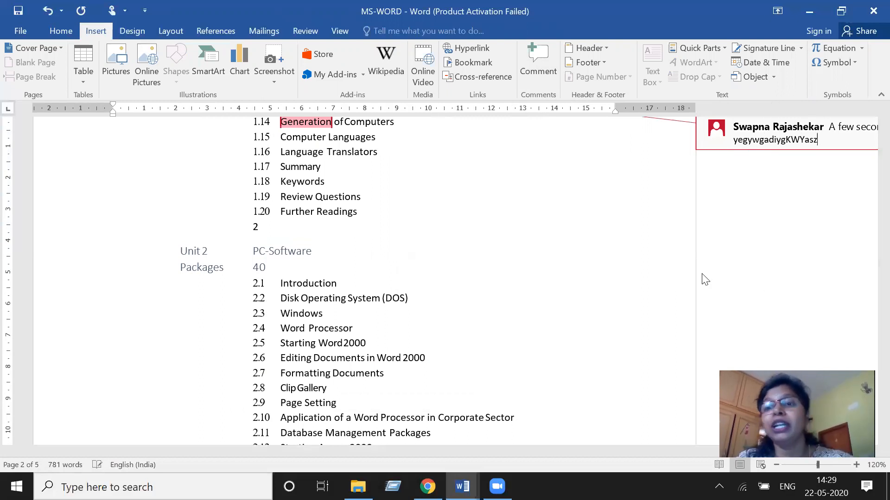
click(659, 248)
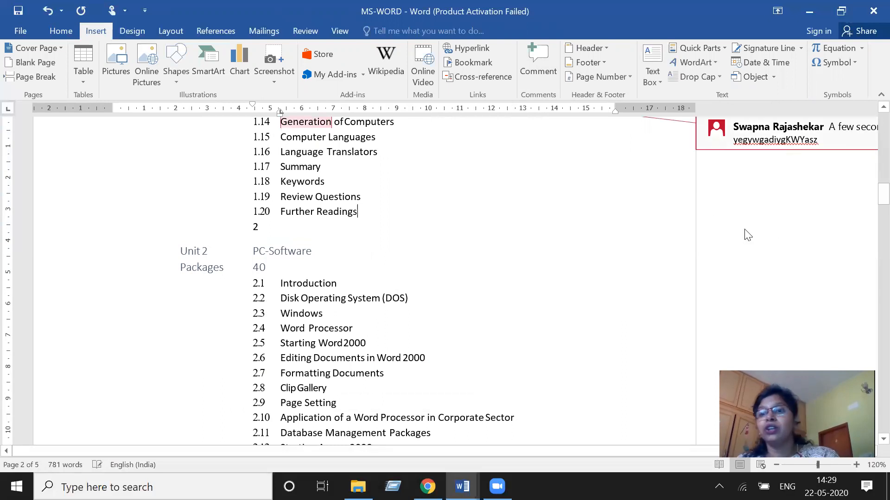
click(796, 137)
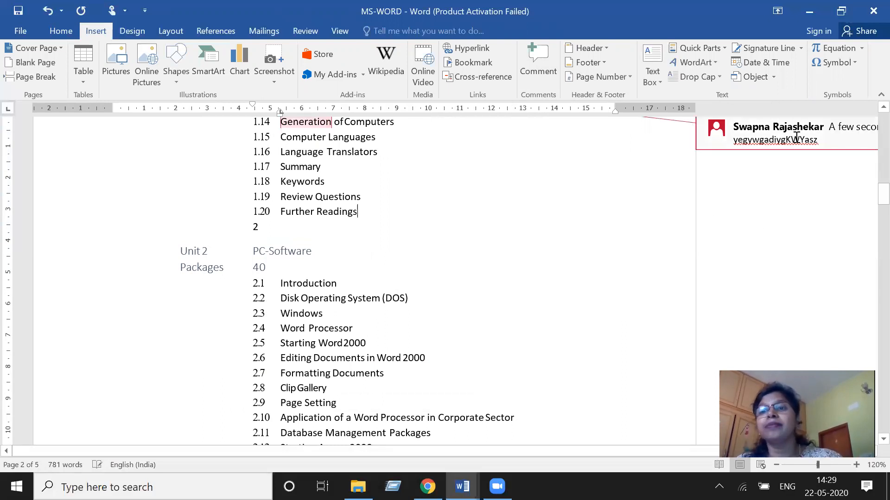
click(817, 204)
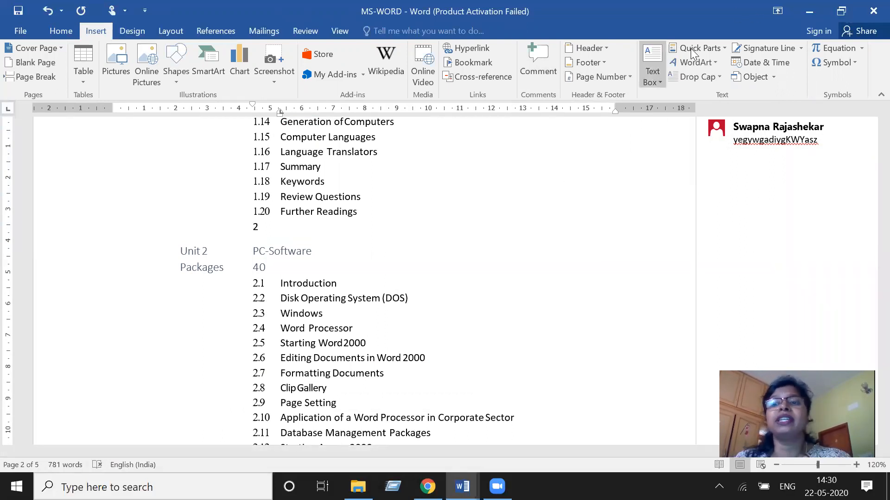
scroll(569, 230, down, 10)
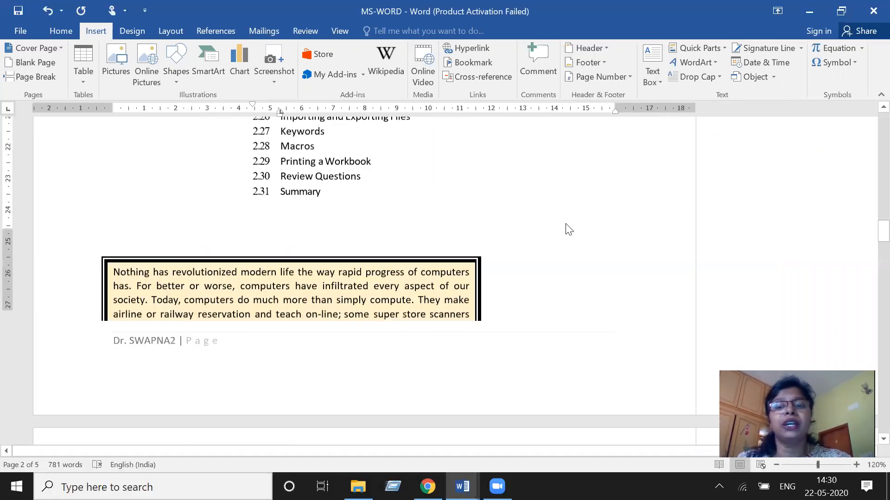
scroll(569, 230, down, 15)
scroll(568, 224, down, 10)
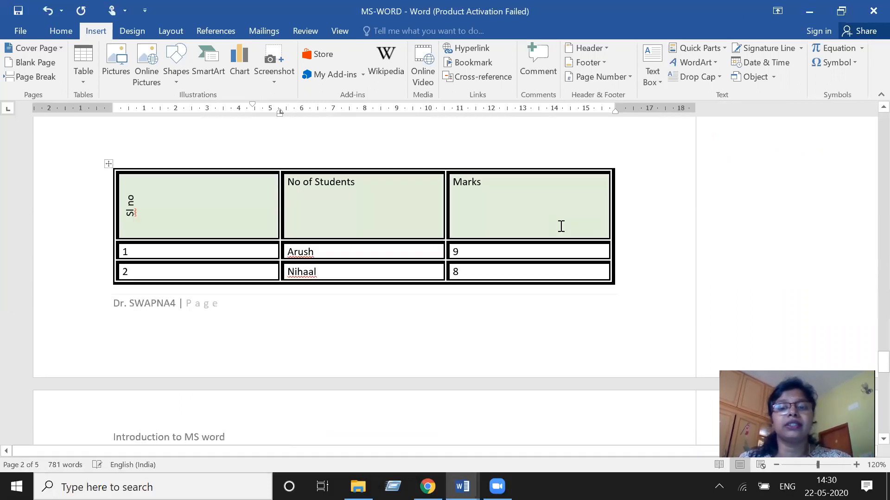
scroll(560, 226, up, 10)
click(458, 291)
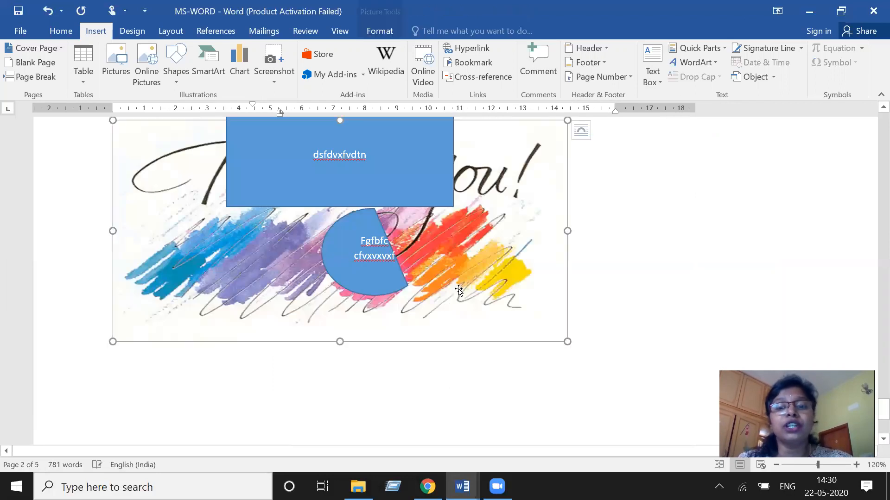
click(328, 164)
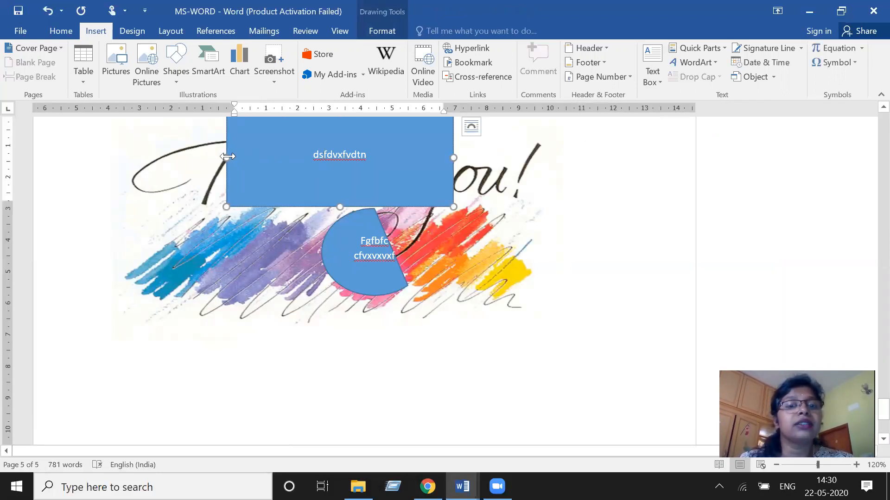
drag(227, 153, 294, 449)
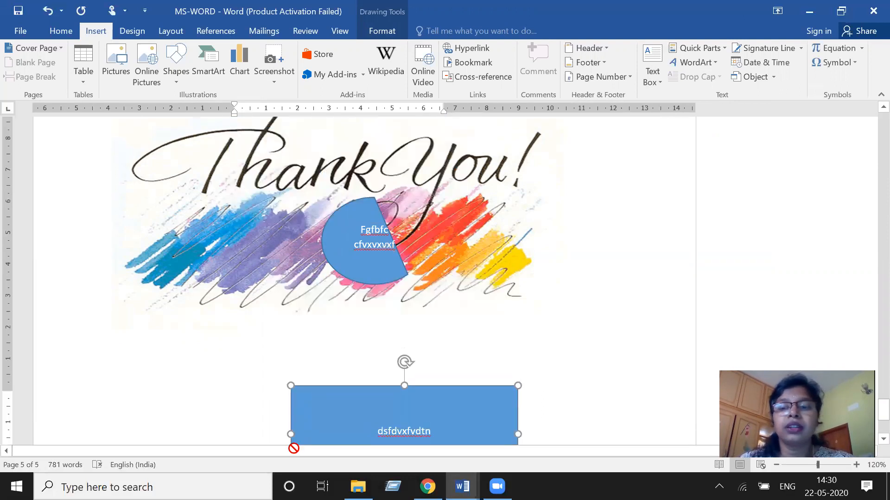
key(ctrl+z)
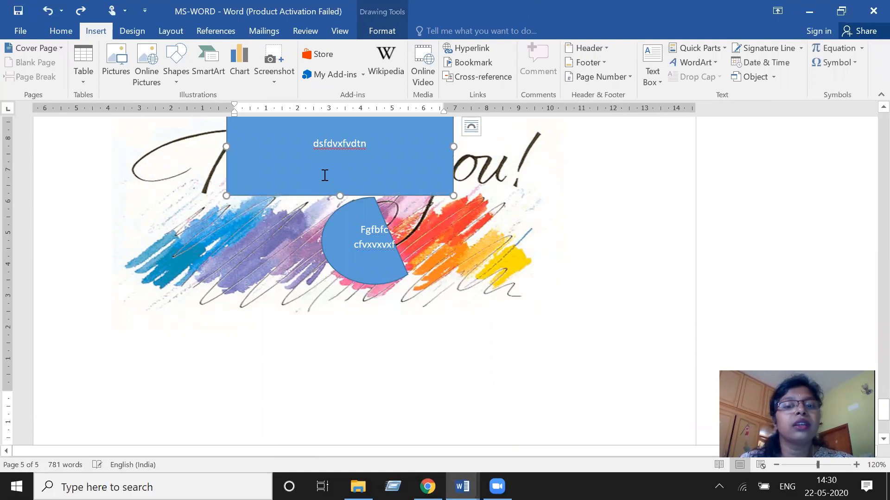
- Delete the text inside the blue rectangle shape over the thank-you image
click(230, 174)
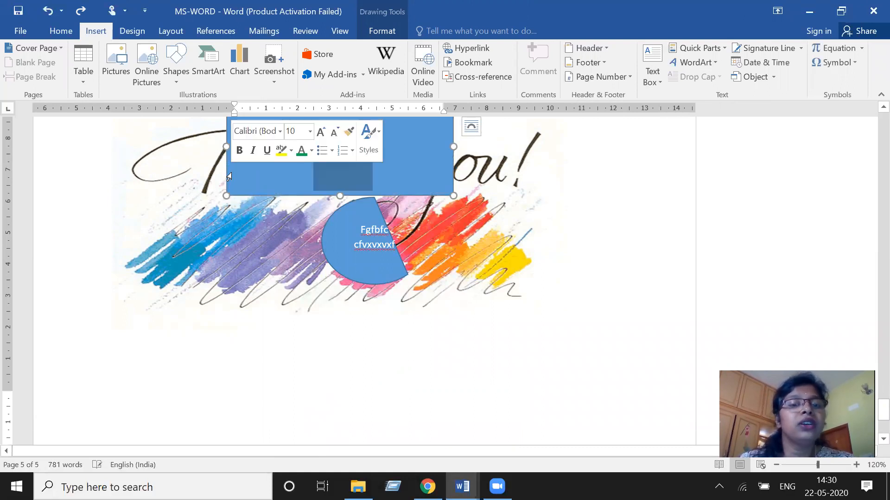
key(Delete)
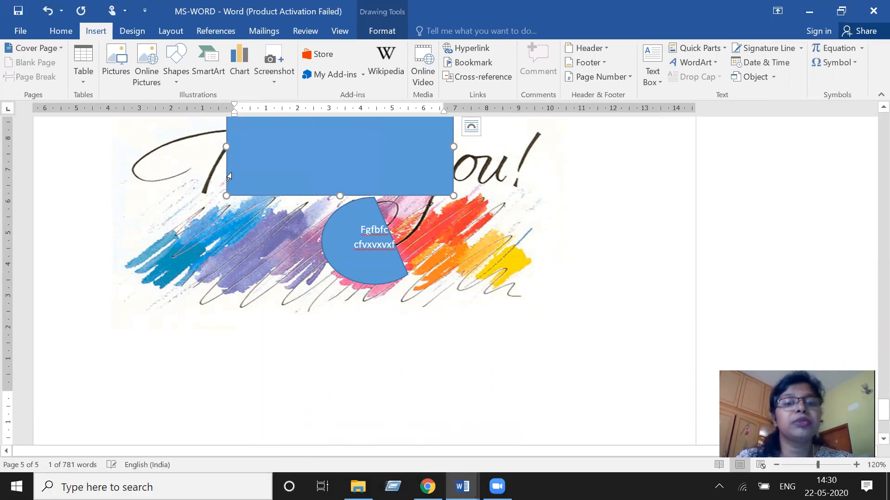
click(251, 156)
key(Delete)
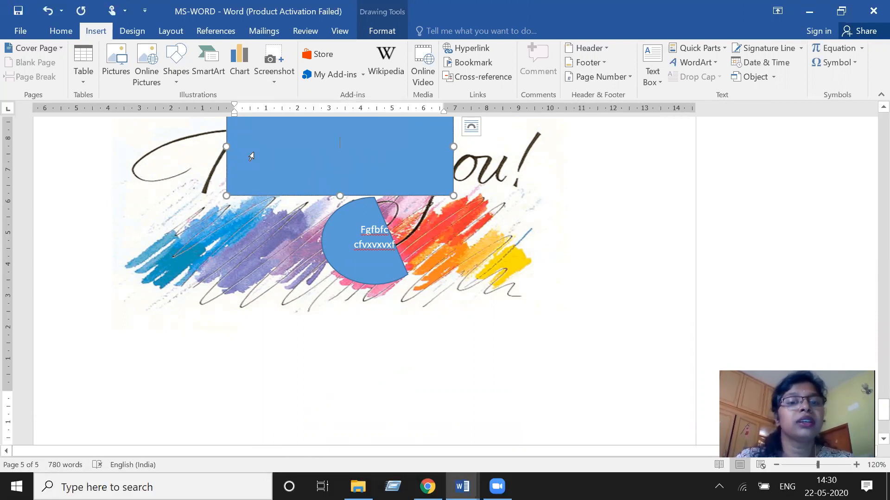
right_click(252, 154)
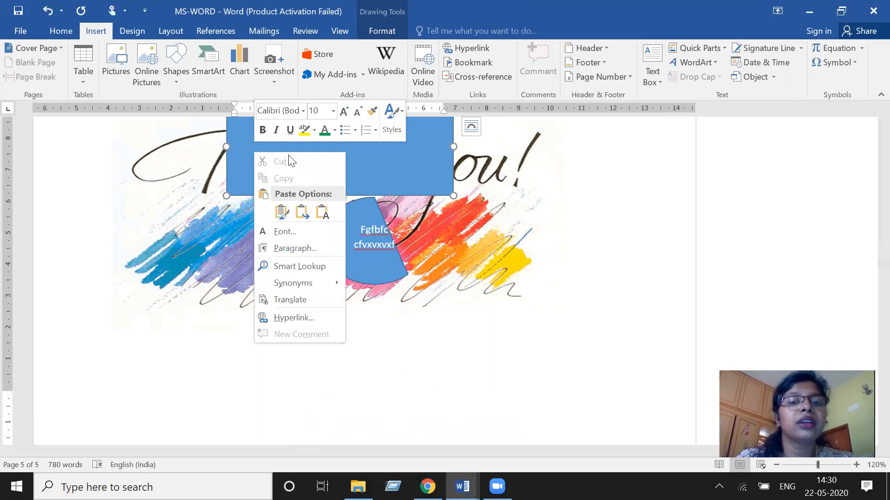
click(353, 181)
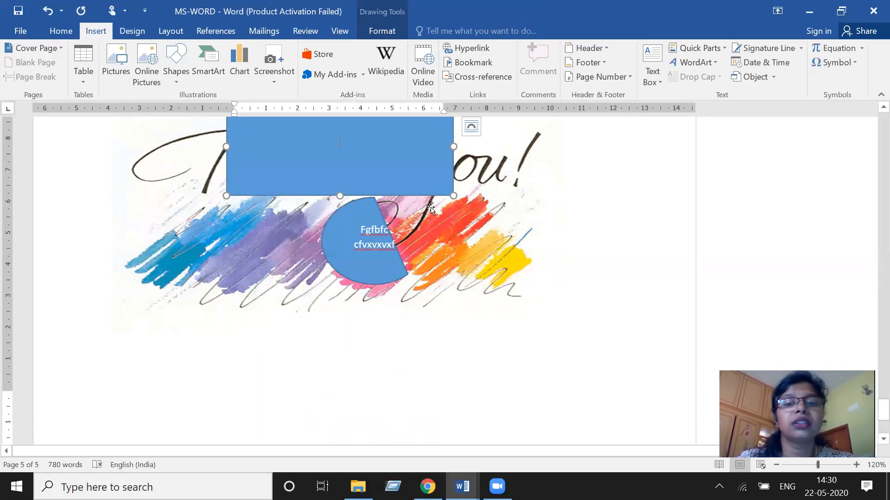
- Delete the pie-shaped text shape from the thank-you image
click(359, 253)
key(Delete)
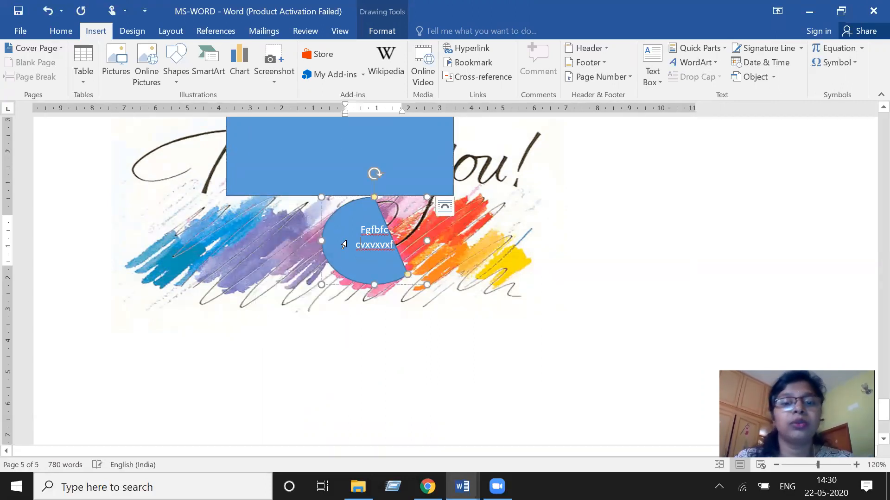
click(330, 241)
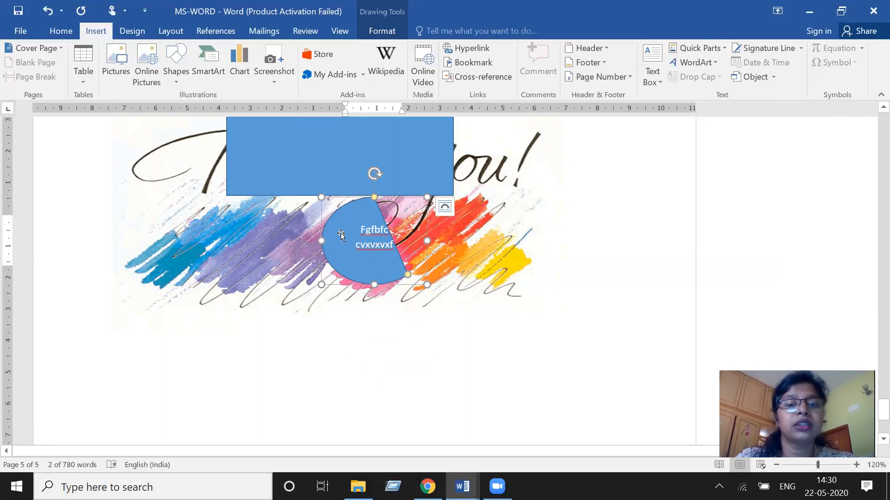
key(Delete)
key(Delete)
- Delete the blue rectangle shape from the thank-you image
scroll(410, 230, down, 8)
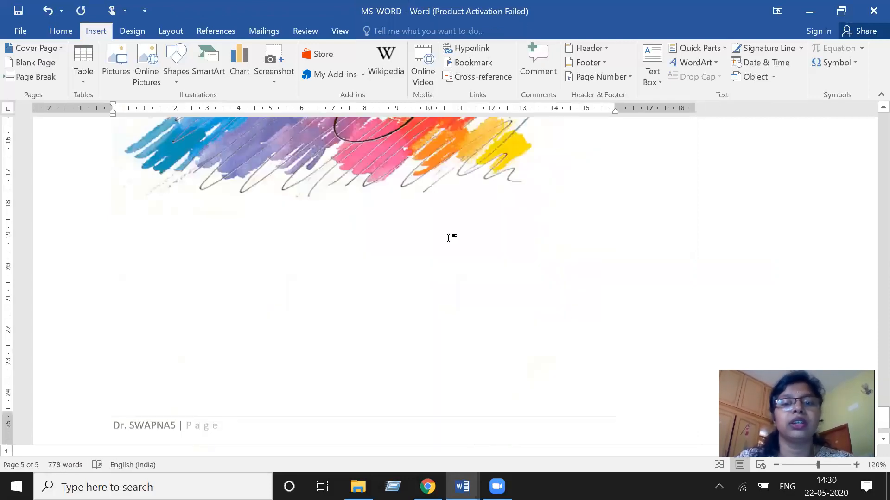
click(451, 237)
scroll(415, 263, up, 3)
click(333, 195)
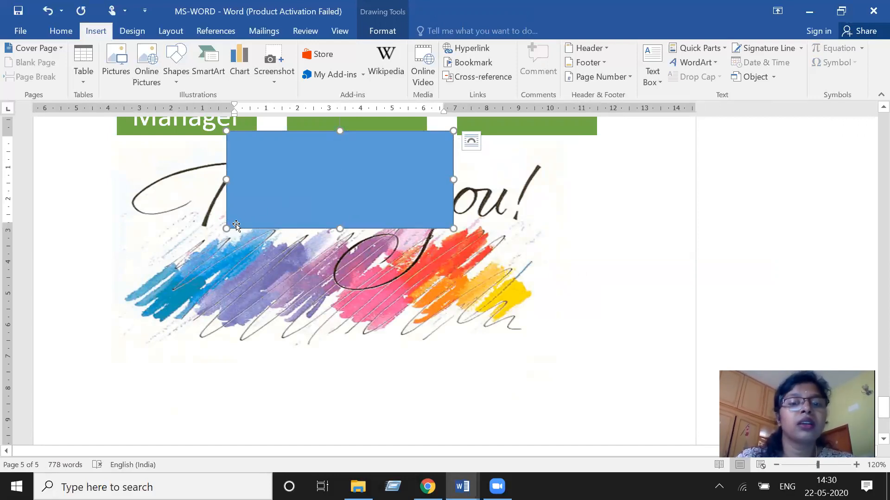
key(Delete)
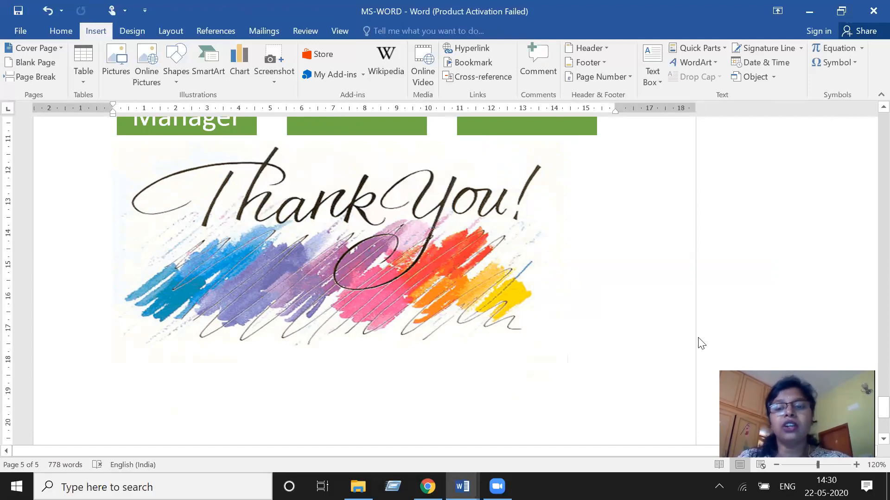
text(ueigfkueju)
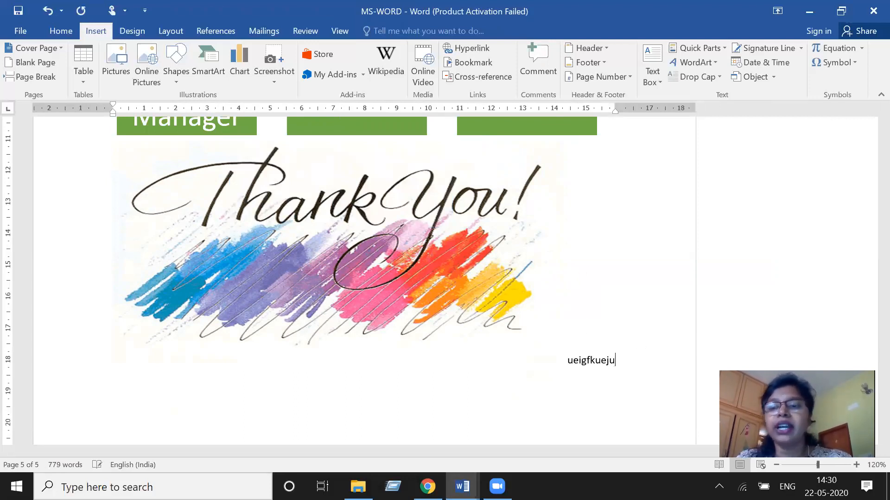
text(kjuha)
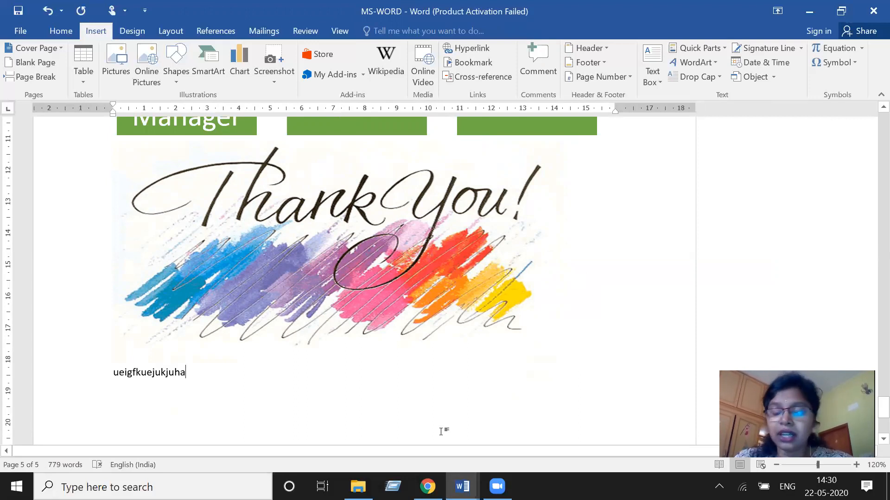
key(BackSpace)
key(BackSpace)
key(BackSpace)
key(BackSpace)
key(BackSpace)
key(BackSpace)
key(BackSpace)
key(BackSpace)
key(BackSpace)
key(BackSpace)
key(BackSpace)
key(BackSpace)
key(BackSpace)
key(BackSpace)
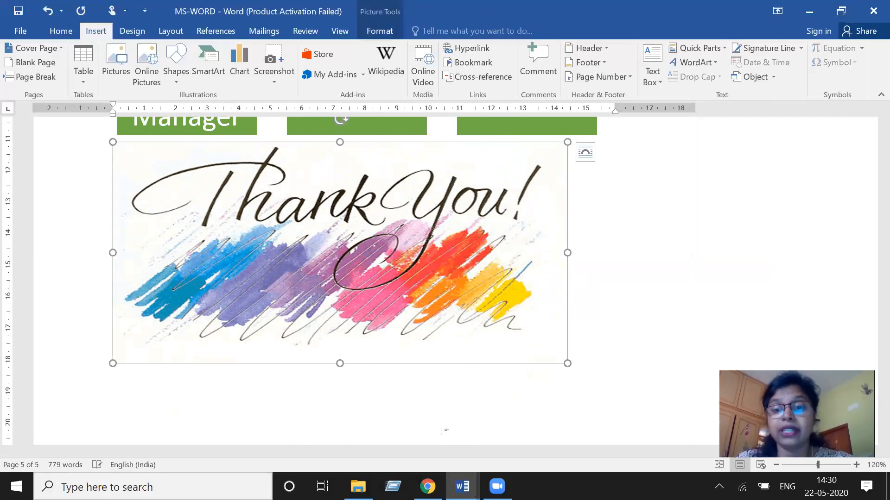
click(621, 286)
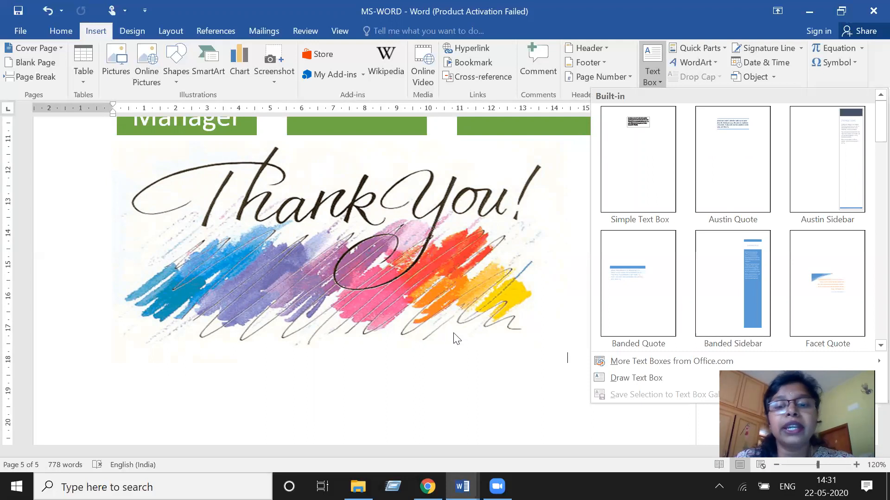
click(666, 46)
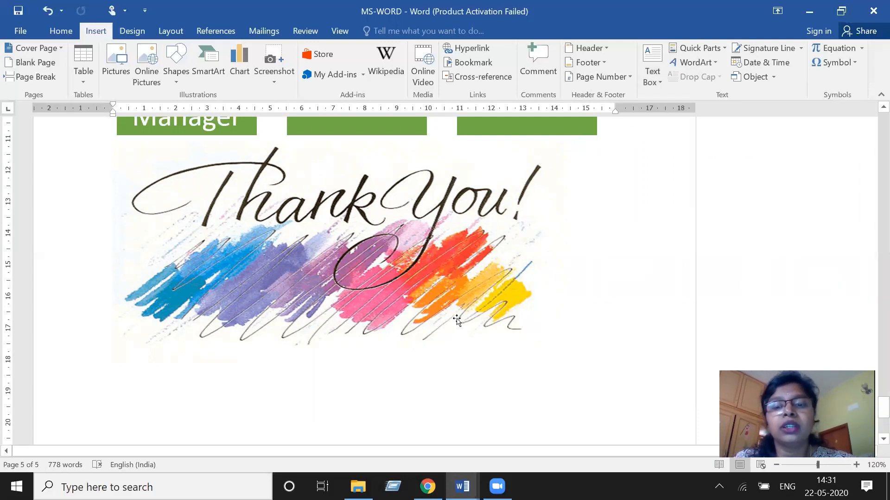
drag(475, 346, 494, 353)
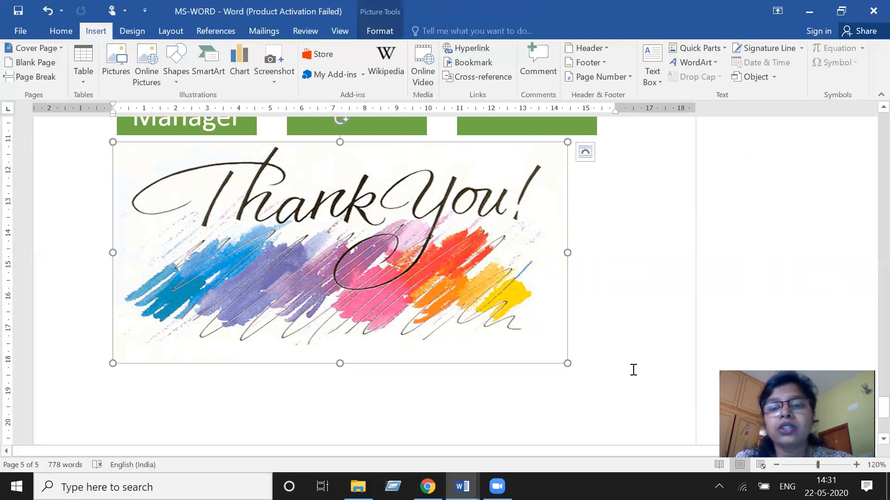
click(578, 358)
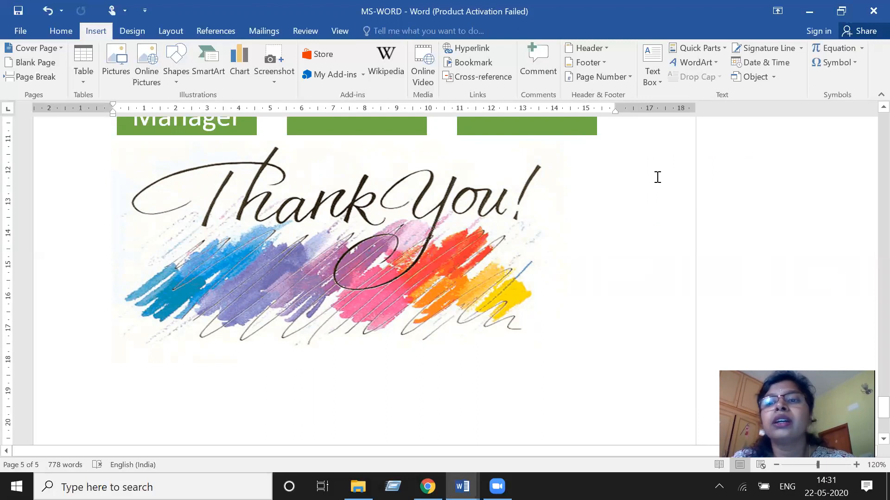
- Insert a simple text box above the organization chart and type placeholder text into it
click(653, 69)
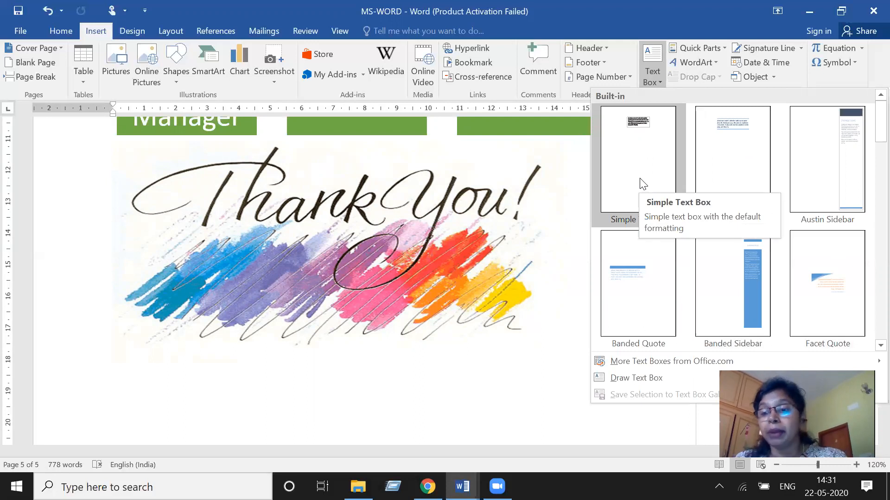
click(629, 142)
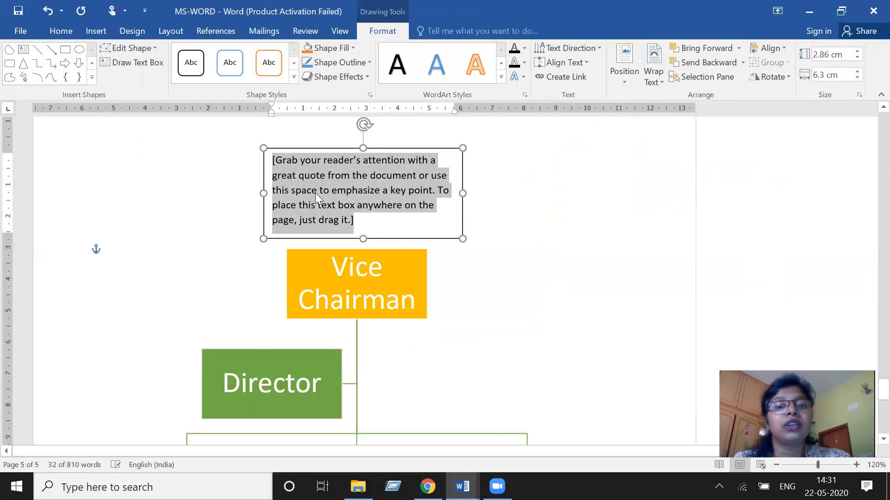
text(ouweduWGDU)
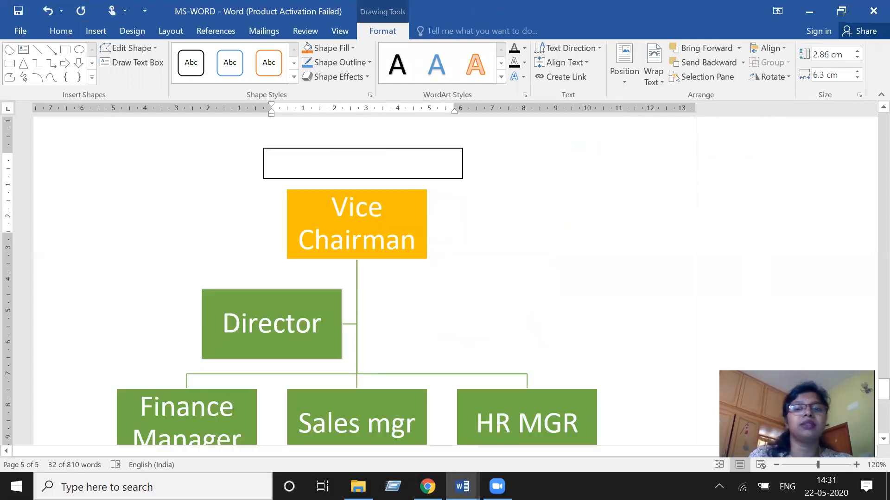
text(wgkdugKWJDUDXU)
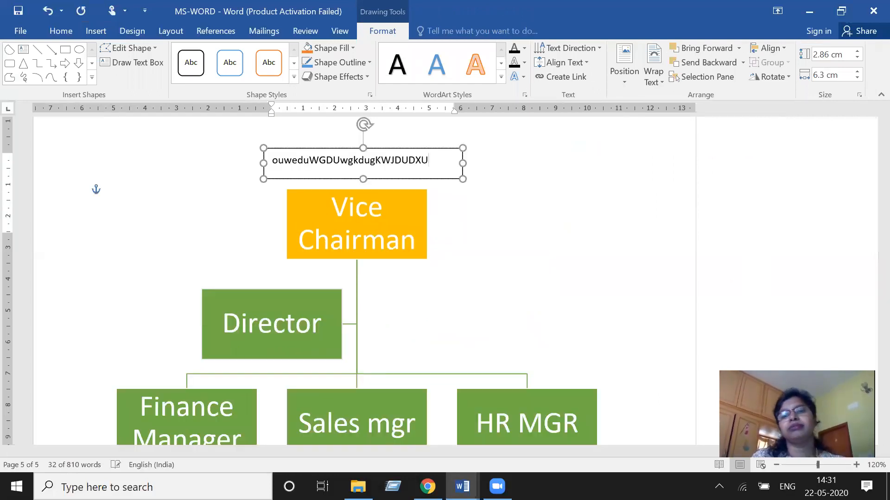
text(BYW9BCYLIZUIBABXWBeo979dcw8ycexyhyqB*)
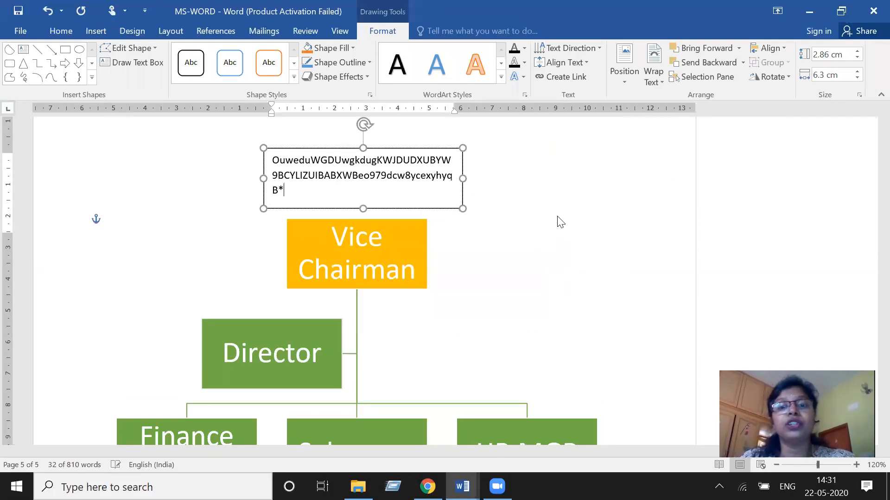
key(alt+w)
text(aoz)
drag(304, 147, 284, 123)
click(405, 277)
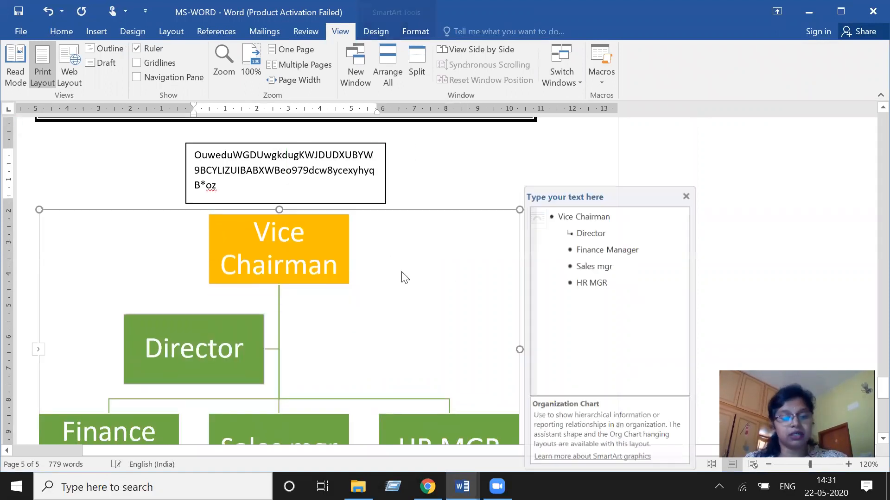
- Undo the text box insertion and its typing, then redo the blue rectangle's deletion
key(ctrl+z)
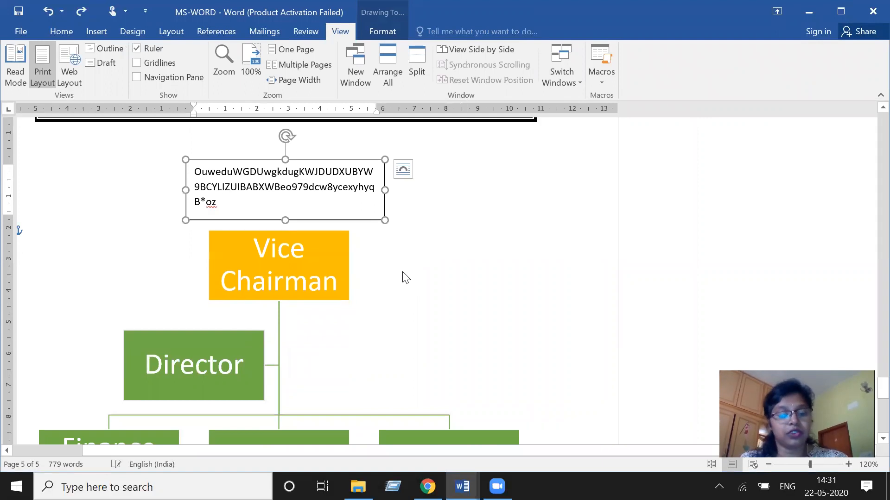
key(ctrl+z)
key(ctrl+z)
key(ctrl+z)
key(ctrl+z)
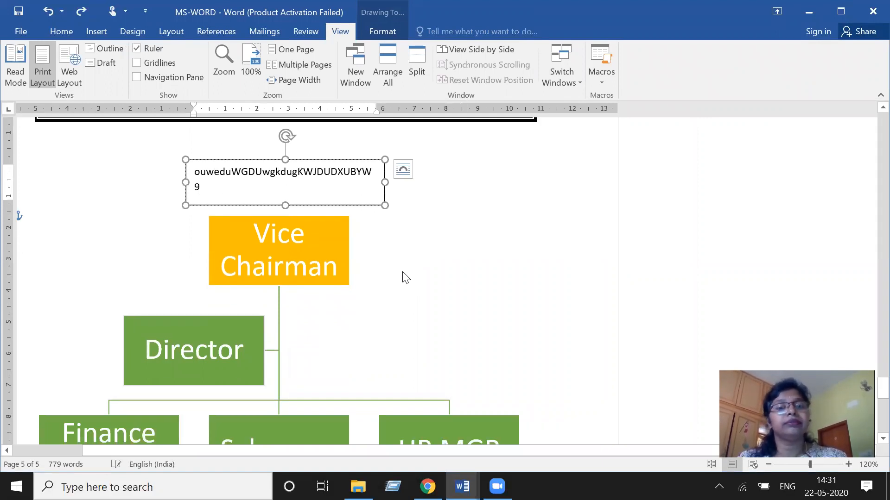
key(ctrl+z)
key(ctrl+z)
key(ctrl+z)
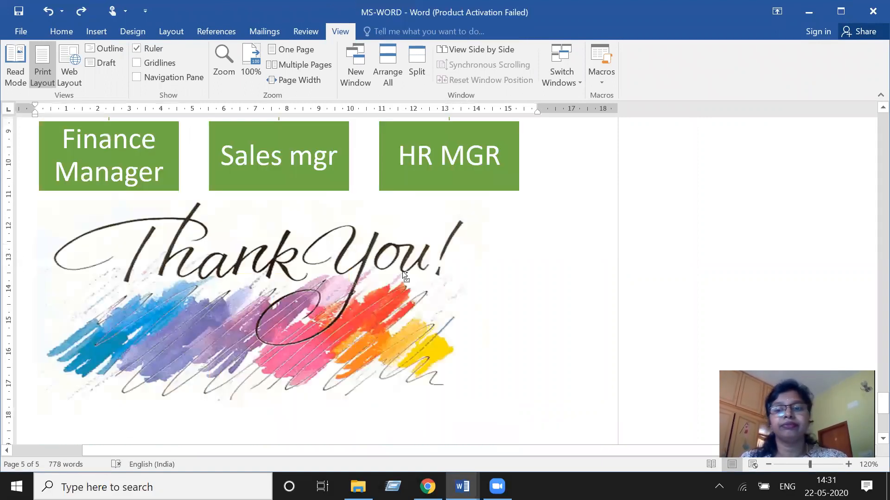
scroll(403, 271, down, 6)
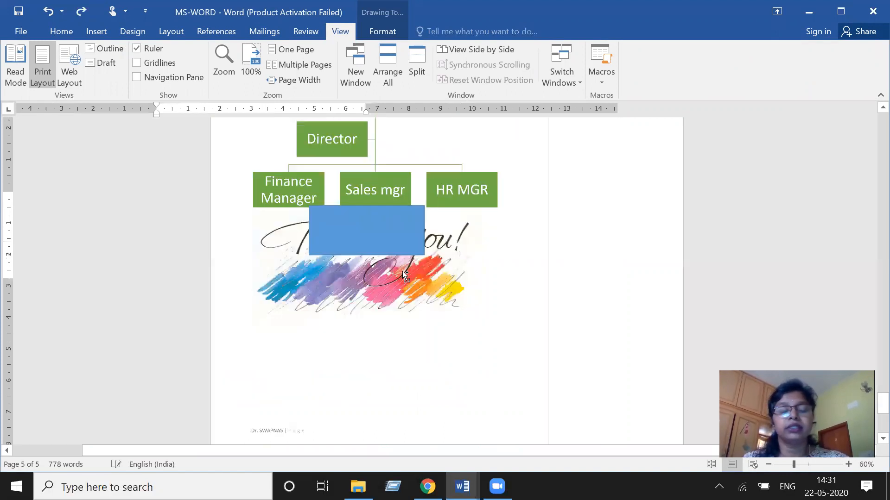
click(83, 11)
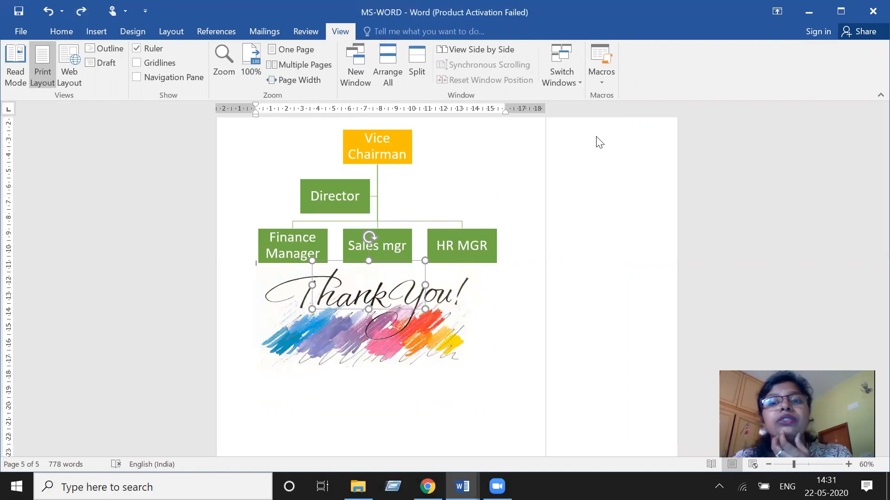
- Insert dark shadowed WordArt reading "ALL IS WELL" below the thank-you image
click(56, 33)
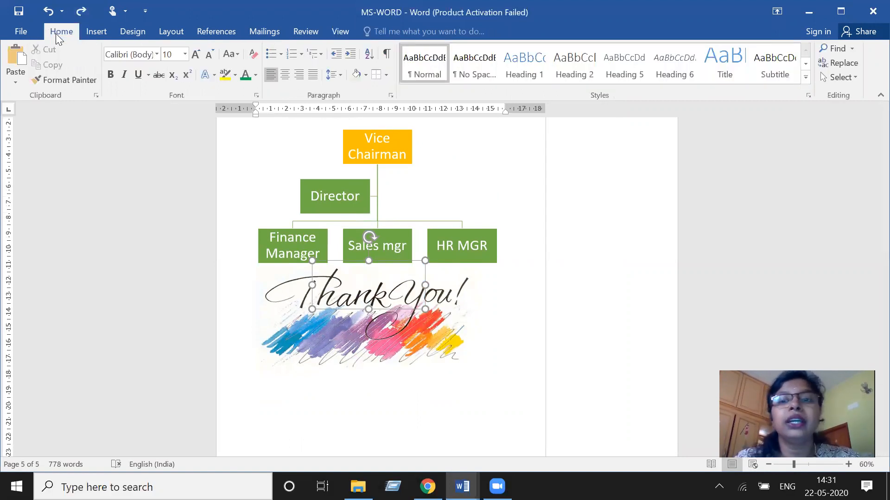
click(90, 30)
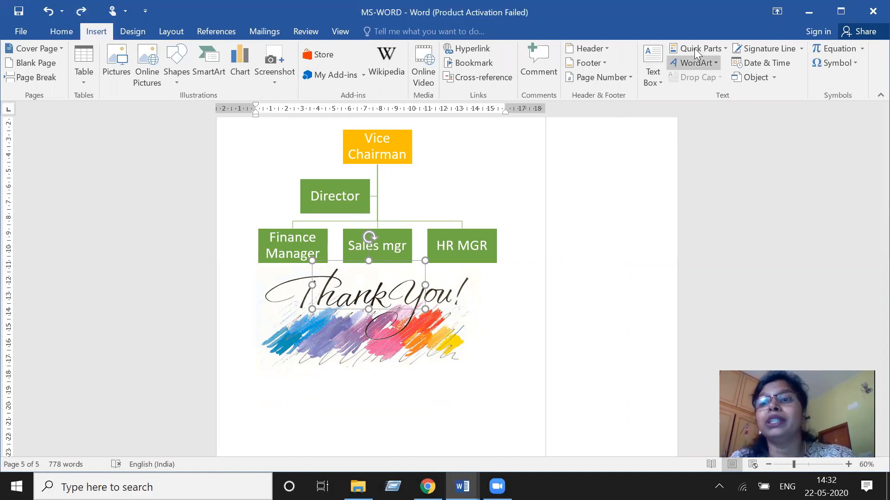
scroll(538, 264, down, 3)
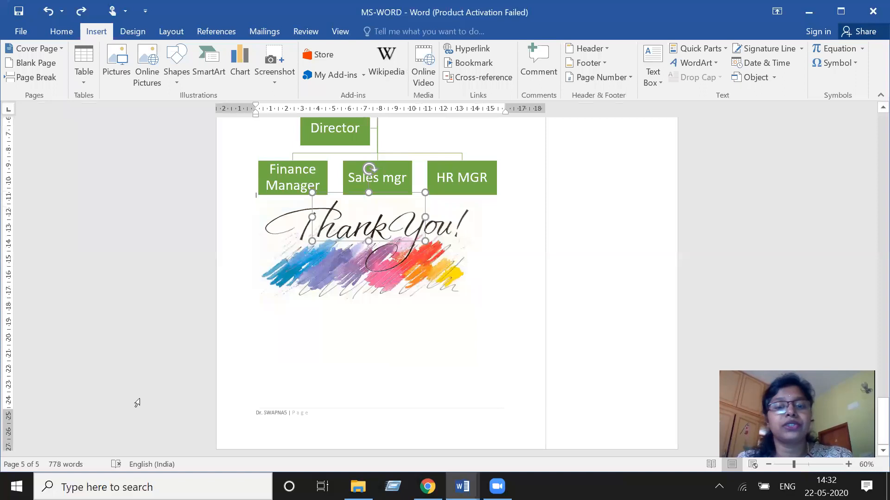
double_click(288, 364)
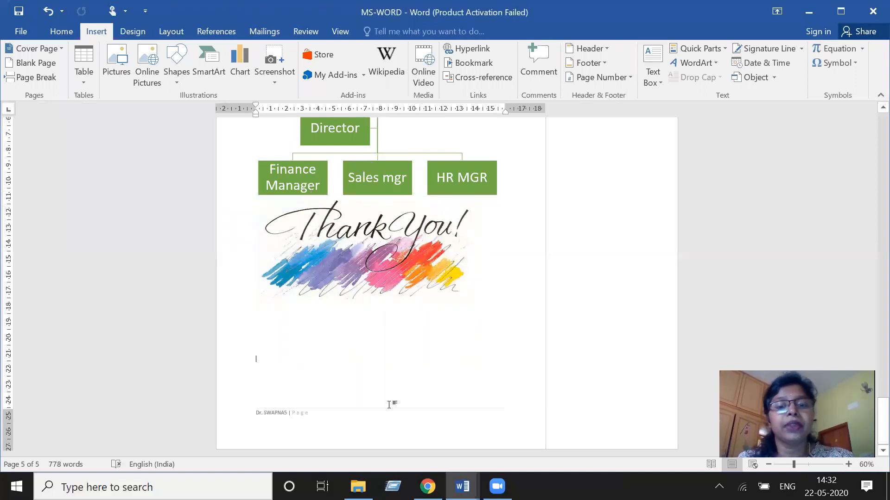
key(ctrl+z)
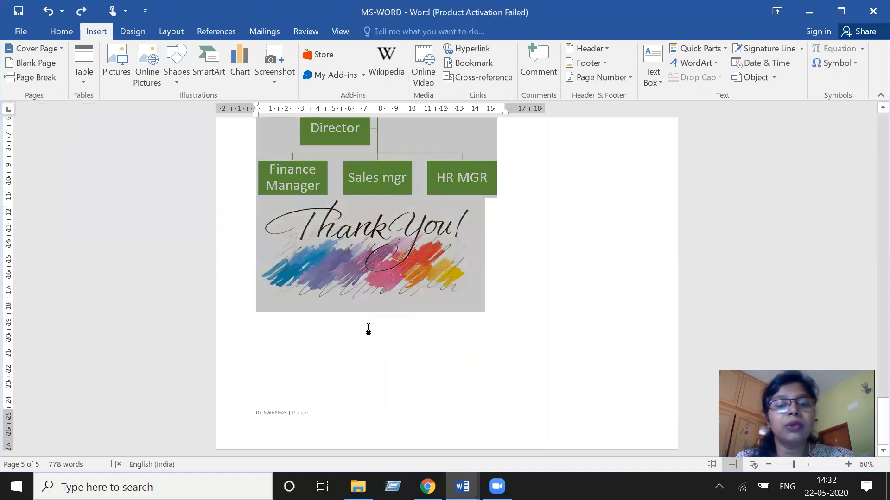
click(330, 373)
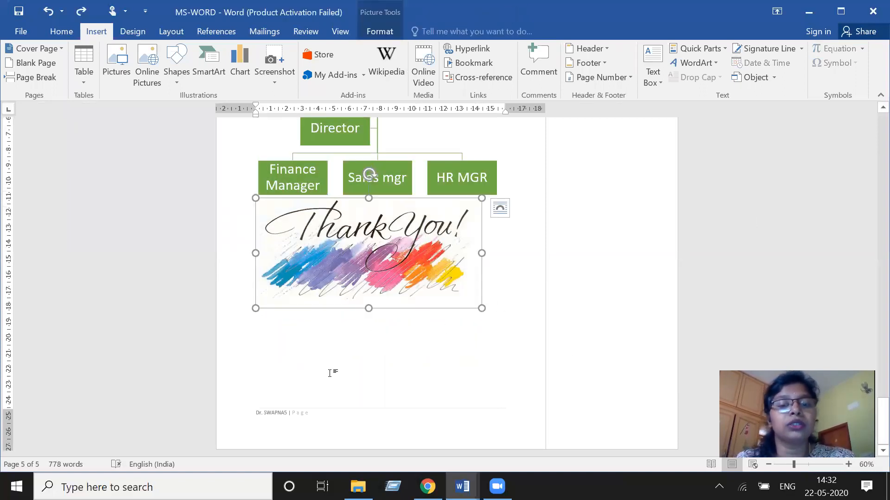
click(298, 352)
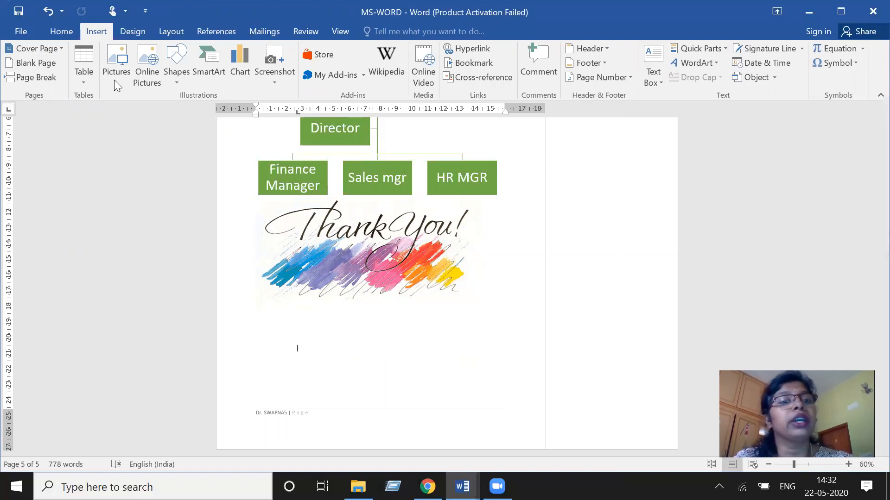
click(710, 59)
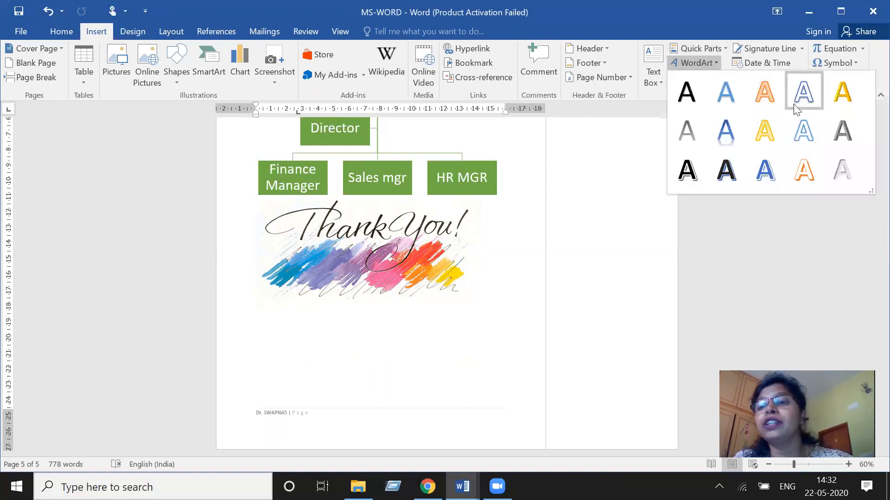
click(714, 67)
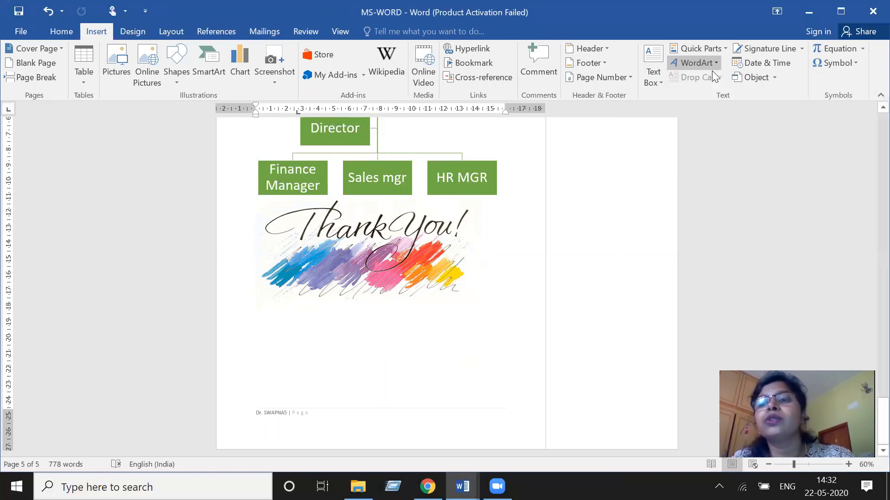
click(713, 67)
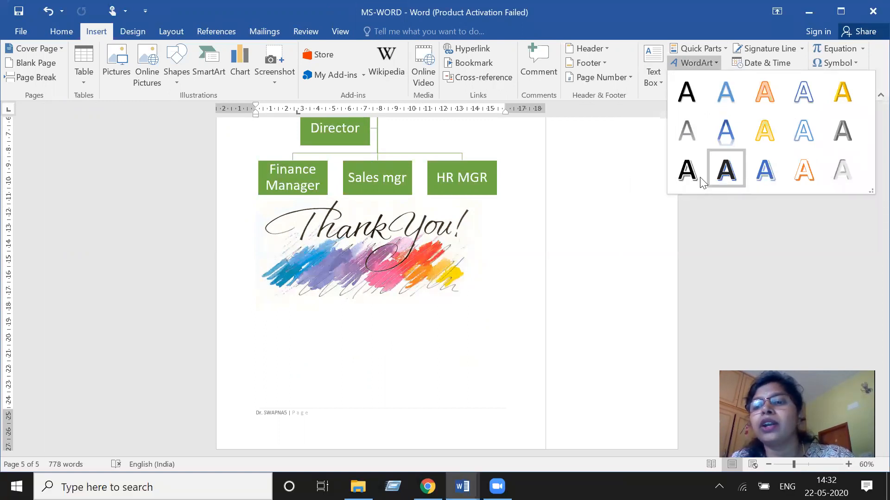
click(720, 171)
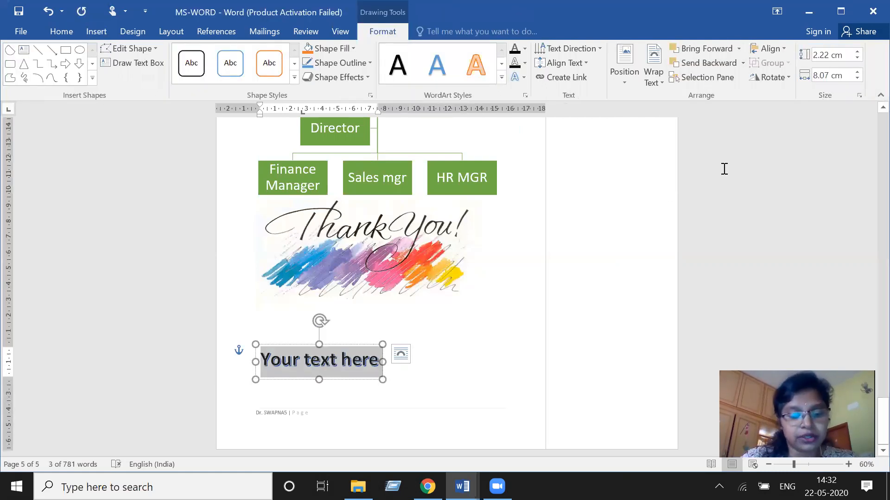
text(ALL)
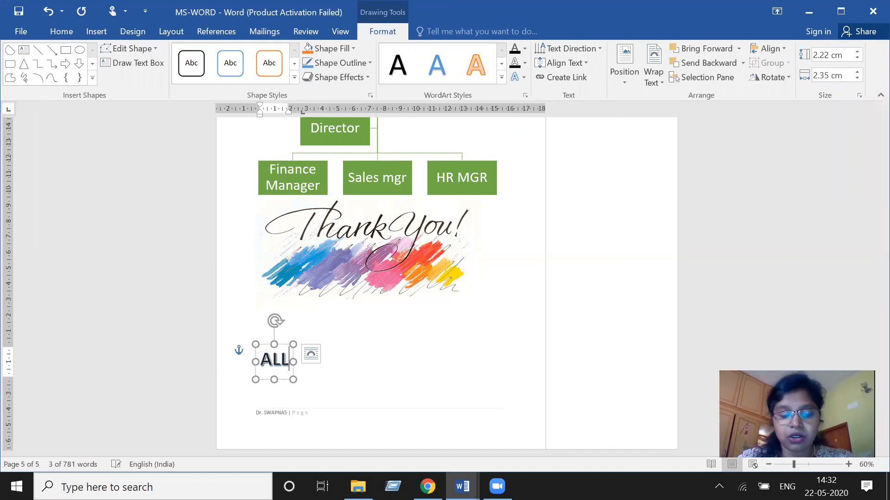
text( IS WELL)
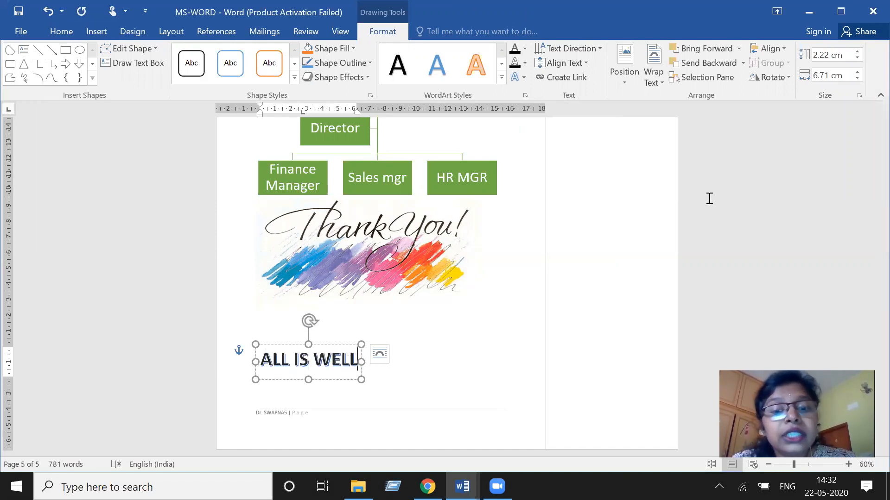
- Add a new line and insert orange-outlined WordArt reading "HAVE A GREAT DAY" on the following page
click(447, 401)
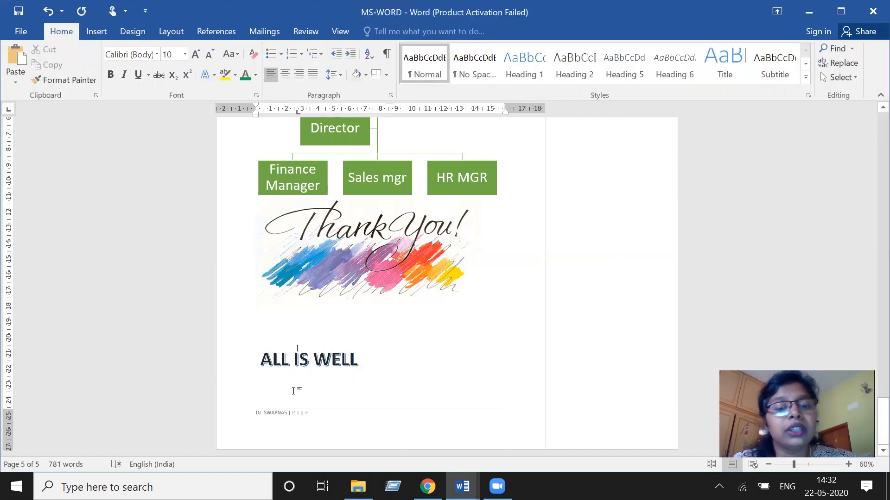
key(Return)
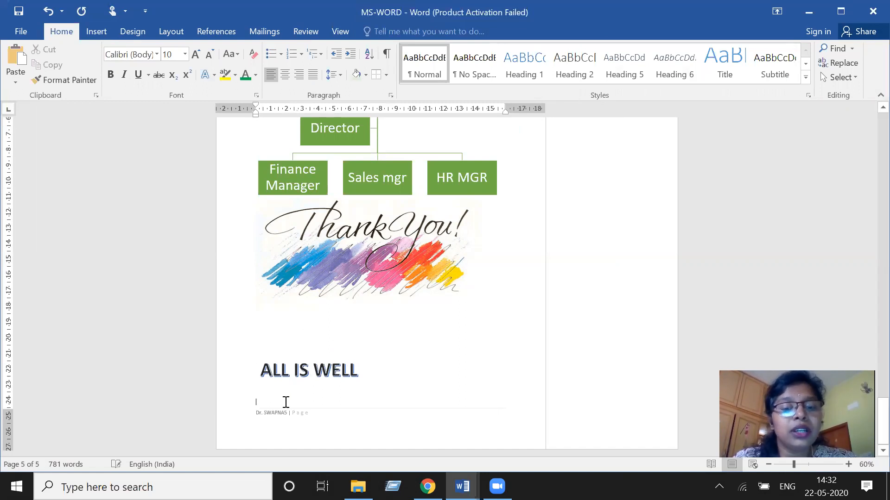
scroll(378, 278, down, 6)
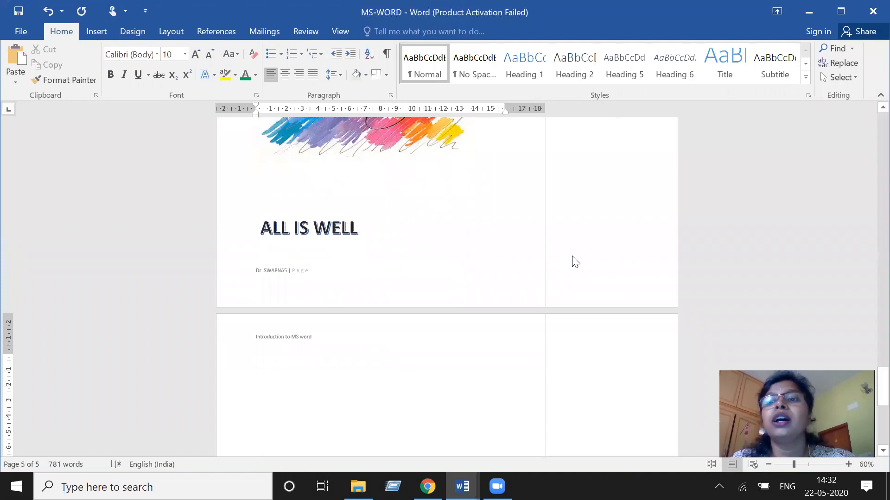
click(97, 32)
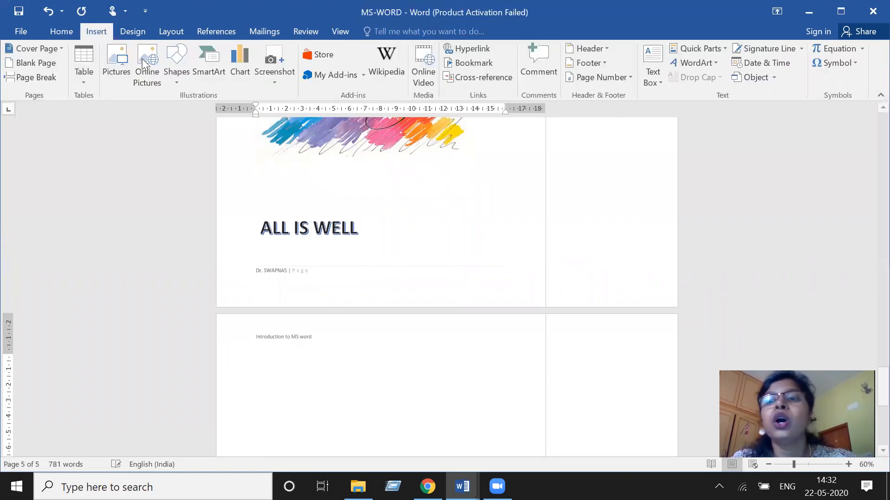
click(709, 59)
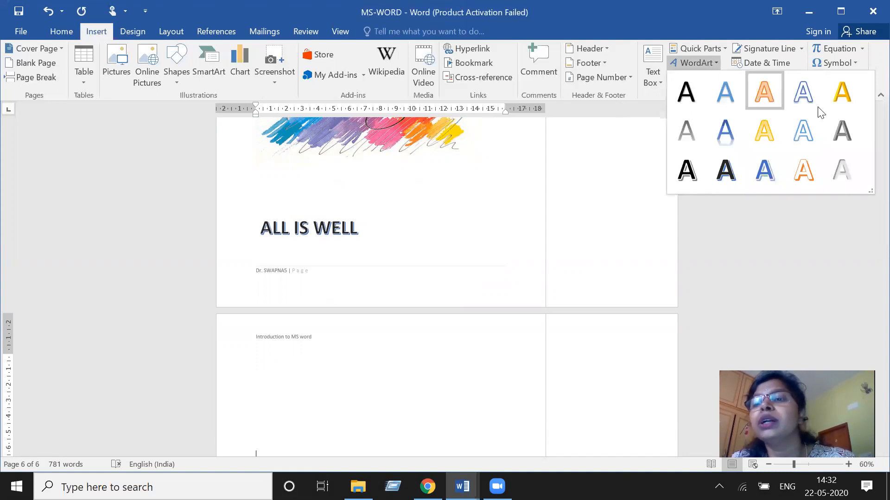
click(804, 170)
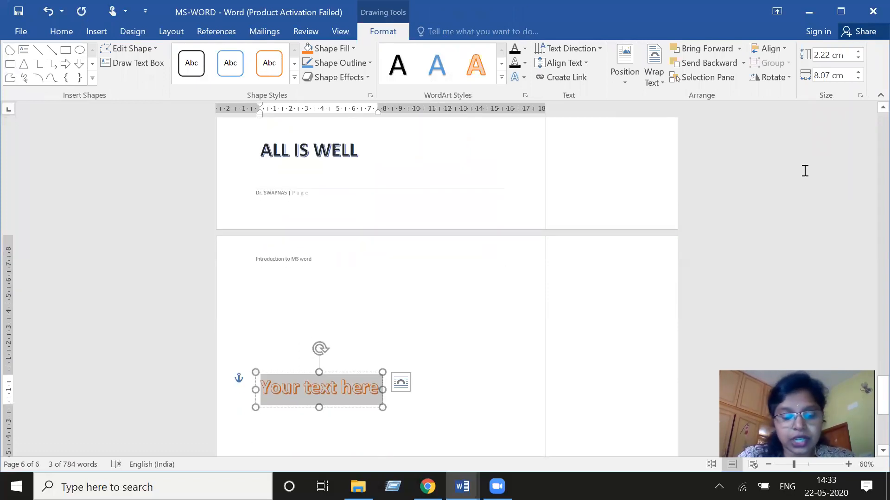
text(HAVE)
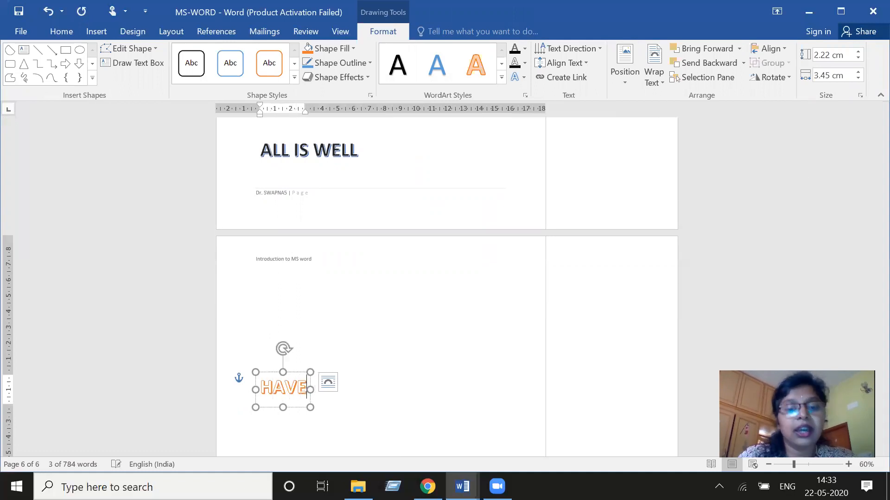
text( A G)
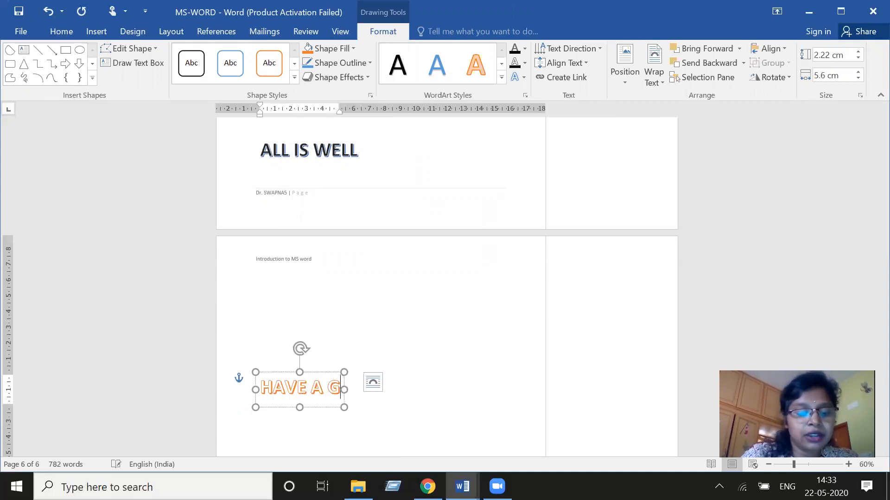
text(REAT DAY)
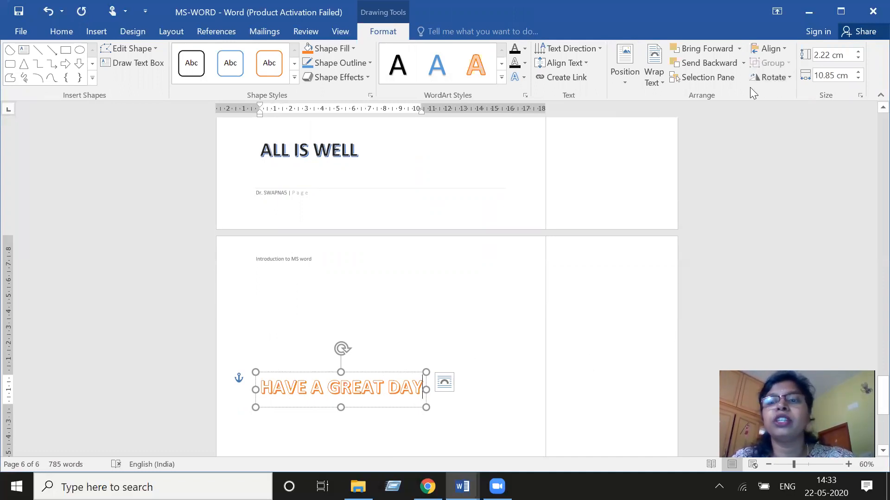
- Set the "HAVE A GREAT DAY" WordArt's text wrapping to Top and Bottom
click(654, 72)
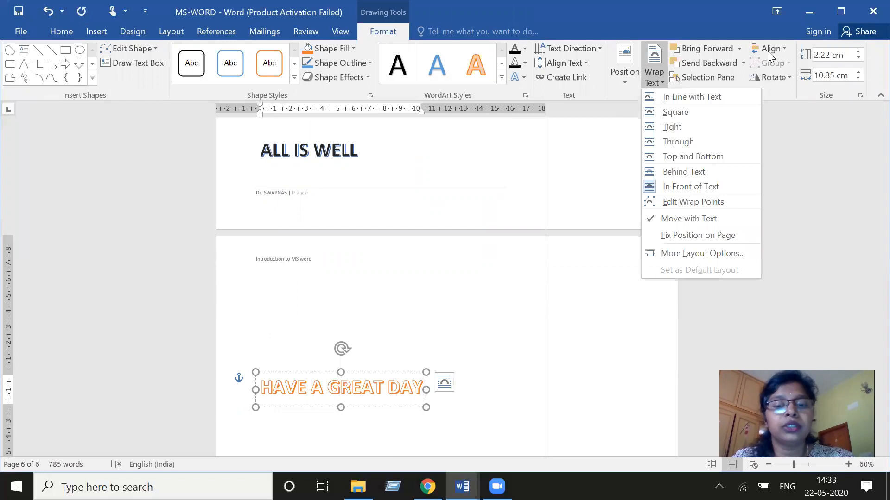
click(440, 387)
click(441, 383)
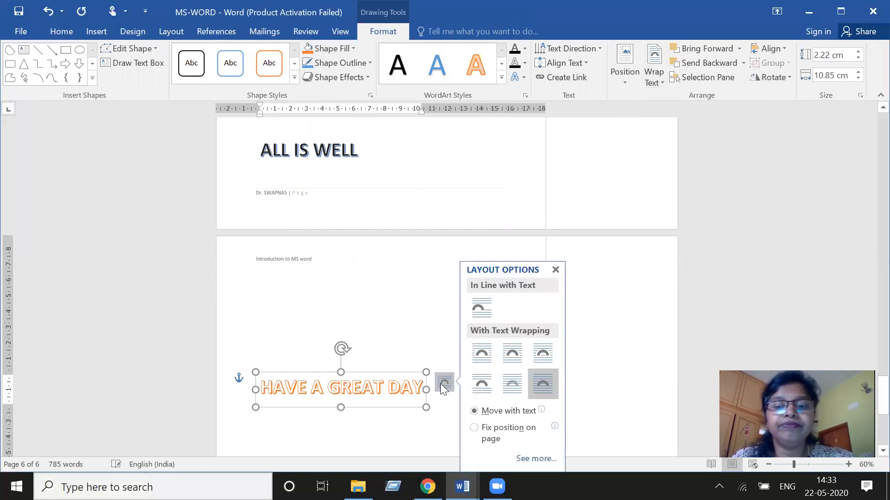
click(518, 353)
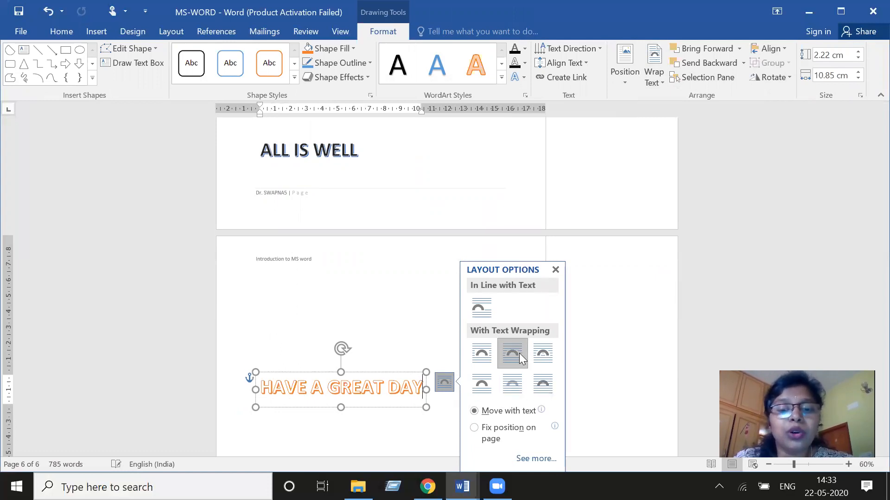
click(539, 357)
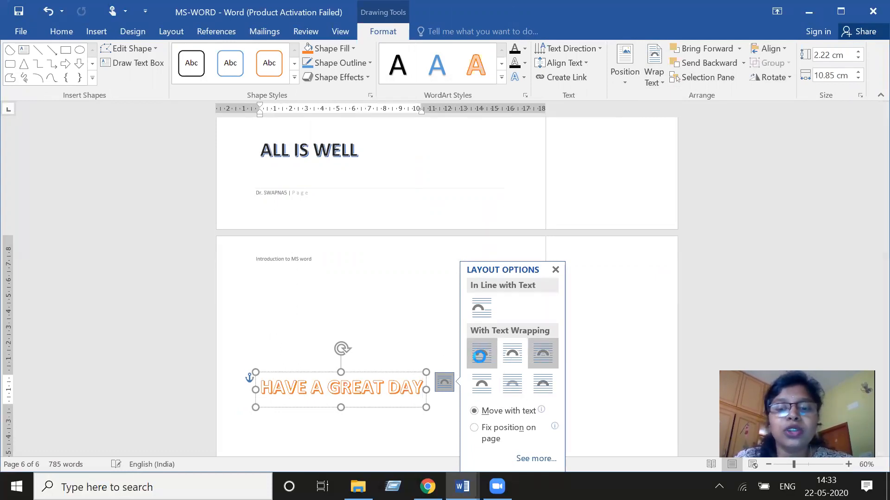
click(480, 385)
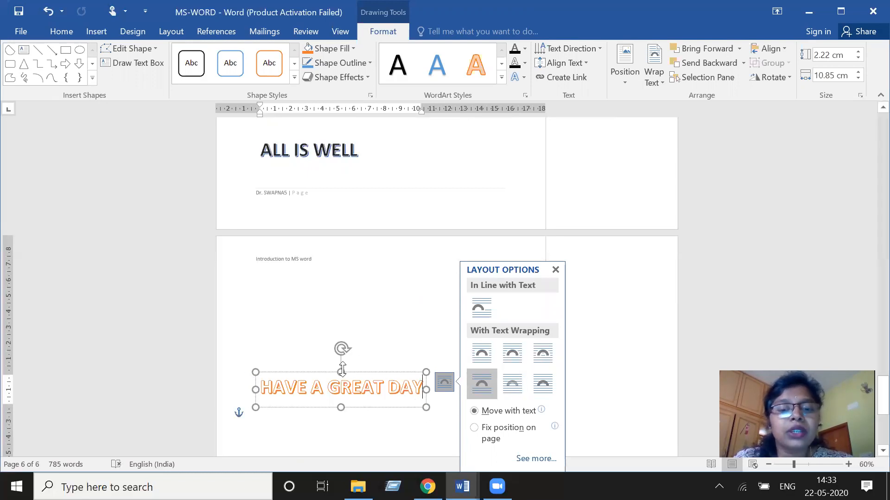
- Resize the "HAVE A GREAT DAY" WordArt box and rotate it diagonally downward to the right
drag(342, 369, 341, 336)
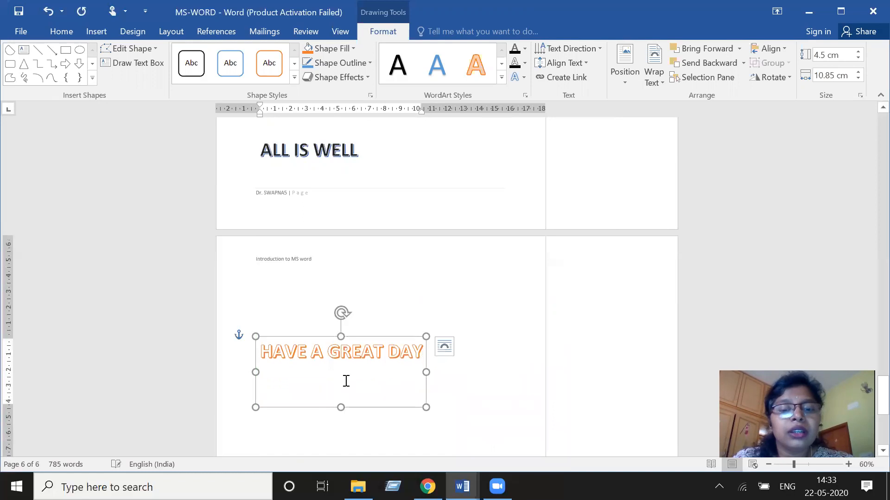
drag(341, 408, 342, 383)
drag(340, 313, 357, 343)
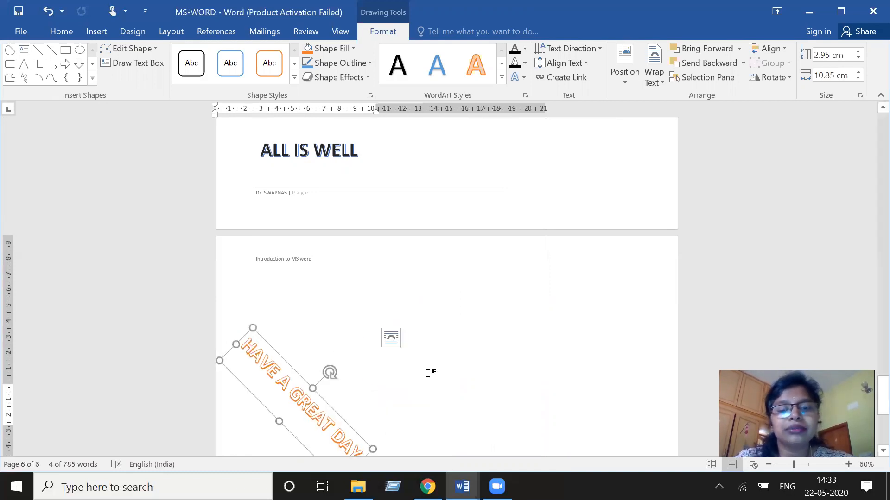
click(433, 373)
scroll(443, 384, down, 1)
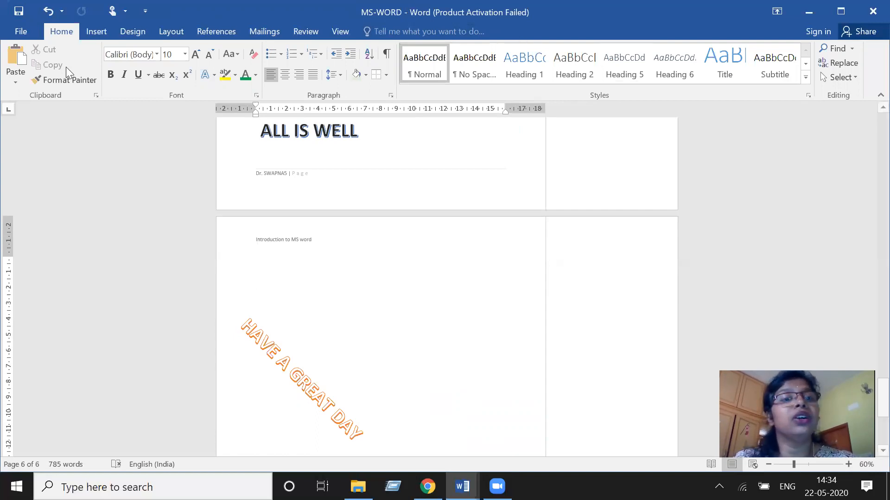
- Try several document formatting style sets and apply the centered Title style set
click(96, 31)
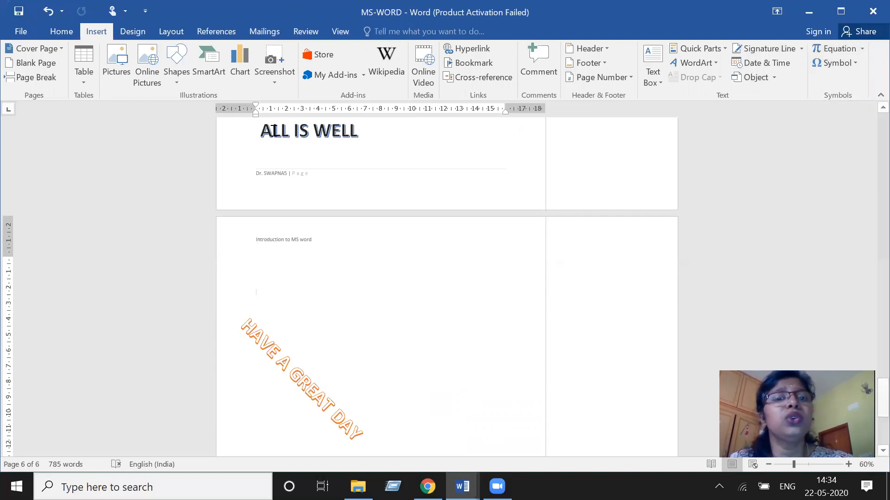
click(134, 32)
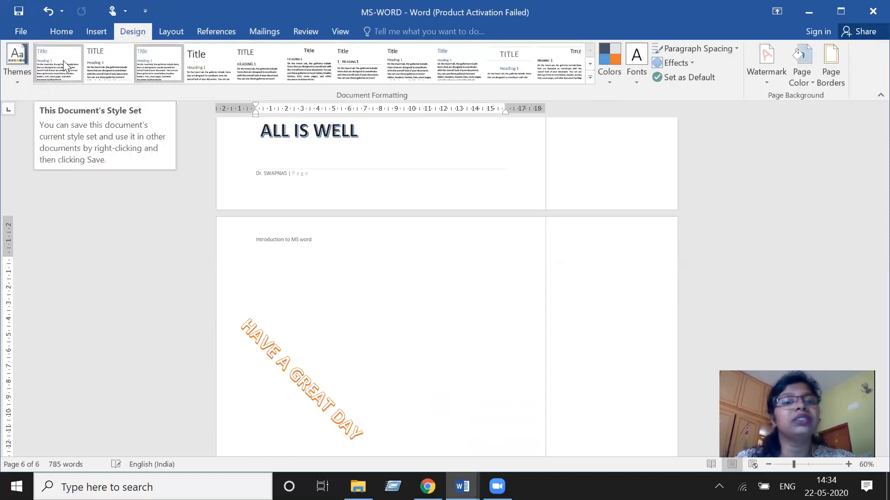
click(161, 74)
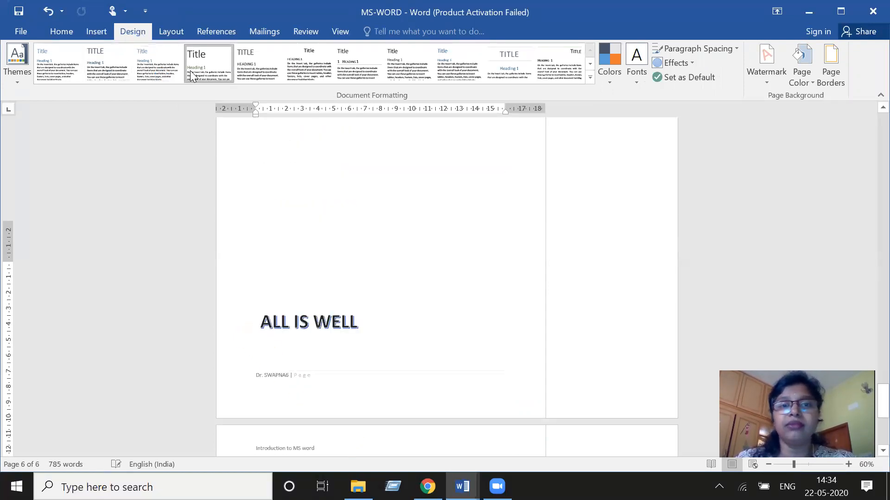
click(252, 70)
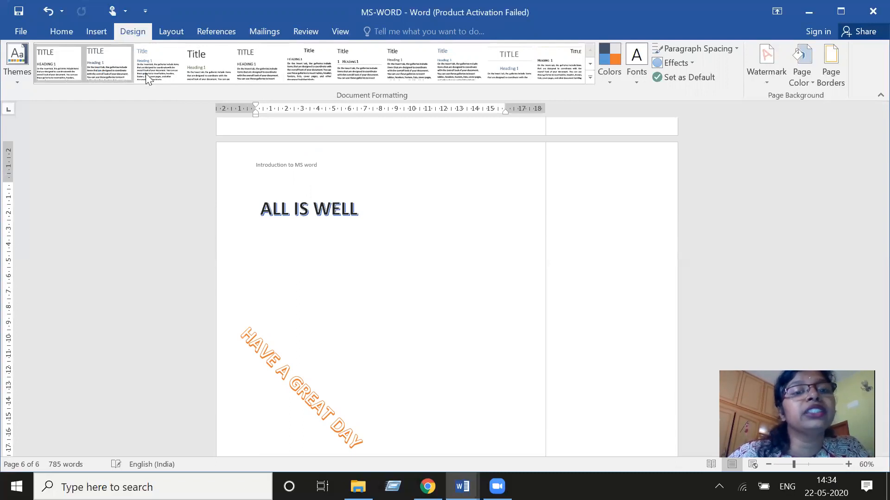
click(155, 62)
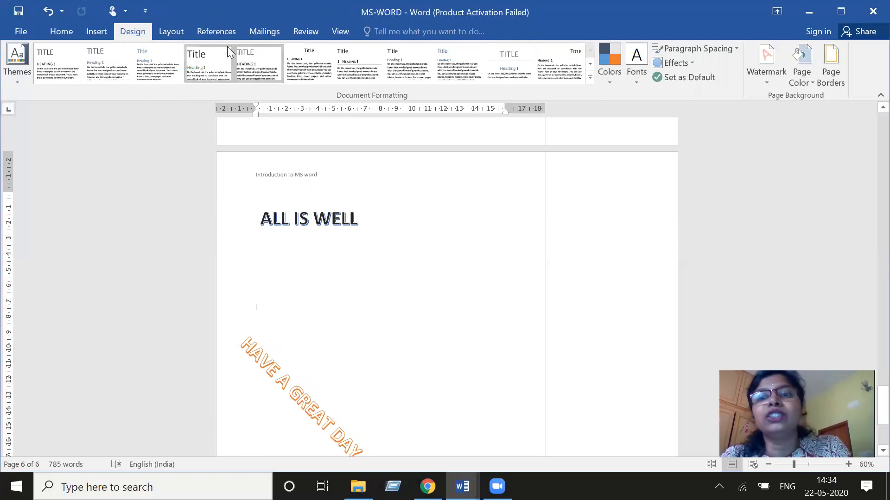
click(506, 58)
- Widen the page's left margin slightly using the ruler
scroll(244, 17, up, 2)
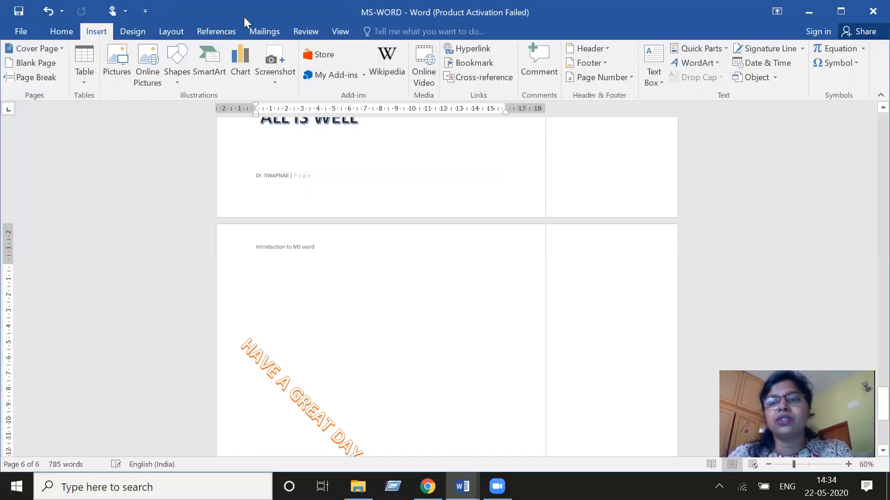
scroll(244, 16, down, 1)
scroll(243, 17, down, 2)
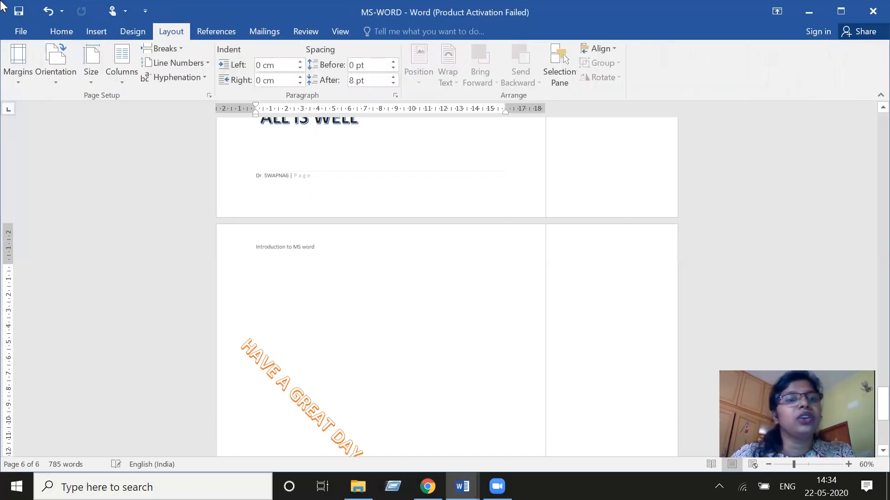
scroll(127, 56, down, 2)
click(133, 32)
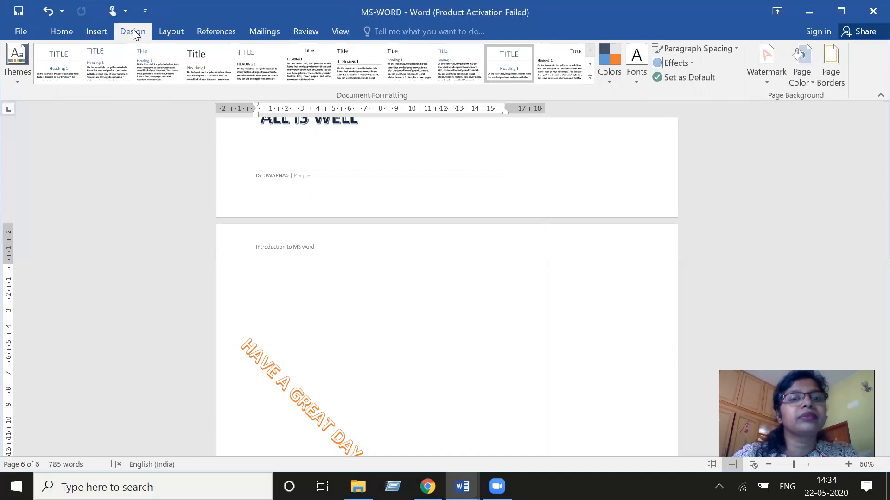
click(180, 32)
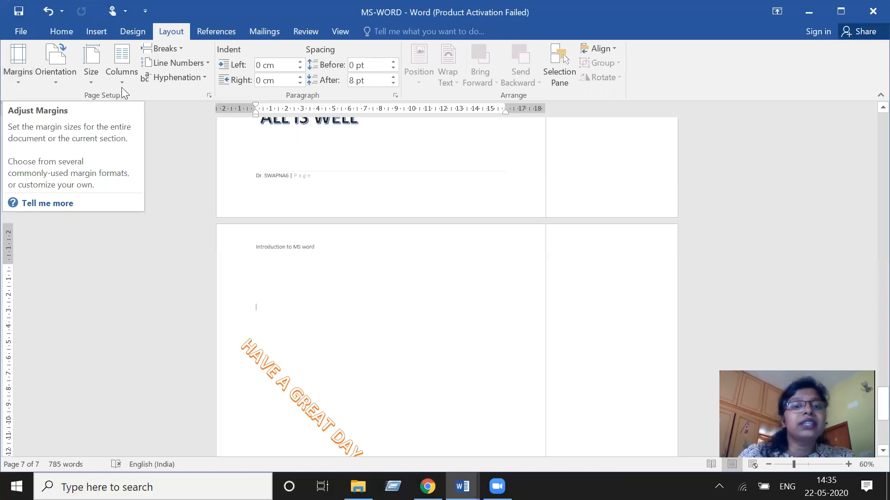
drag(256, 109, 266, 109)
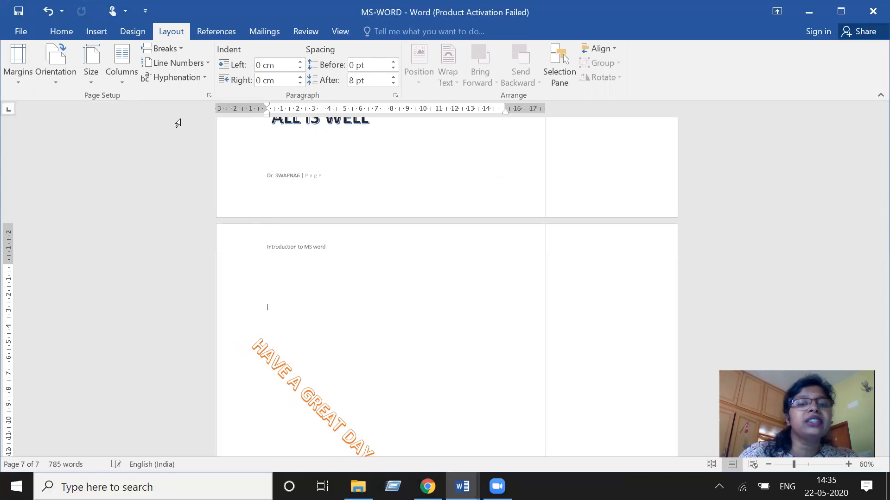
- Apply the Custom Margins preset to the document and scroll through the pages to review them
click(21, 74)
scroll(93, 232, down, 2)
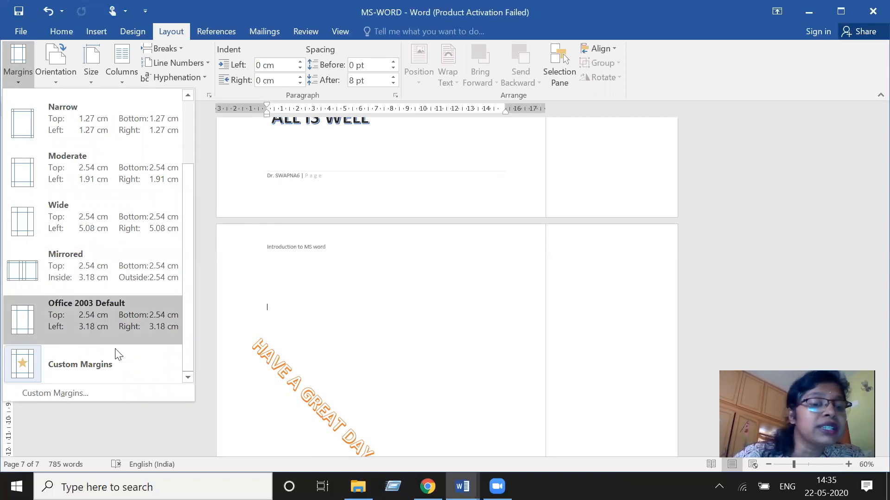
click(114, 362)
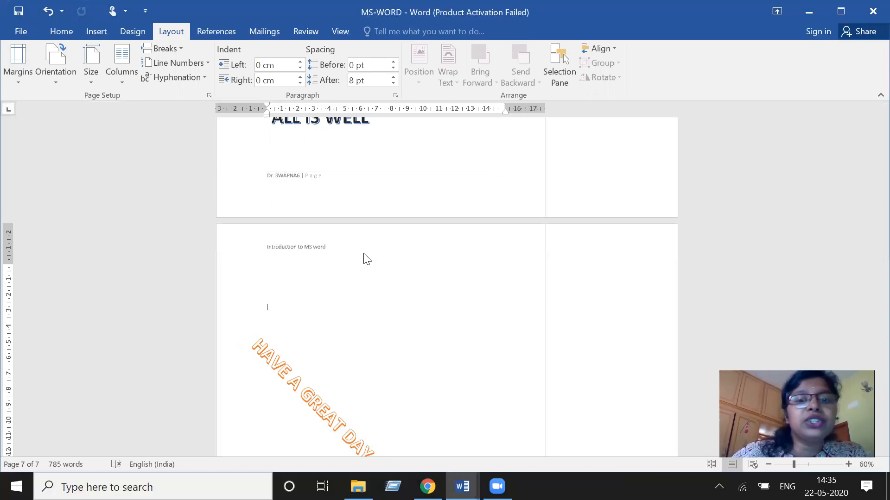
scroll(373, 256, down, 1)
scroll(375, 258, up, 4)
scroll(375, 258, down, 5)
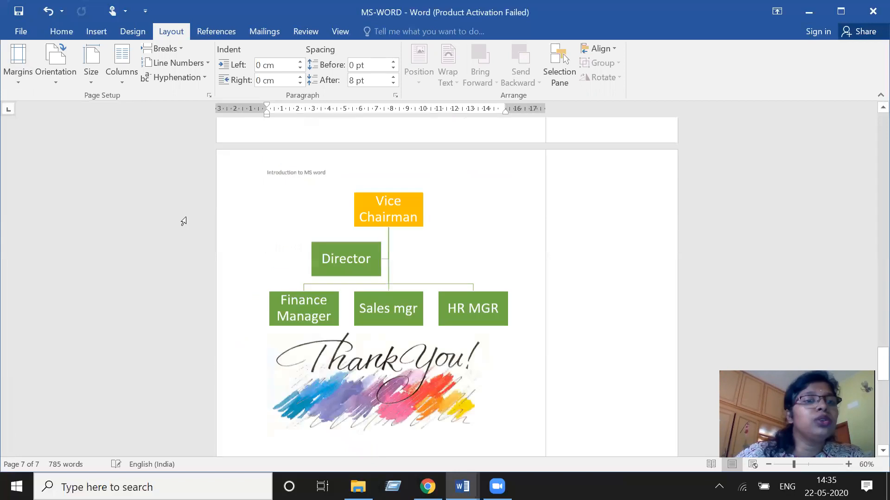
click(27, 78)
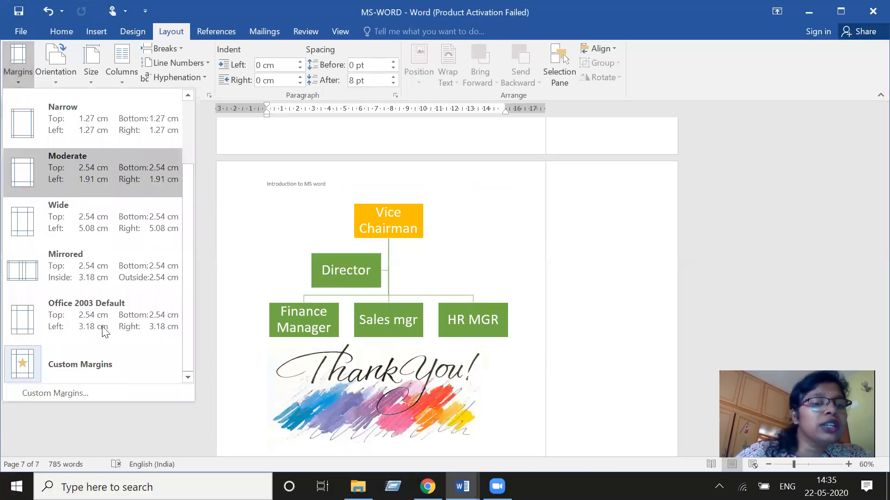
click(38, 360)
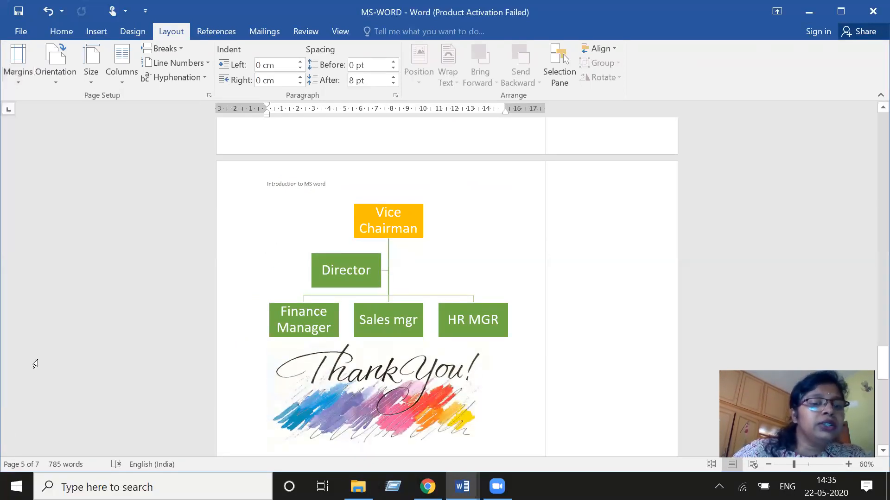
scroll(409, 420, down, 1)
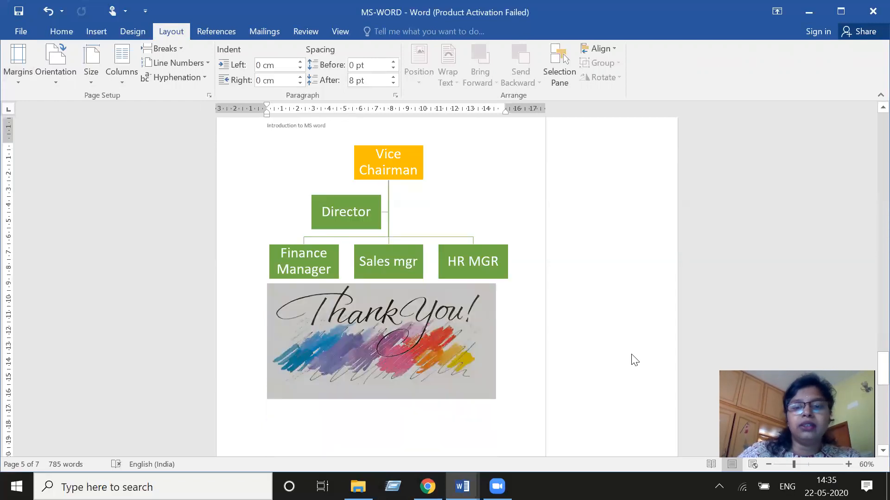
scroll(682, 319, down, 3)
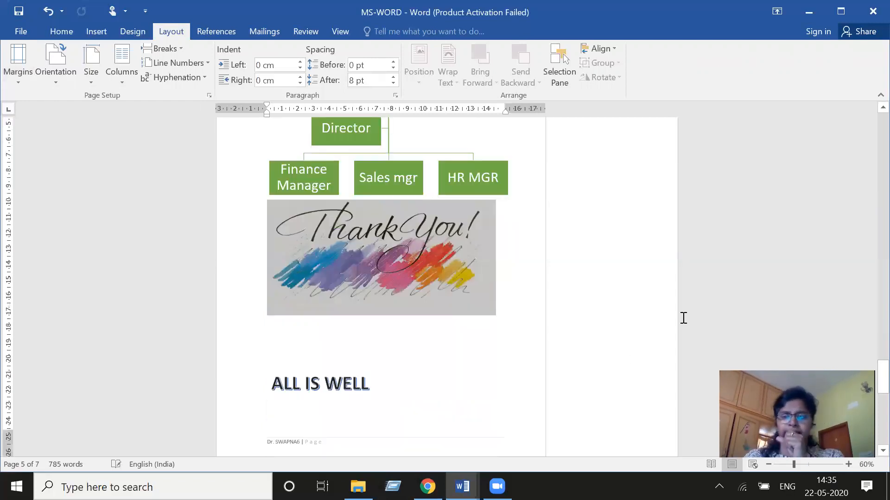
scroll(682, 318, down, 9)
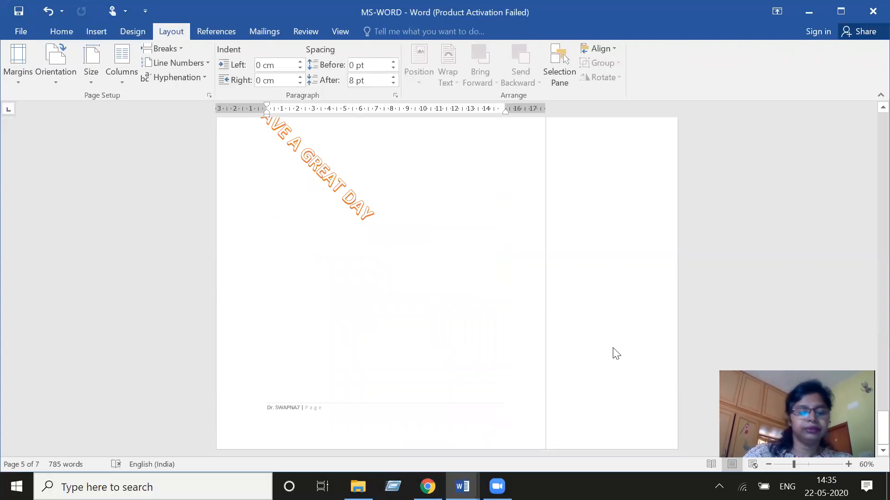
- Undo the last several margin and style set changes
key(ctrl+z)
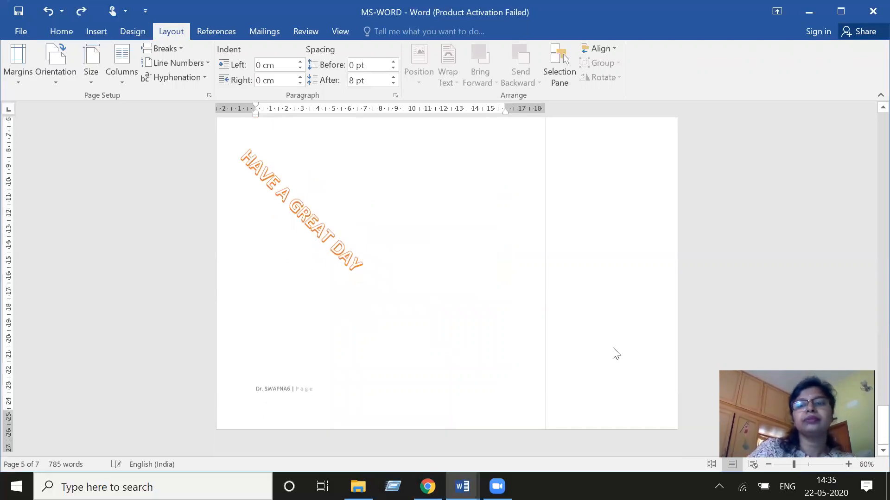
key(ctrl+z)
key(ctrl+z)
key(ctrl+z)
key(ctrl+z)
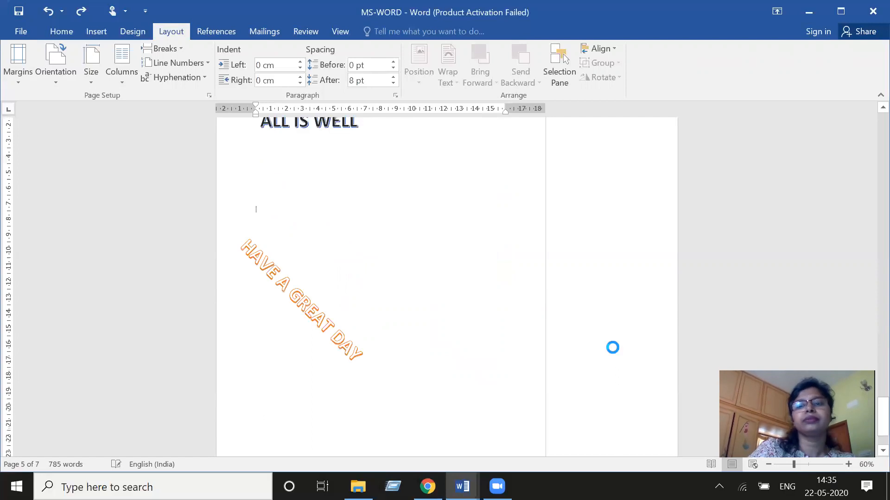
key(ctrl+z)
key(ctrl+z)
key(ctrl+z)
key(ctrl+z)
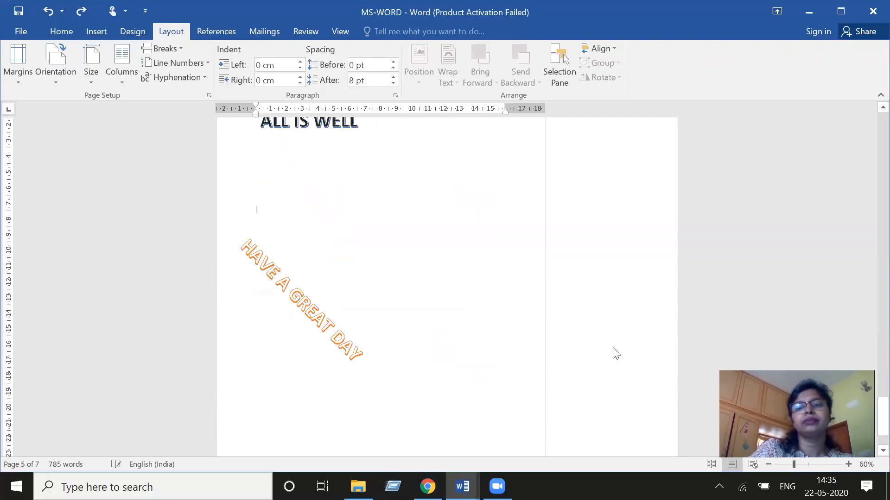
key(ctrl+z)
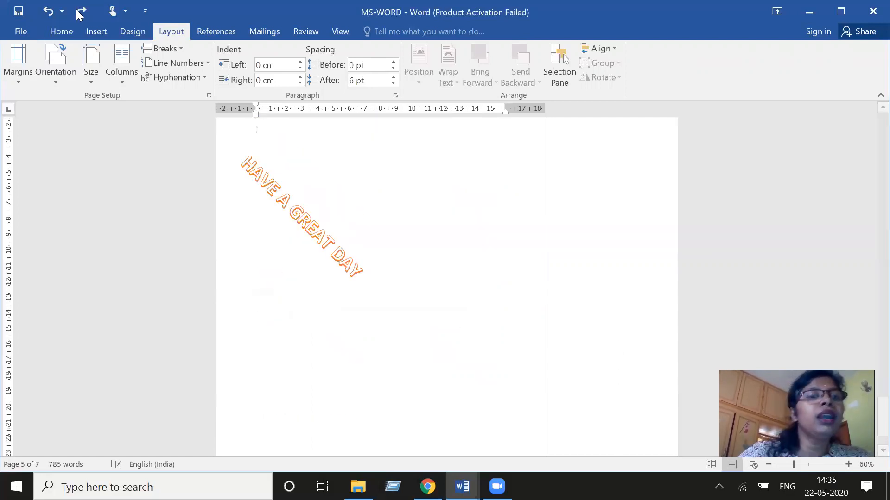
- Try Landscape page orientation, zoom out to review the pages, and switch back to Portrait
click(128, 30)
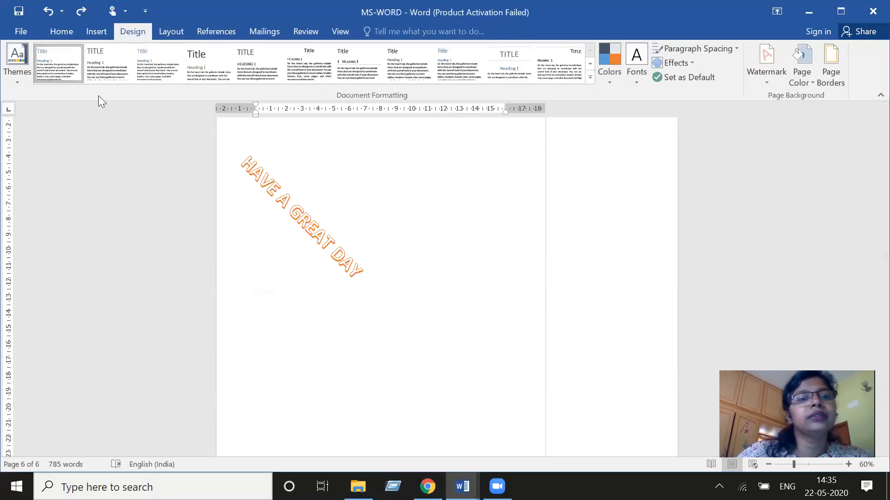
click(168, 30)
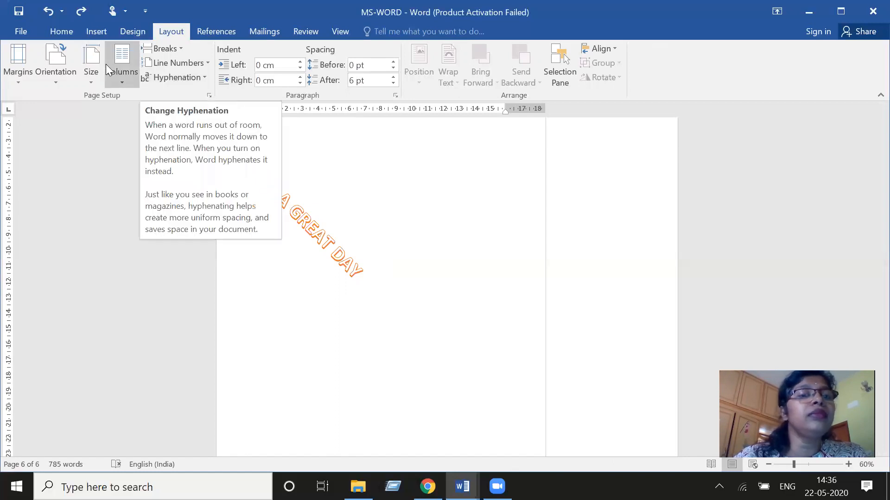
click(61, 73)
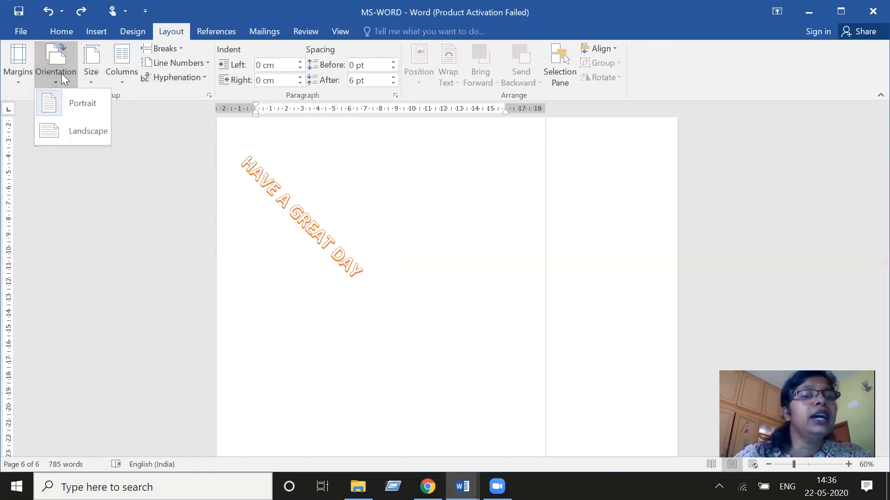
click(84, 130)
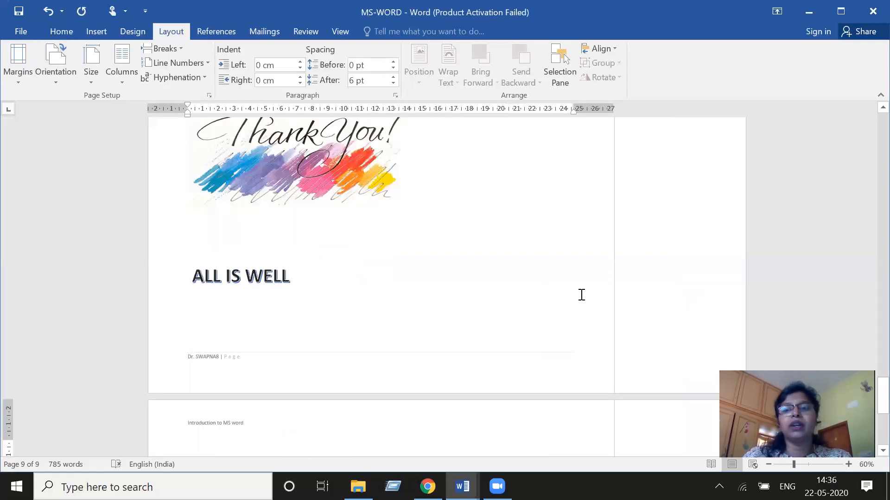
ctrl+scroll(581, 294, down, 3)
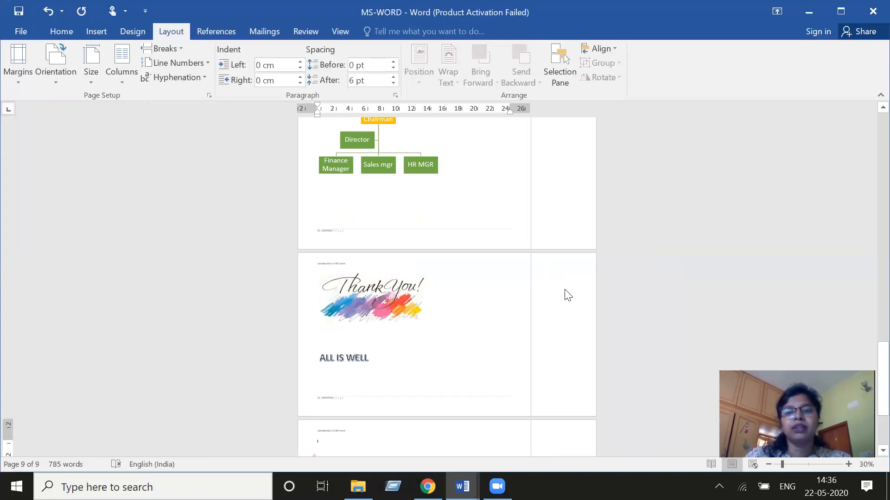
ctrl+scroll(563, 292, down, 1)
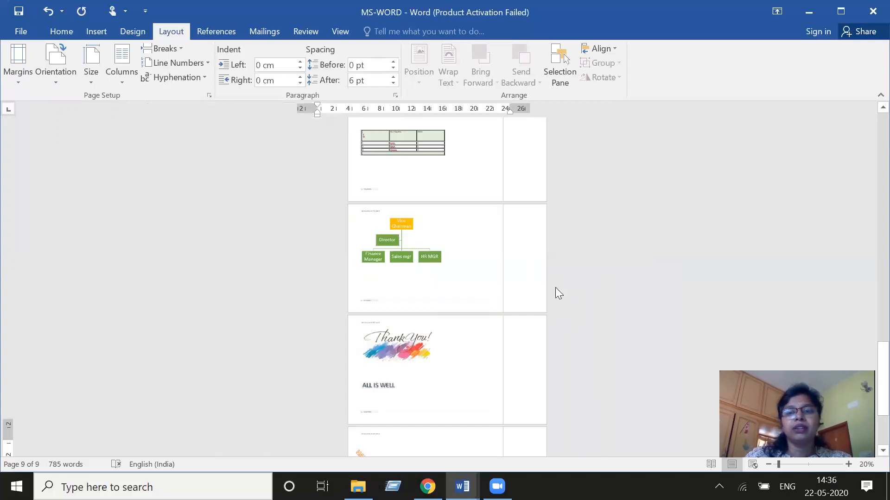
click(61, 79)
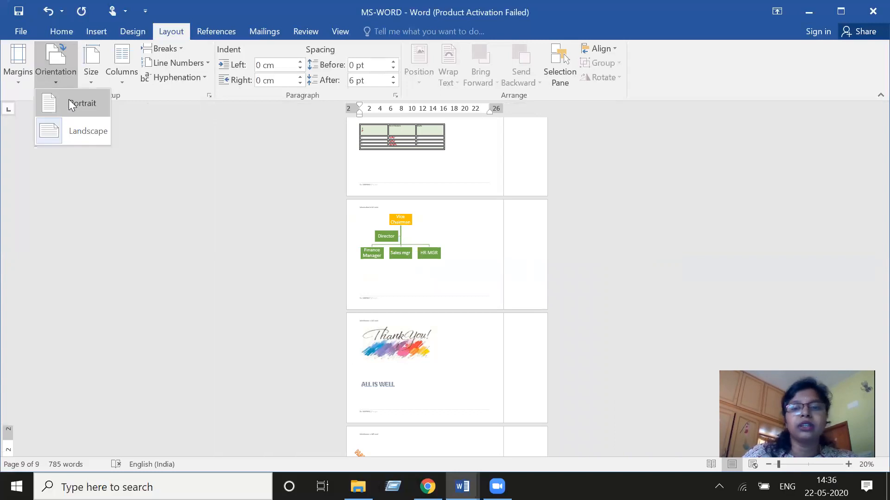
click(71, 105)
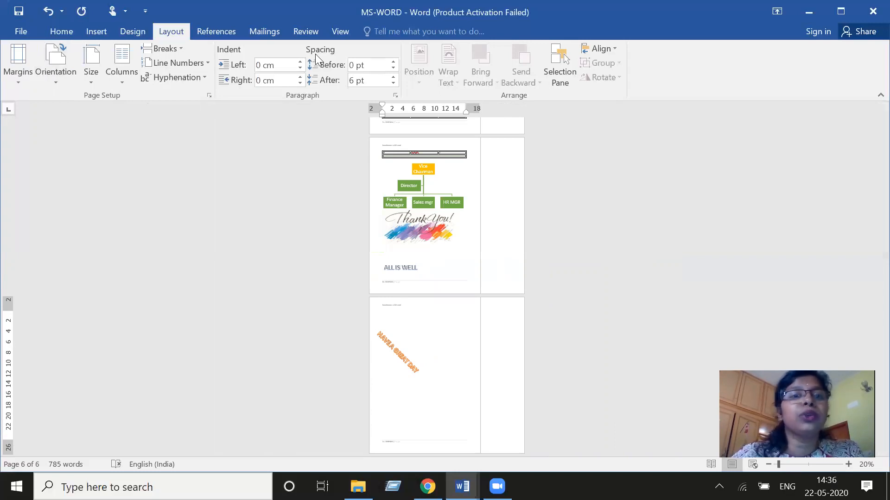
- Start an E-mail Messages mail merge and scroll up to the document's beginning
click(210, 25)
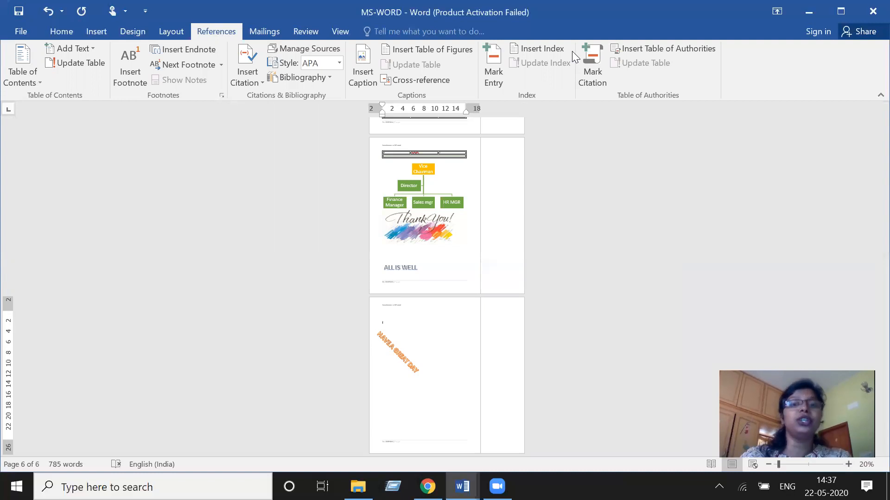
click(275, 31)
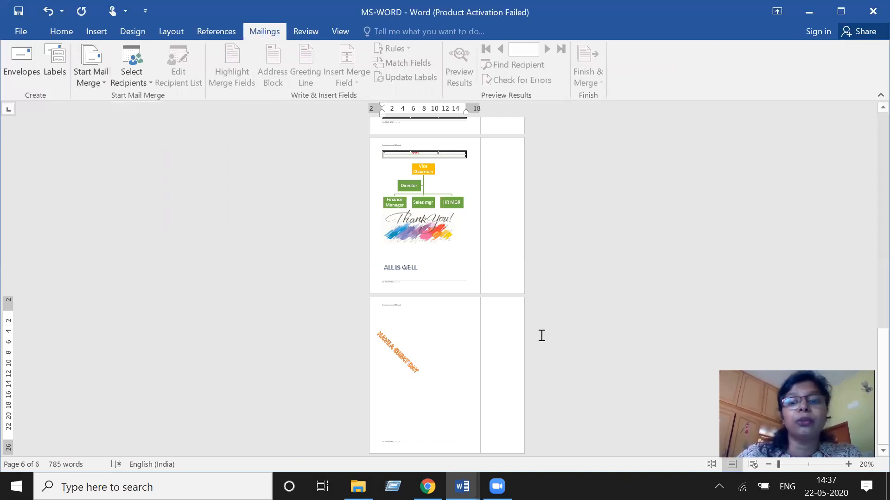
scroll(542, 335, up, 3)
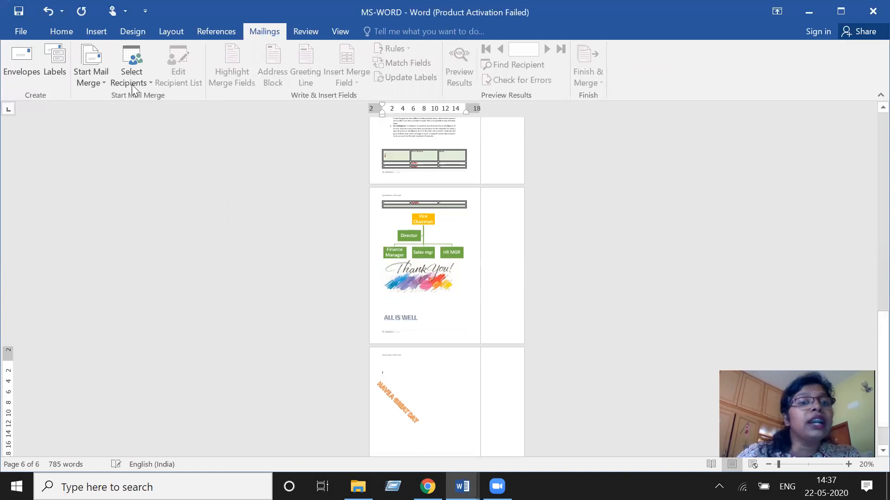
click(91, 70)
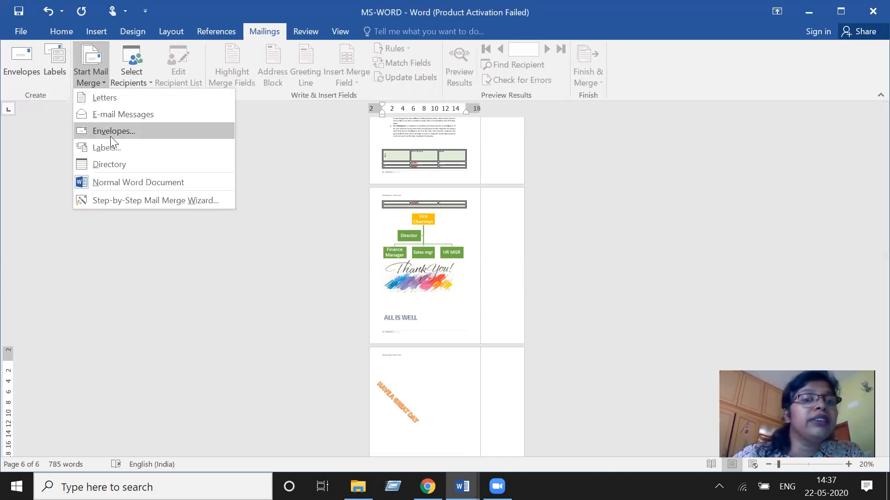
click(128, 113)
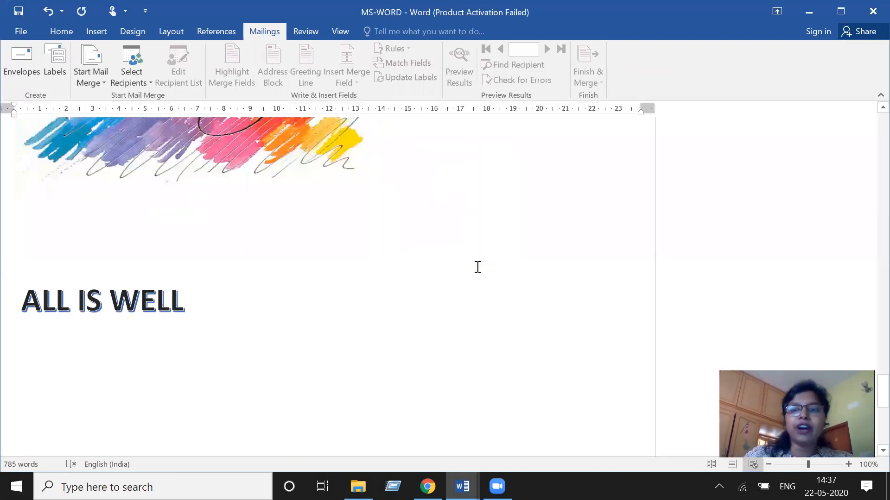
scroll(478, 267, up, 20)
scroll(478, 267, up, 20)
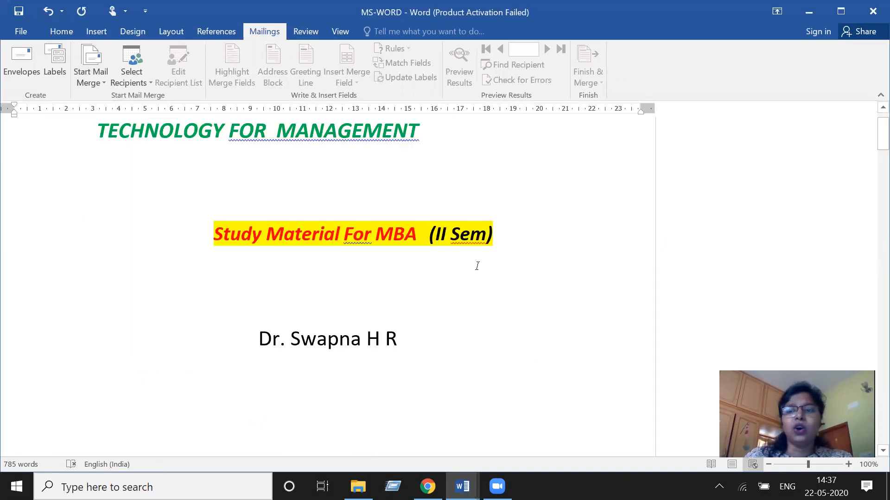
scroll(478, 267, up, 2)
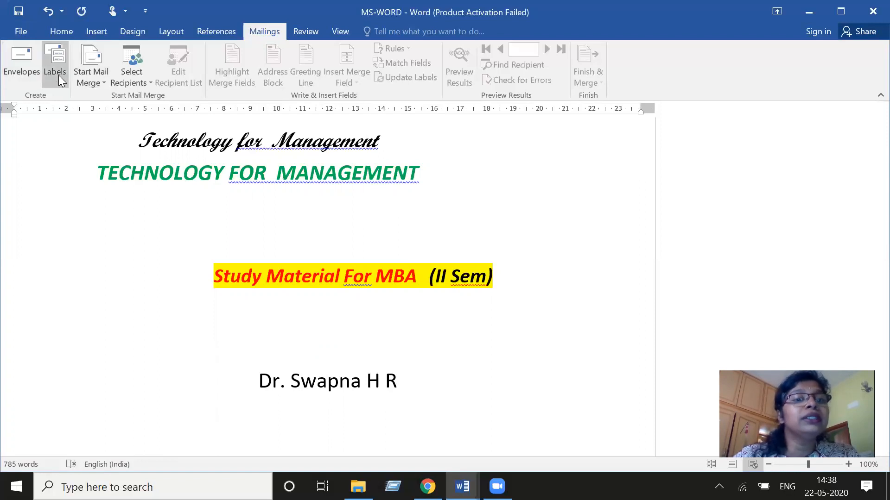
- Change the mail merge document type to Letters and scroll through the pages
click(91, 80)
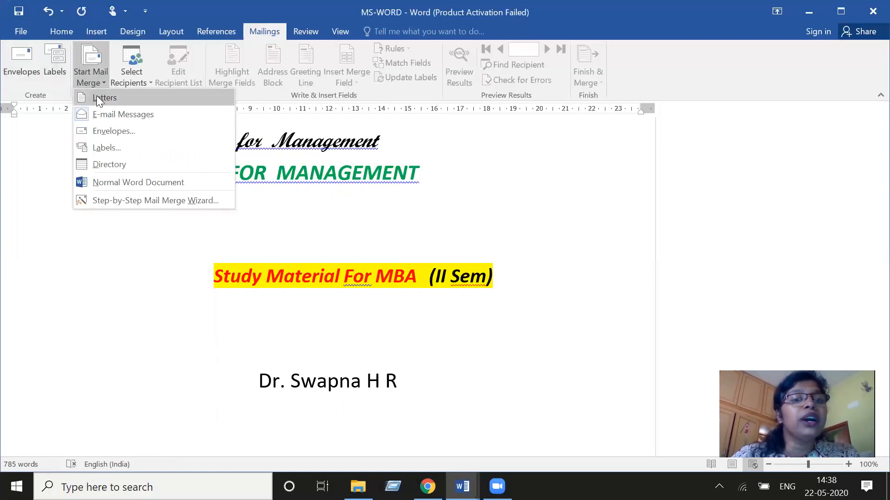
click(96, 95)
scroll(406, 213, down, 5)
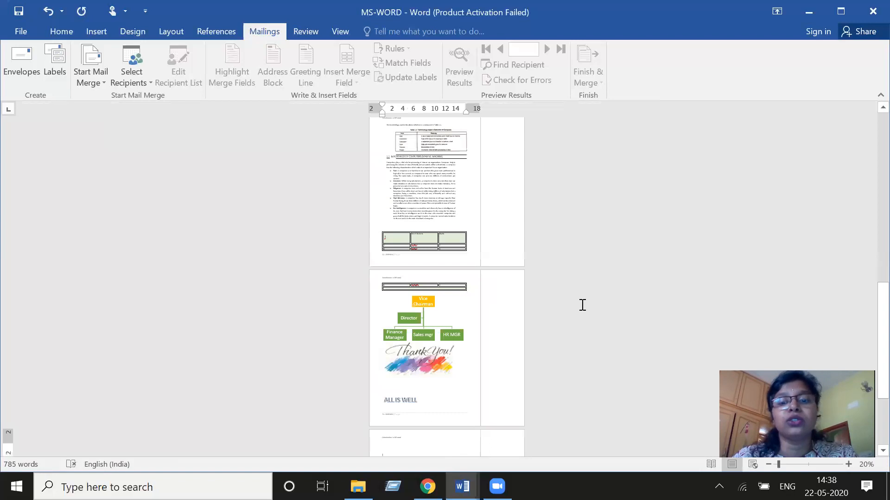
scroll(582, 305, up, 10)
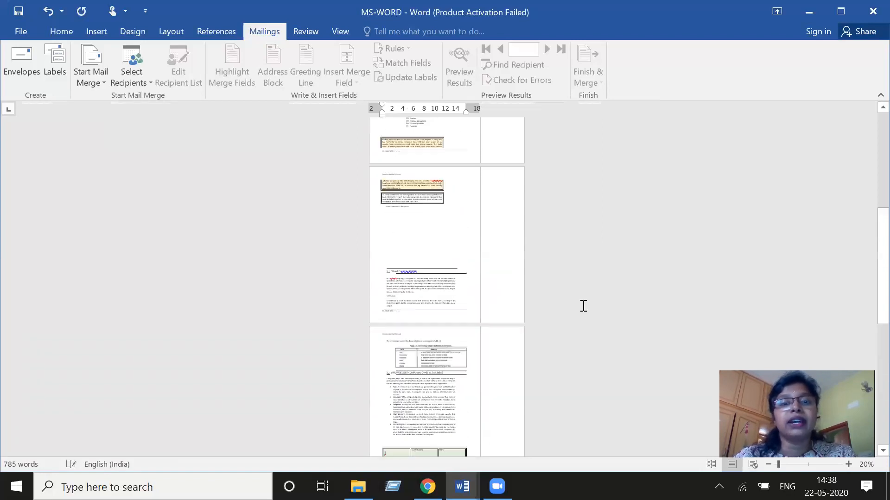
scroll(582, 306, up, 6)
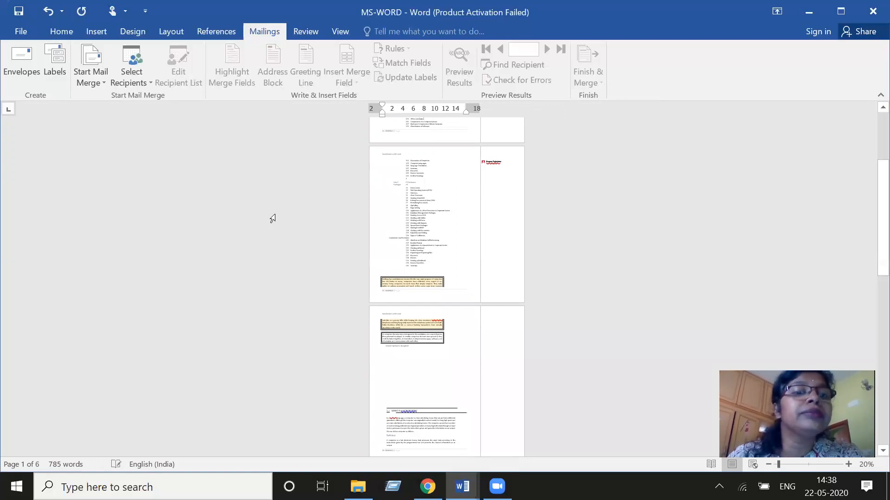
scroll(272, 218, down, 1)
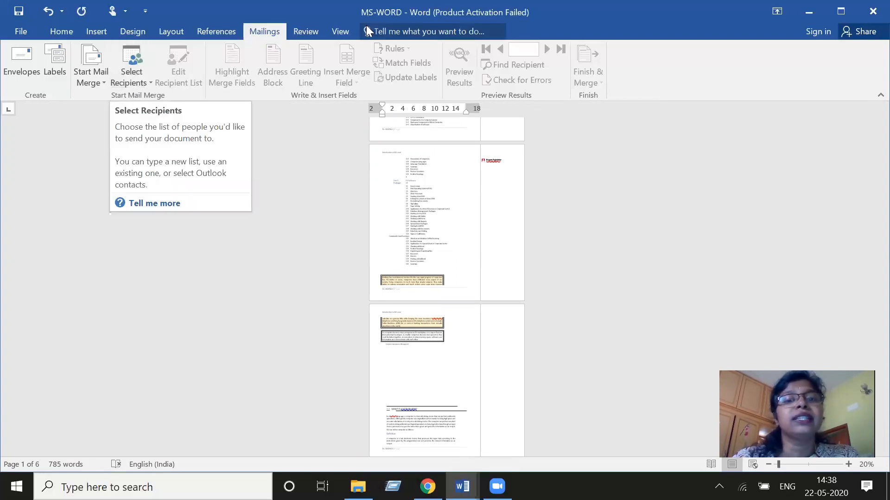
- Zoom the document to page width, then to a single whole page
click(312, 30)
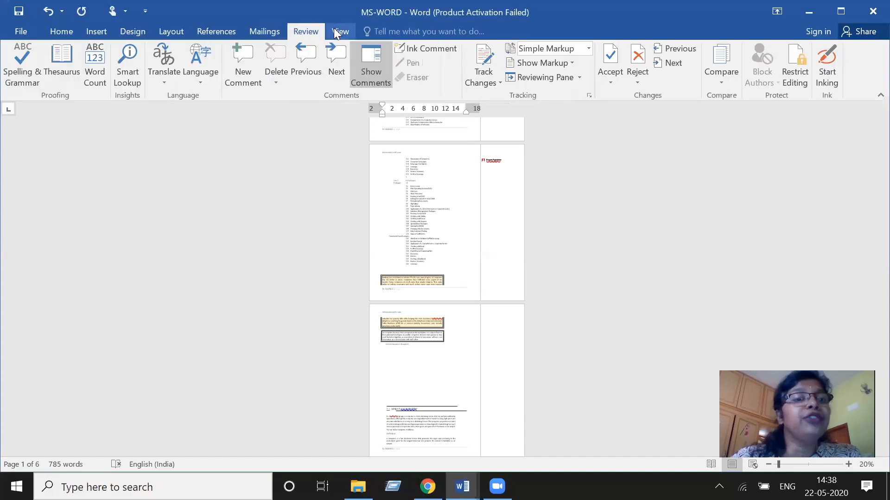
click(336, 33)
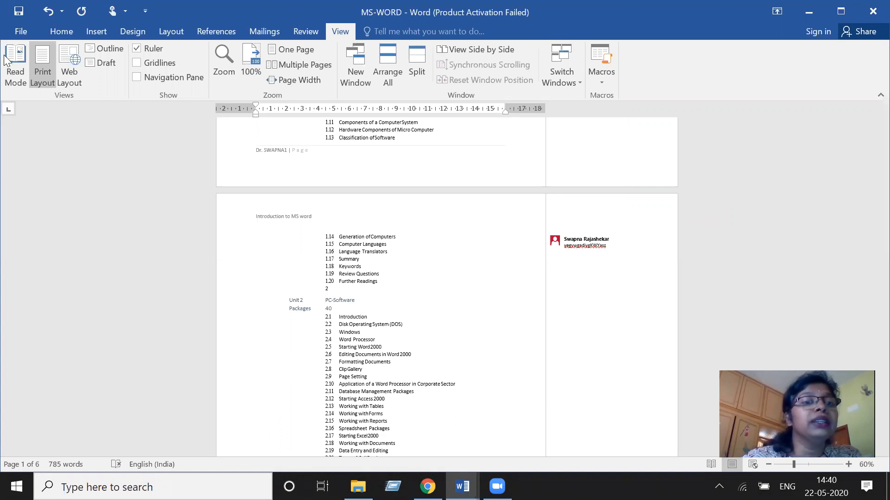
click(312, 60)
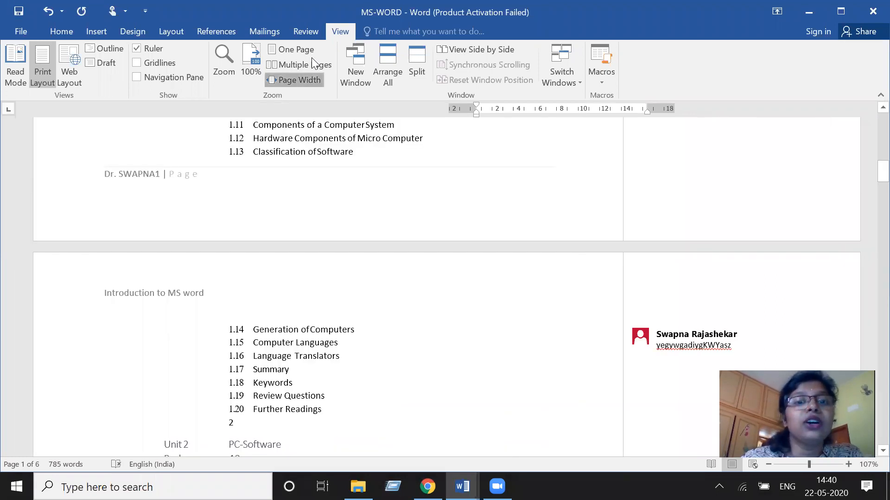
click(302, 48)
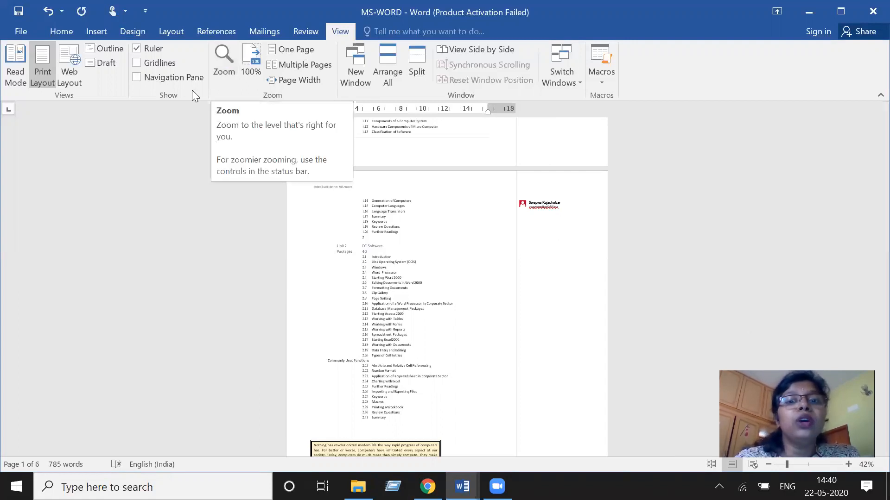
- Show gridlines while scrolling the pages, hide them, then preview Web Layout and return to Print Layout
click(159, 64)
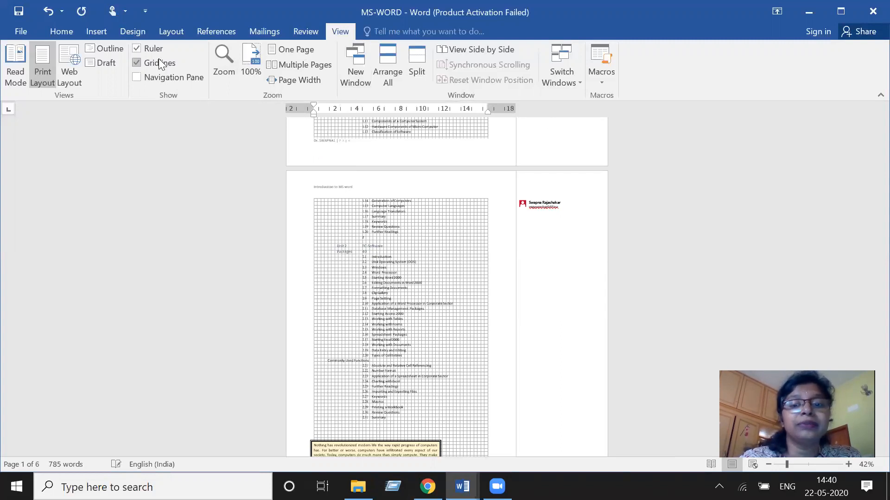
scroll(458, 311, up, 1)
scroll(457, 311, down, 2)
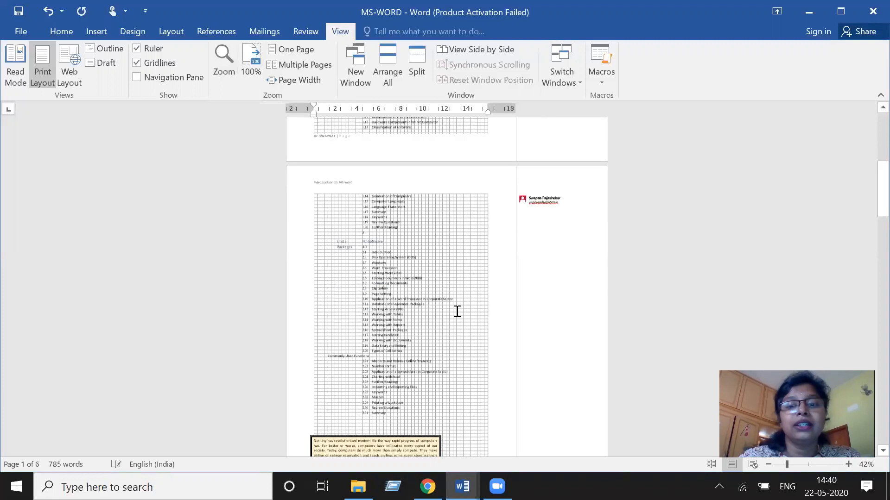
scroll(457, 312, up, 10)
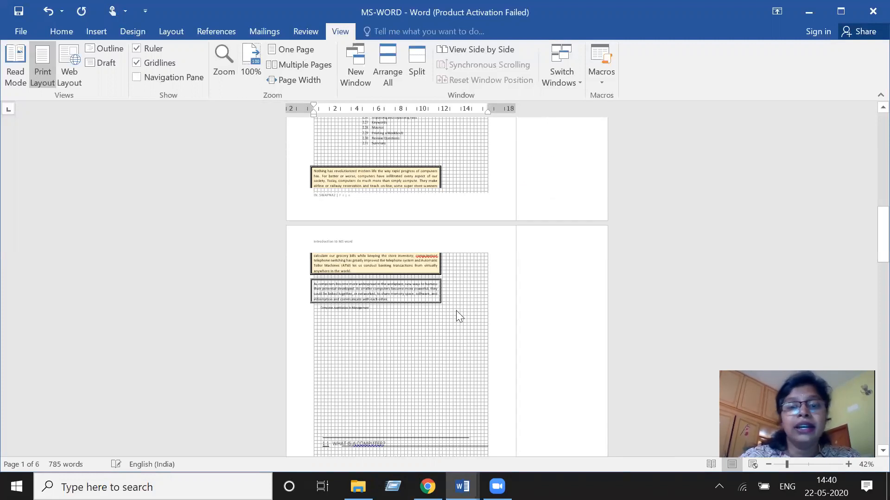
scroll(457, 316, up, 3)
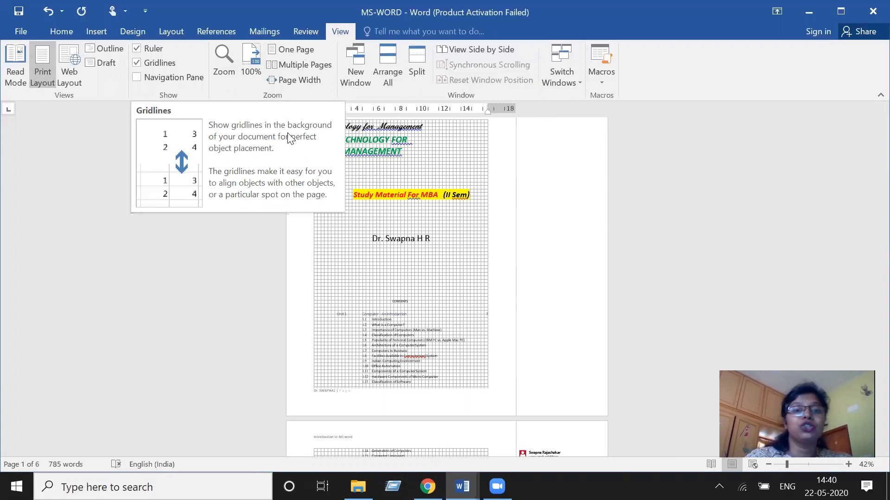
click(160, 64)
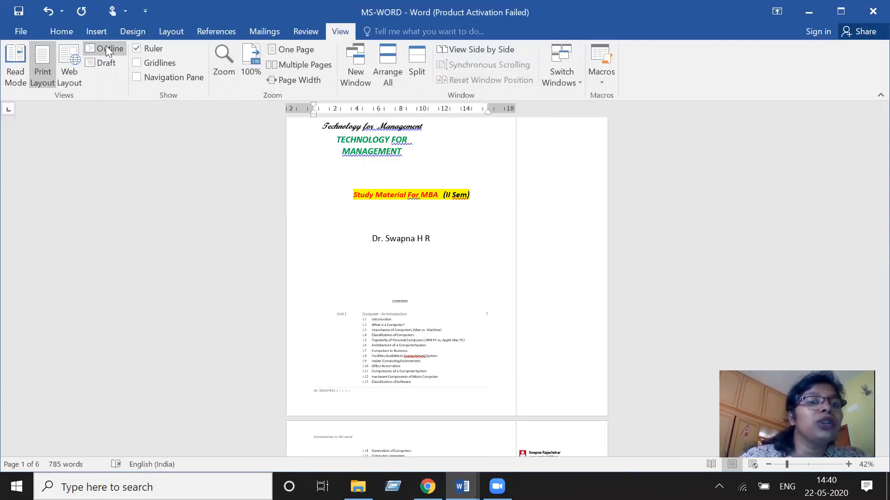
click(67, 71)
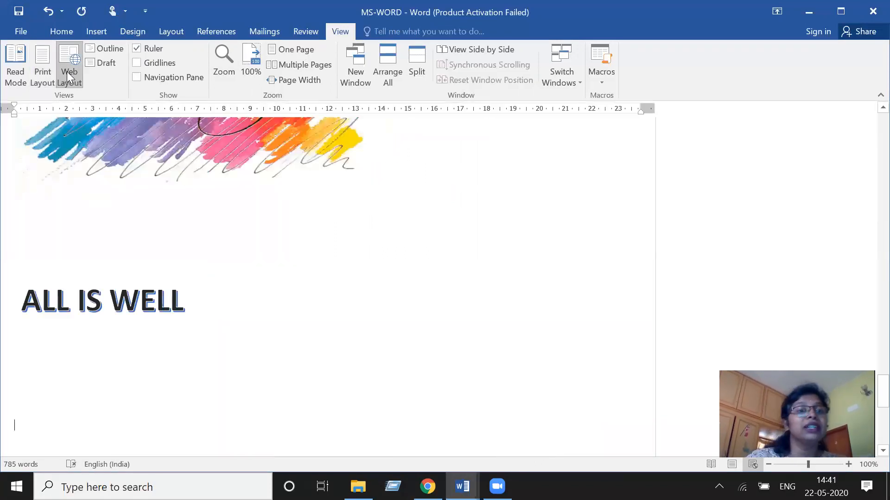
click(39, 60)
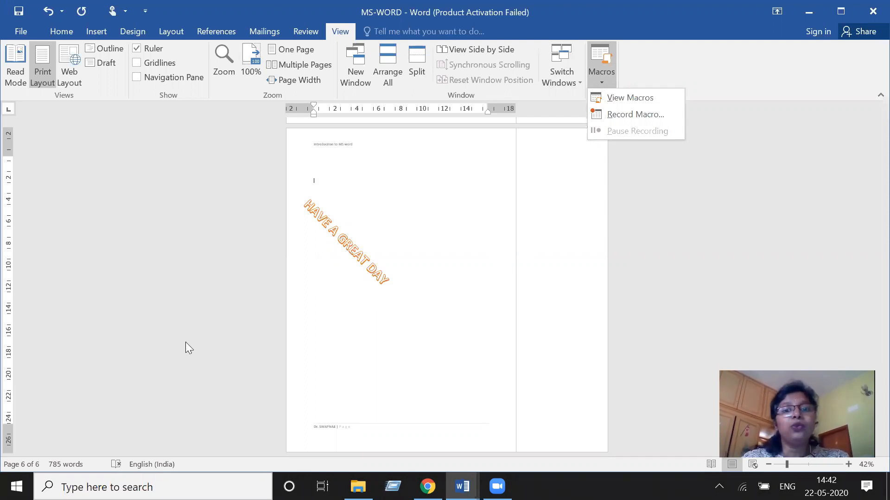
- Save the document
click(19, 11)
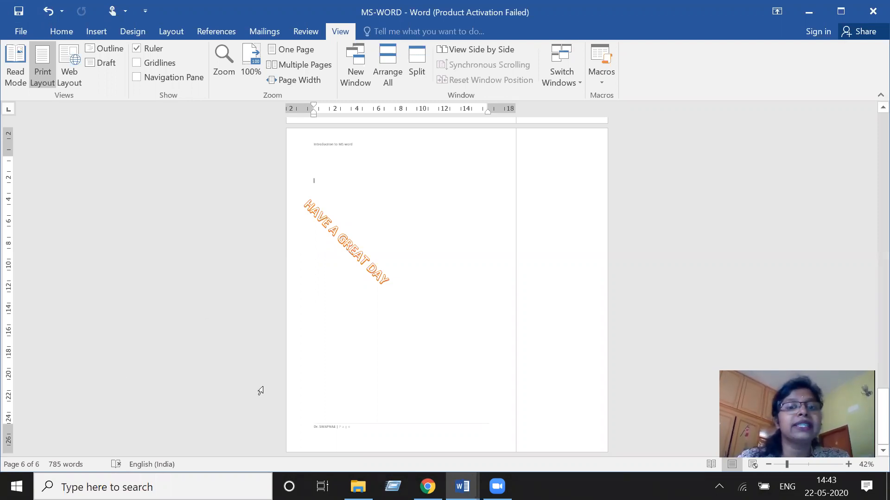
ctrl+scroll(280, 400, up, 2)
ctrl+scroll(296, 418, up, 2)
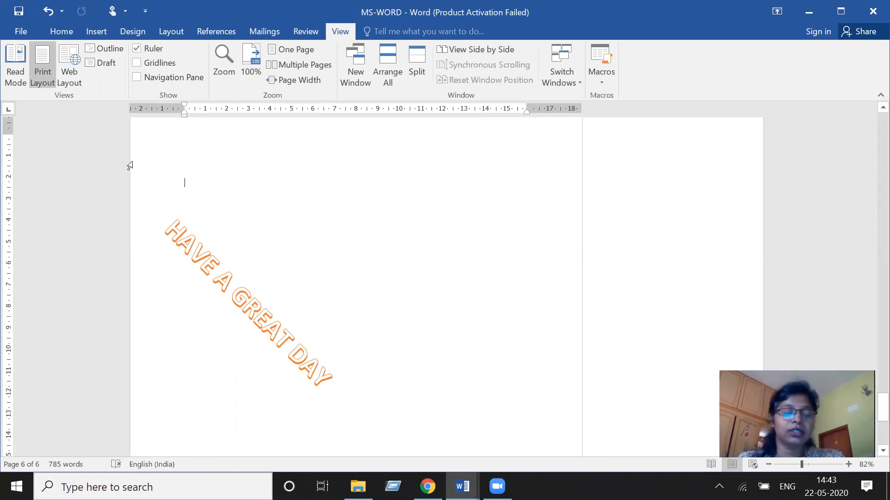
- Save the document as MS-WORD, a Word Document, in the Swapna folder on the Desktop
click(21, 32)
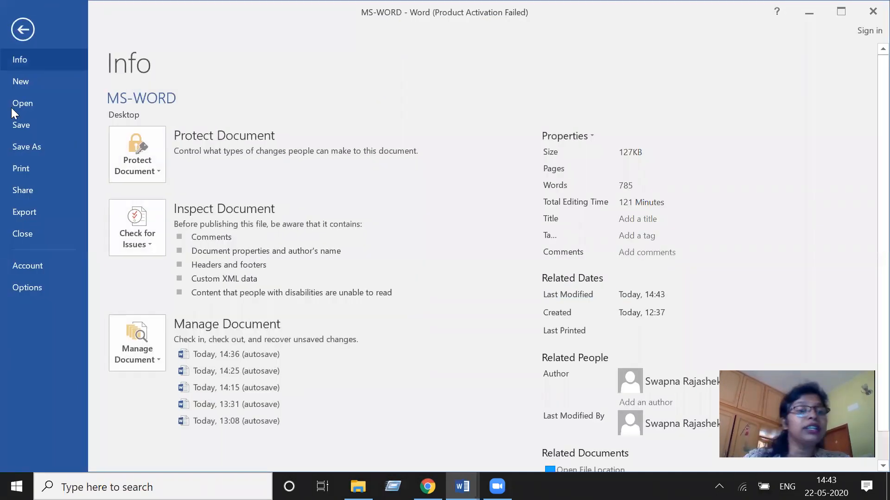
click(31, 146)
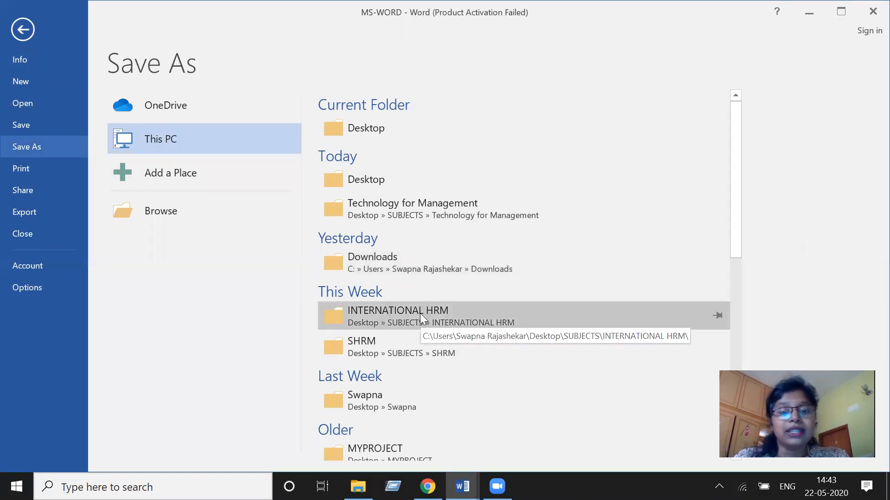
scroll(408, 399, down, 2)
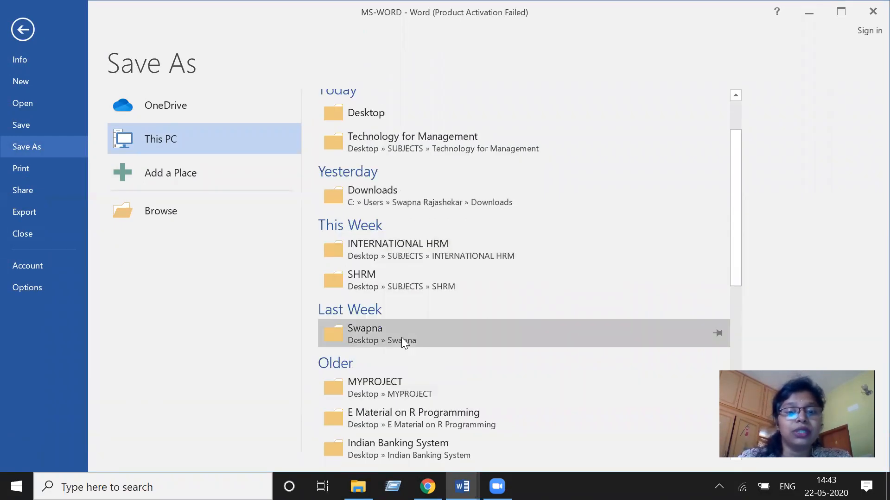
scroll(393, 377, down, 2)
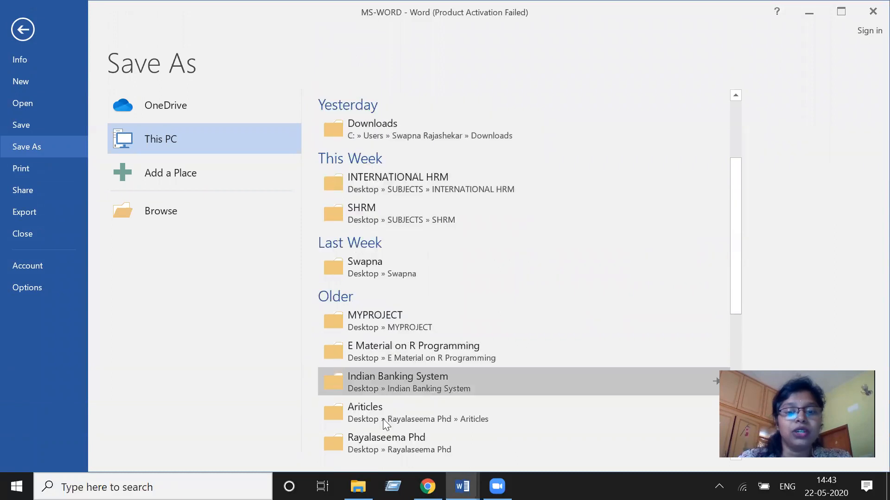
click(404, 324)
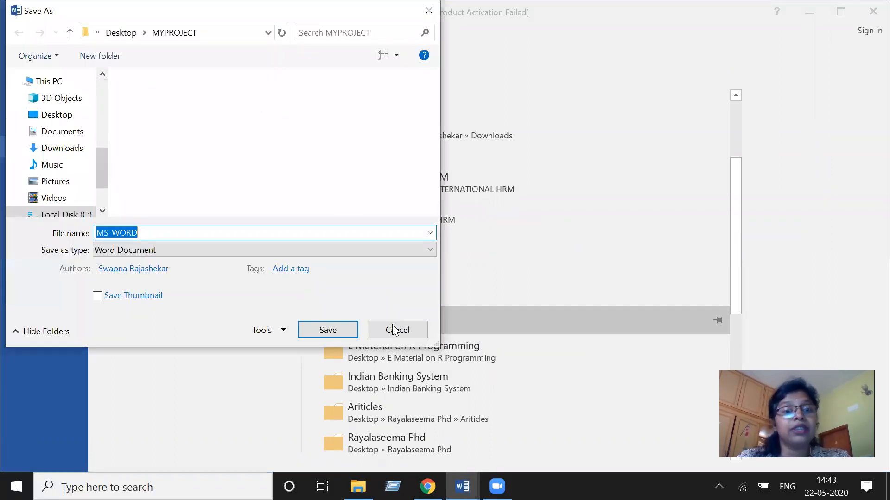
click(395, 329)
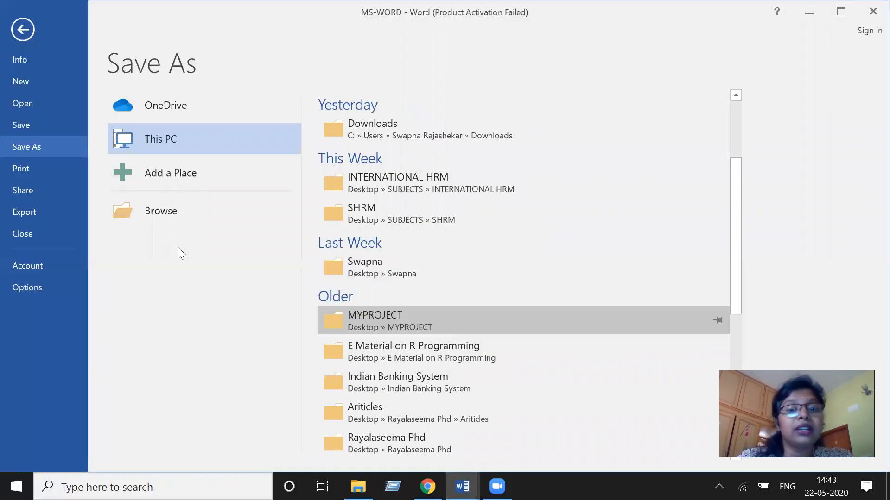
click(379, 324)
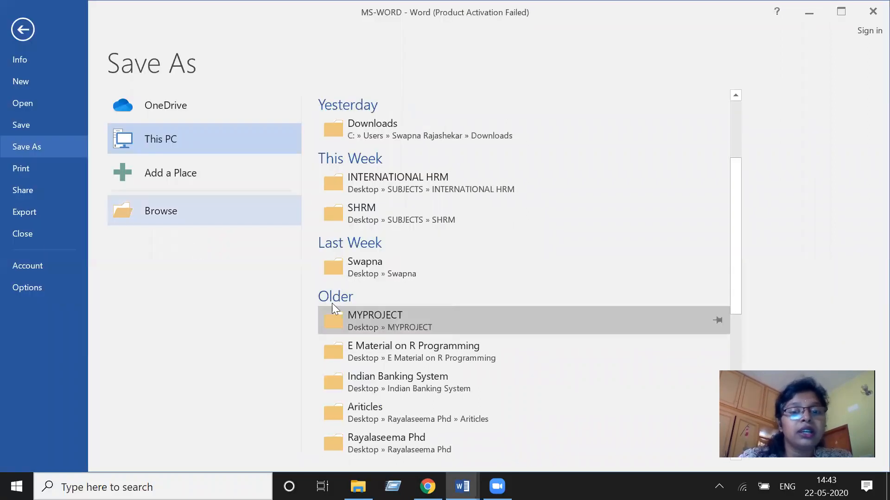
click(387, 267)
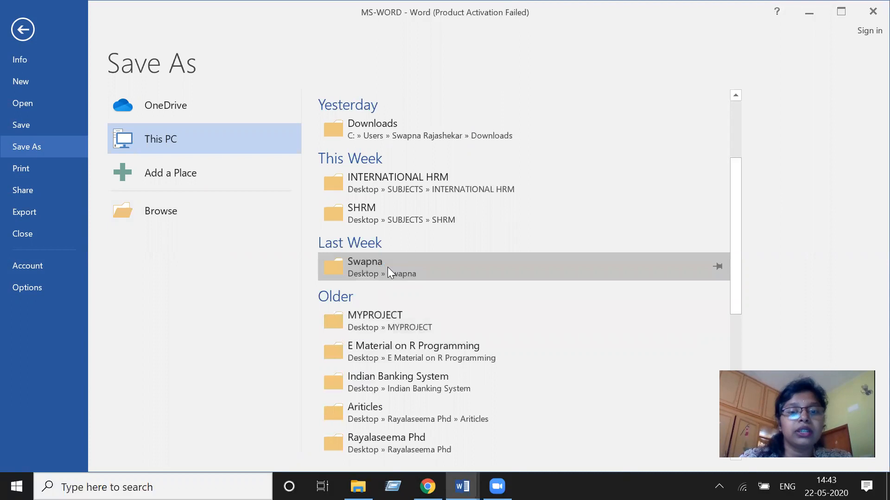
click(389, 267)
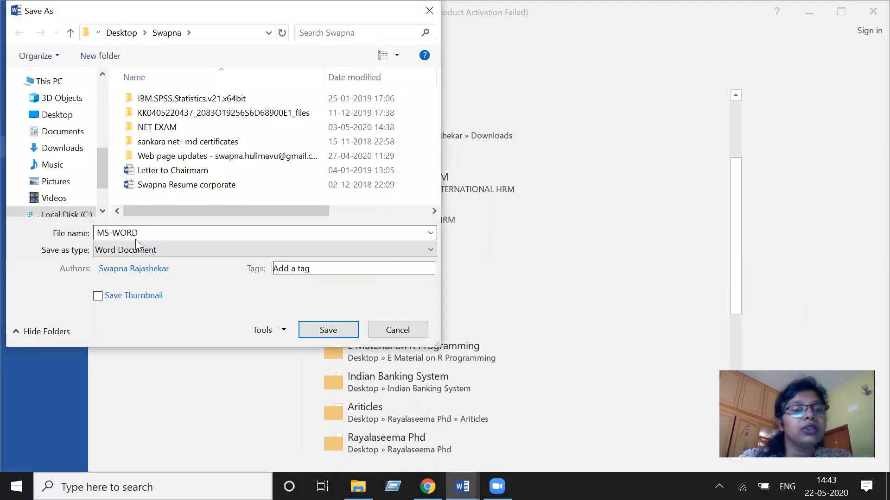
click(330, 332)
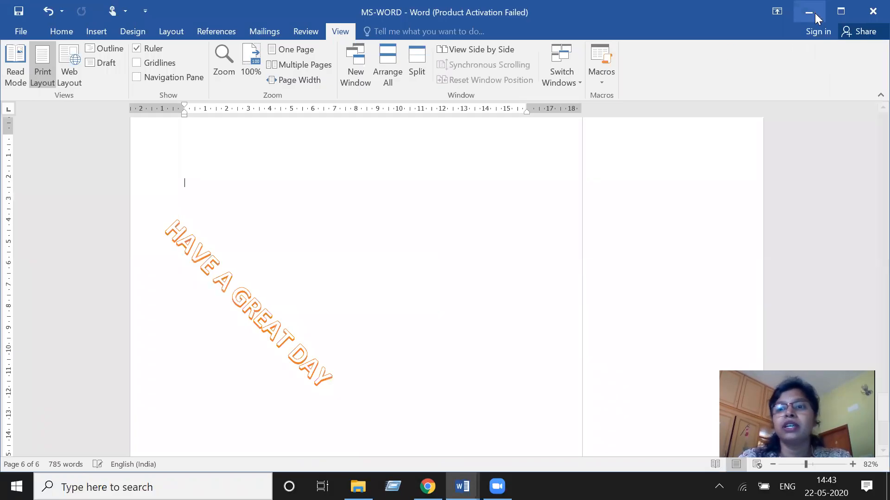
- Locate the saved MS-WORD file in the desktop Swapna folder and reopen it in Word
click(814, 13)
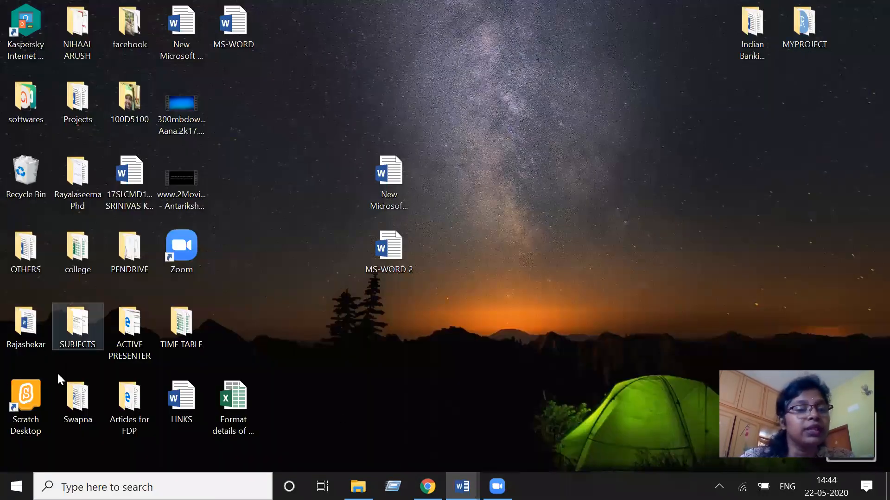
double_click(79, 401)
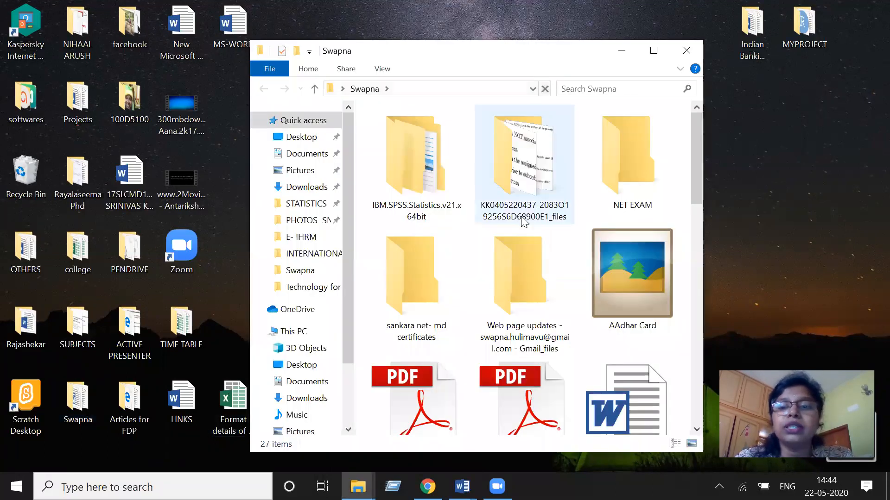
scroll(565, 285, down, 5)
scroll(588, 281, down, 5)
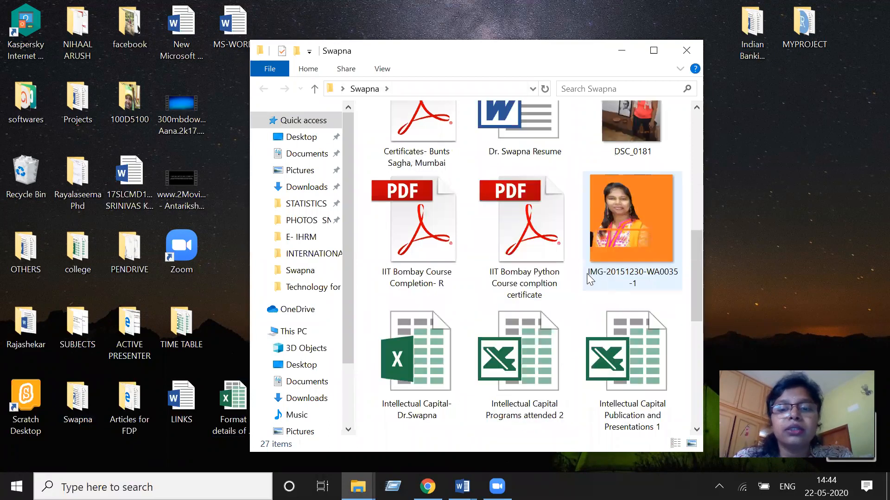
scroll(539, 285, down, 2)
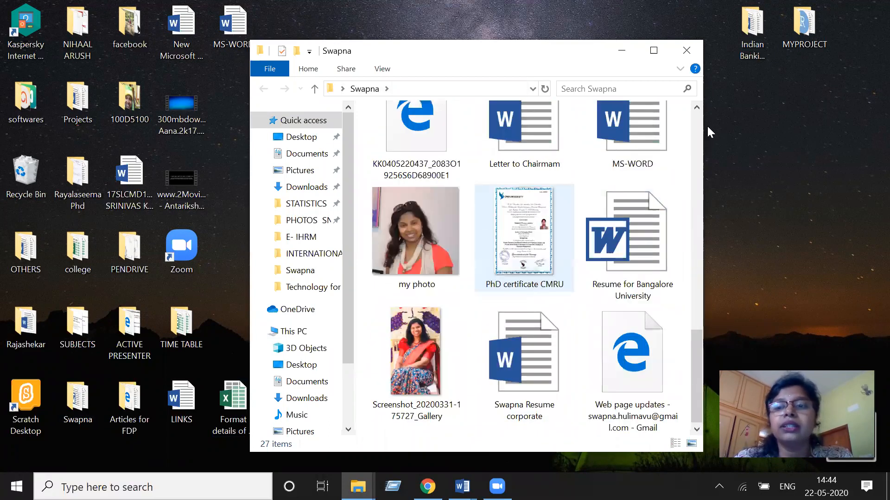
scroll(618, 188, up, 3)
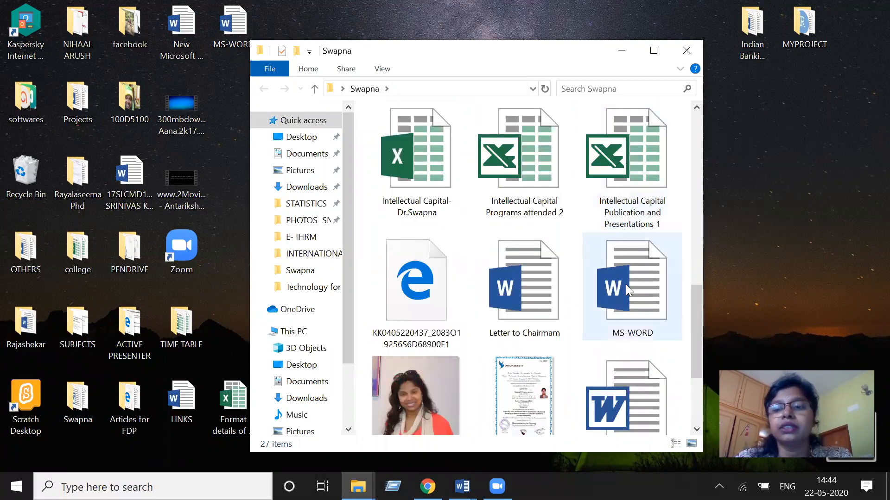
click(628, 286)
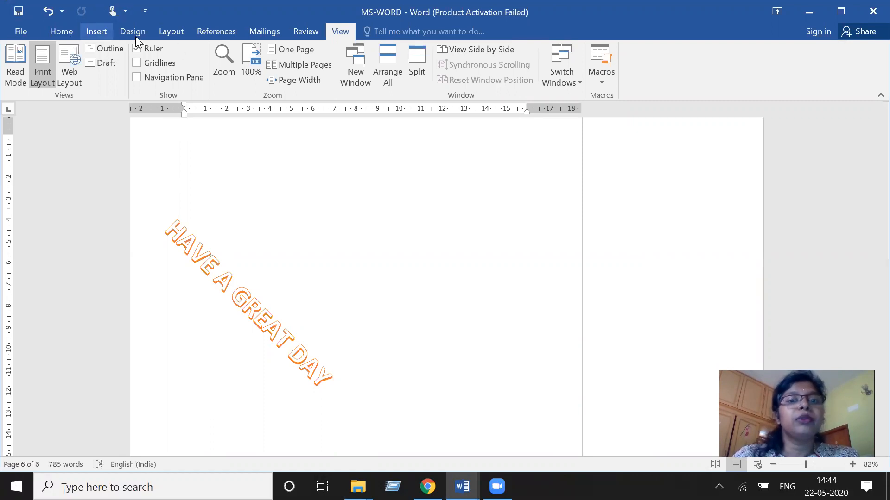
click(59, 32)
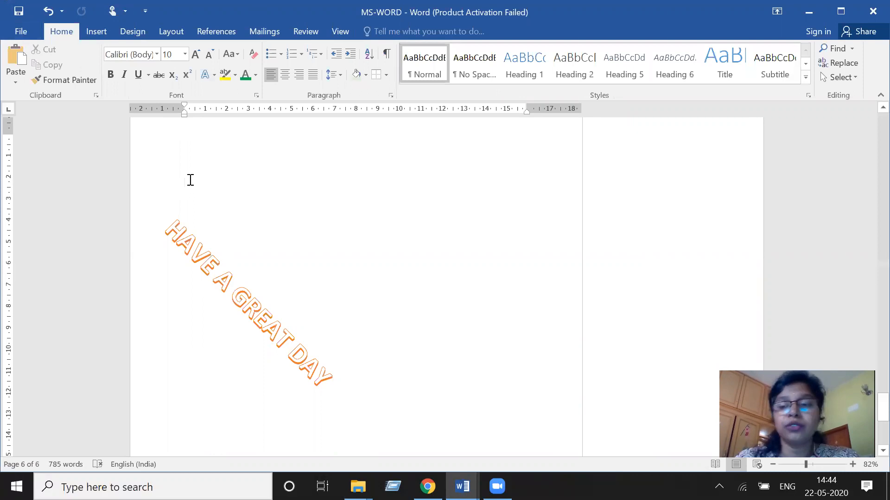